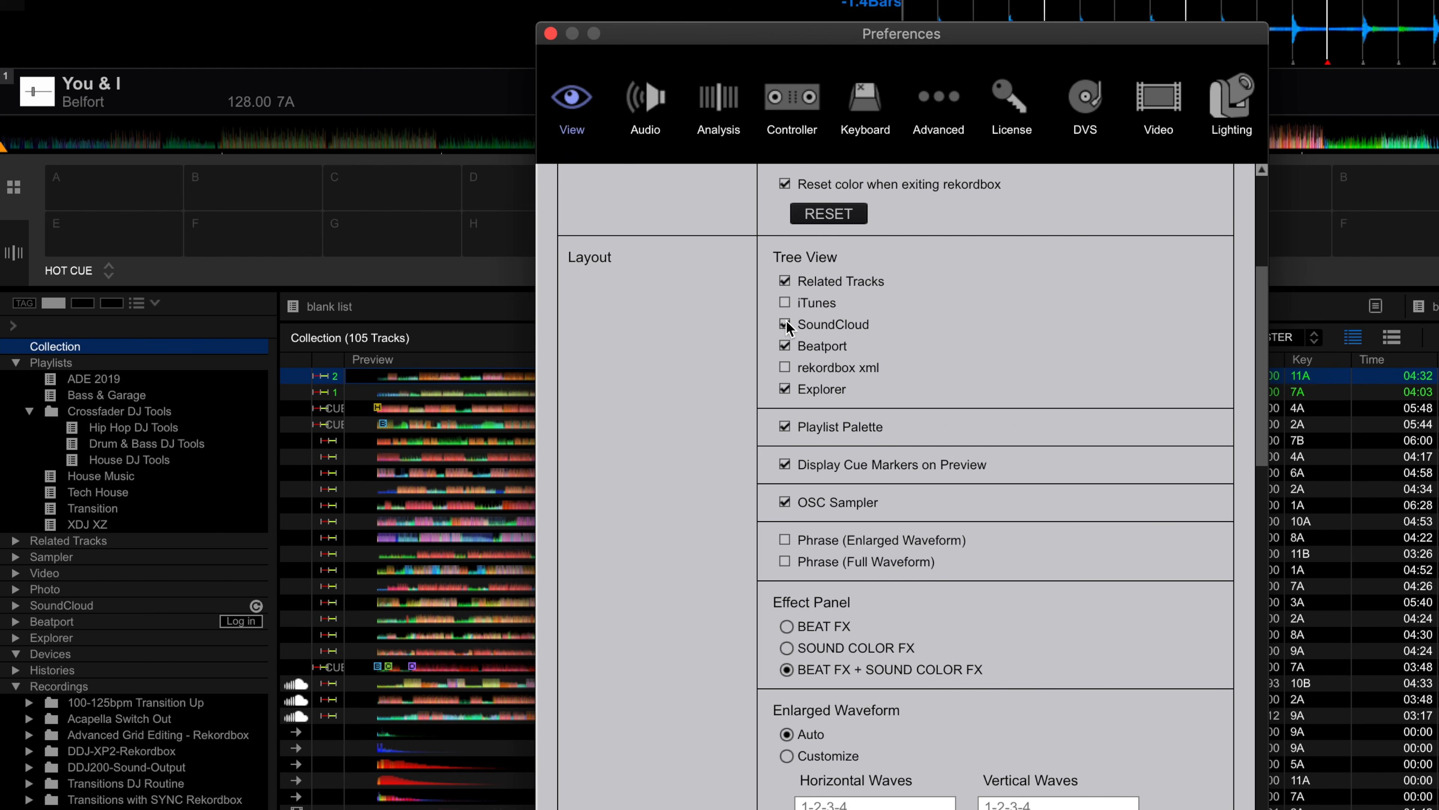
Hide SoundCloud and Beatport in the tree view, show both again, and enable iTunes
left_click(785, 322)
left_click(786, 345)
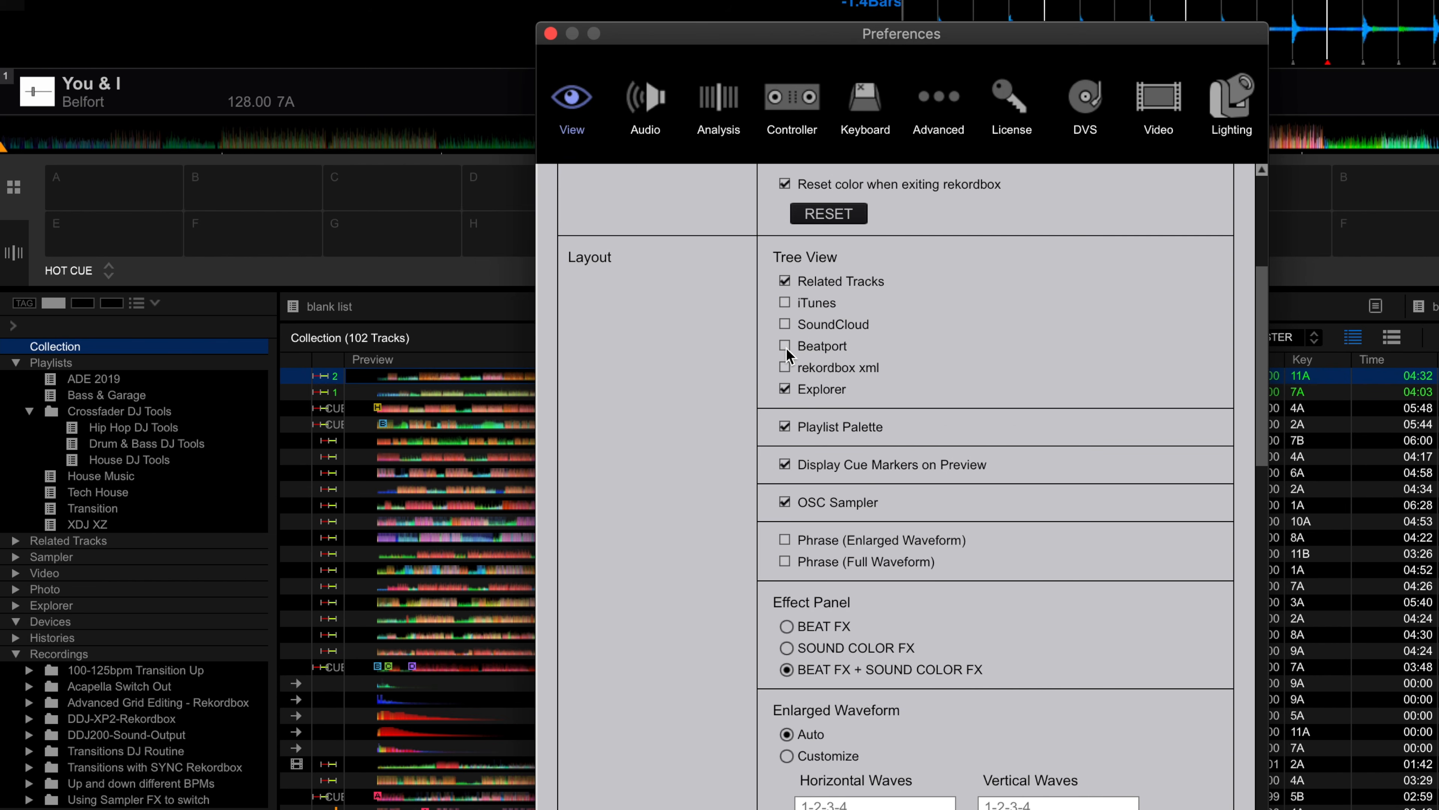
left_click(786, 346)
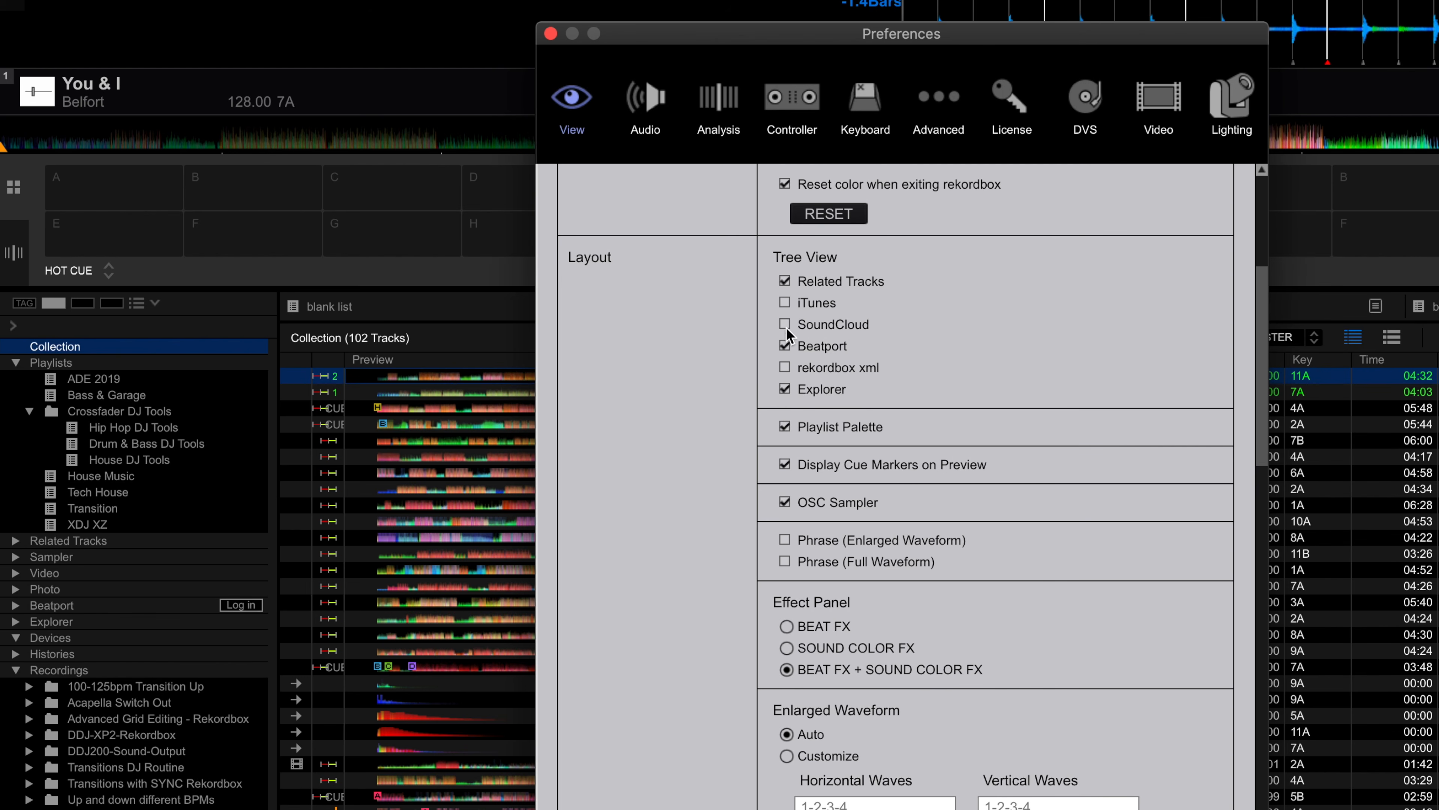
left_click(785, 325)
left_click(787, 302)
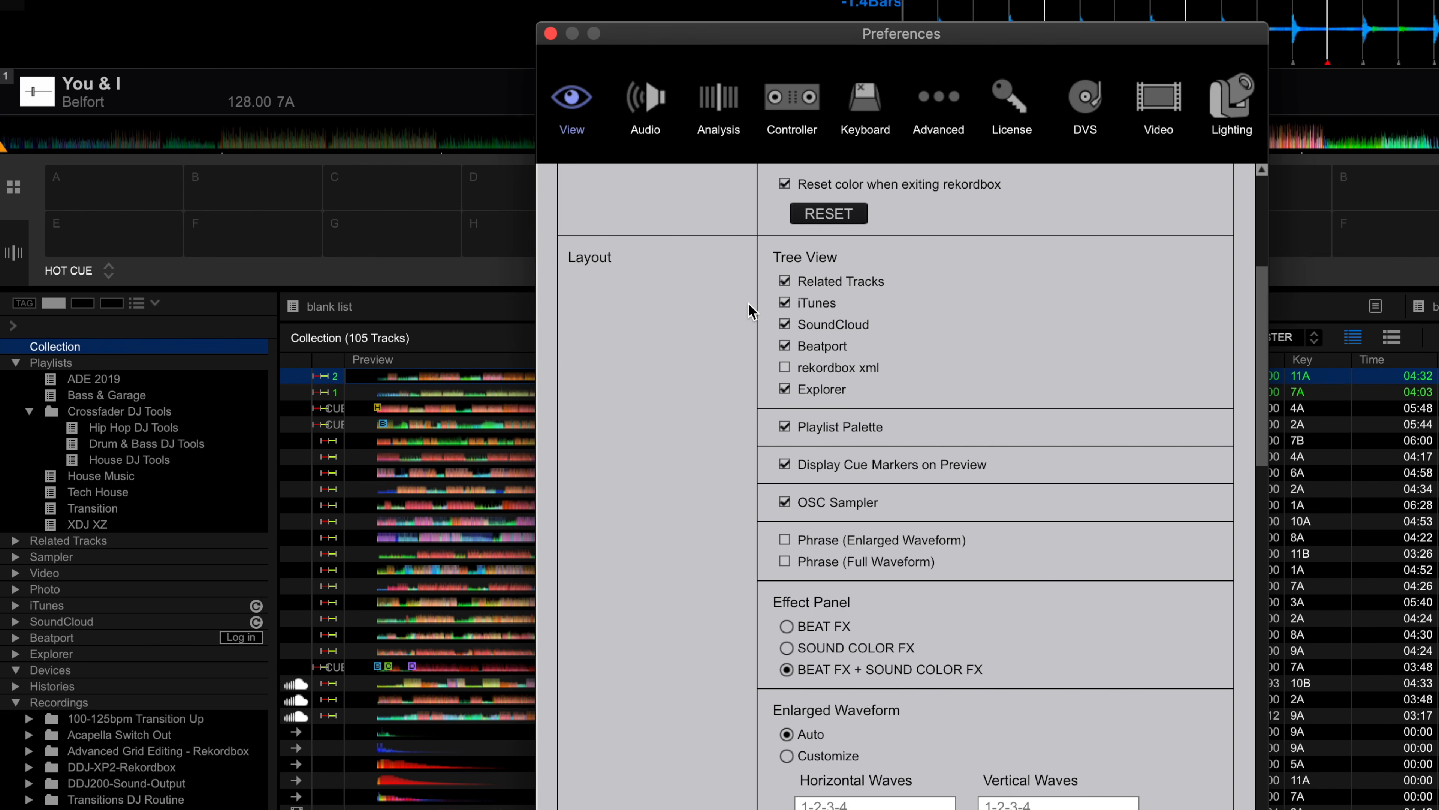
Toggle the Playlist Palette display off and back on in the layout preferences
left_click(783, 428)
left_click(782, 428)
left_click(784, 430)
left_click(783, 429)
Close the preferences and select the whole Collection
scroll(653, 338, "up", 1)
left_click(551, 33)
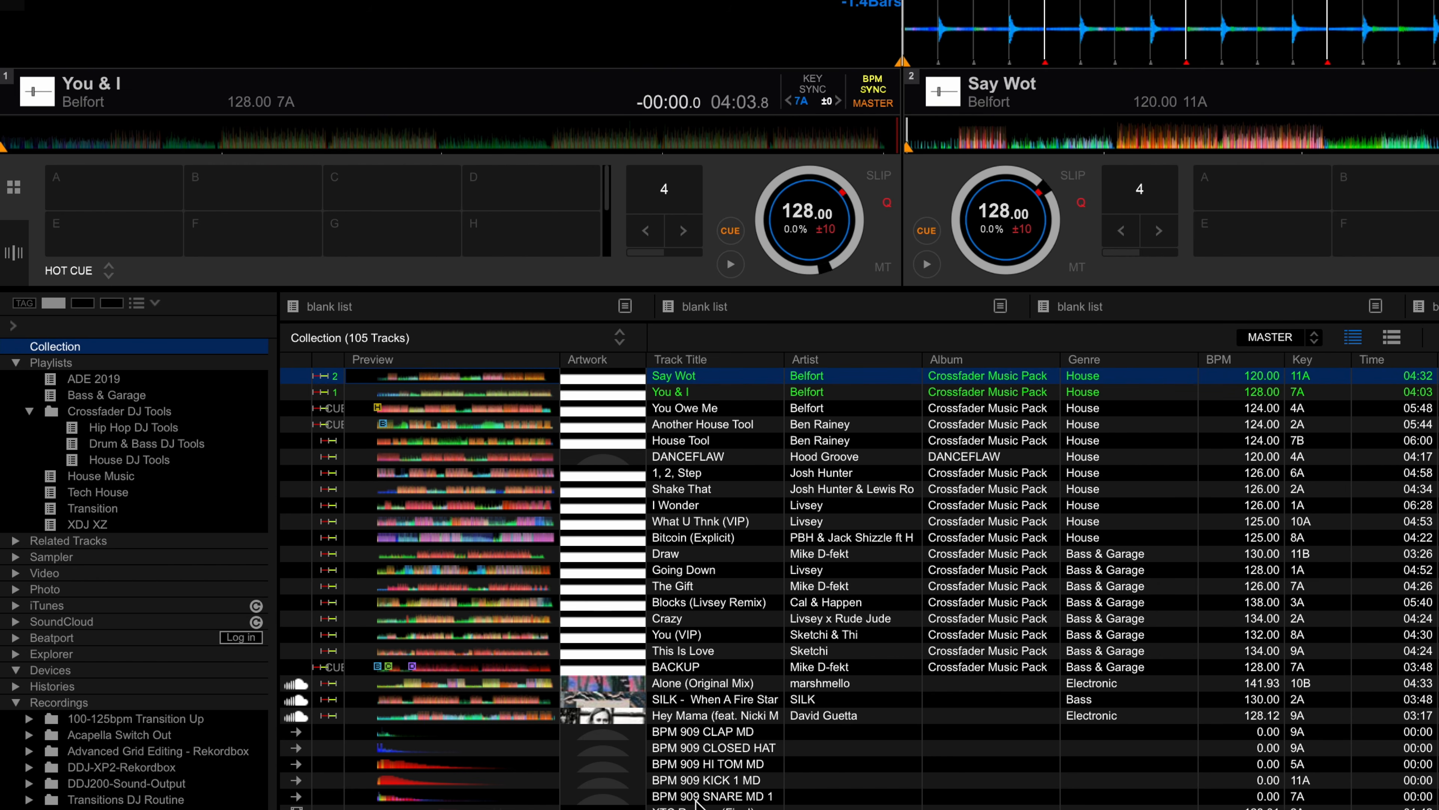
left_click(56, 350)
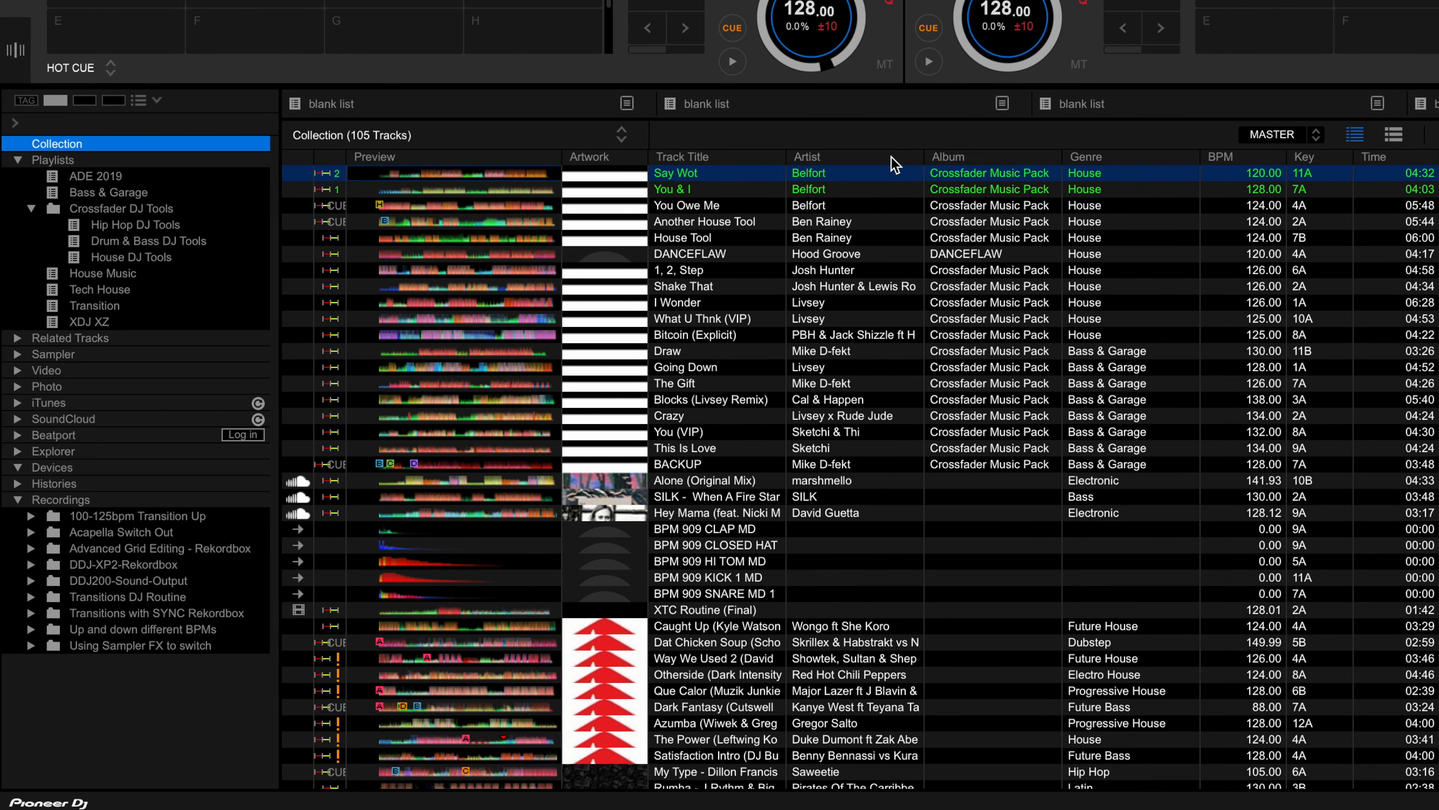
Hide the Album and Time columns in the Collection track list
right_click(890, 361)
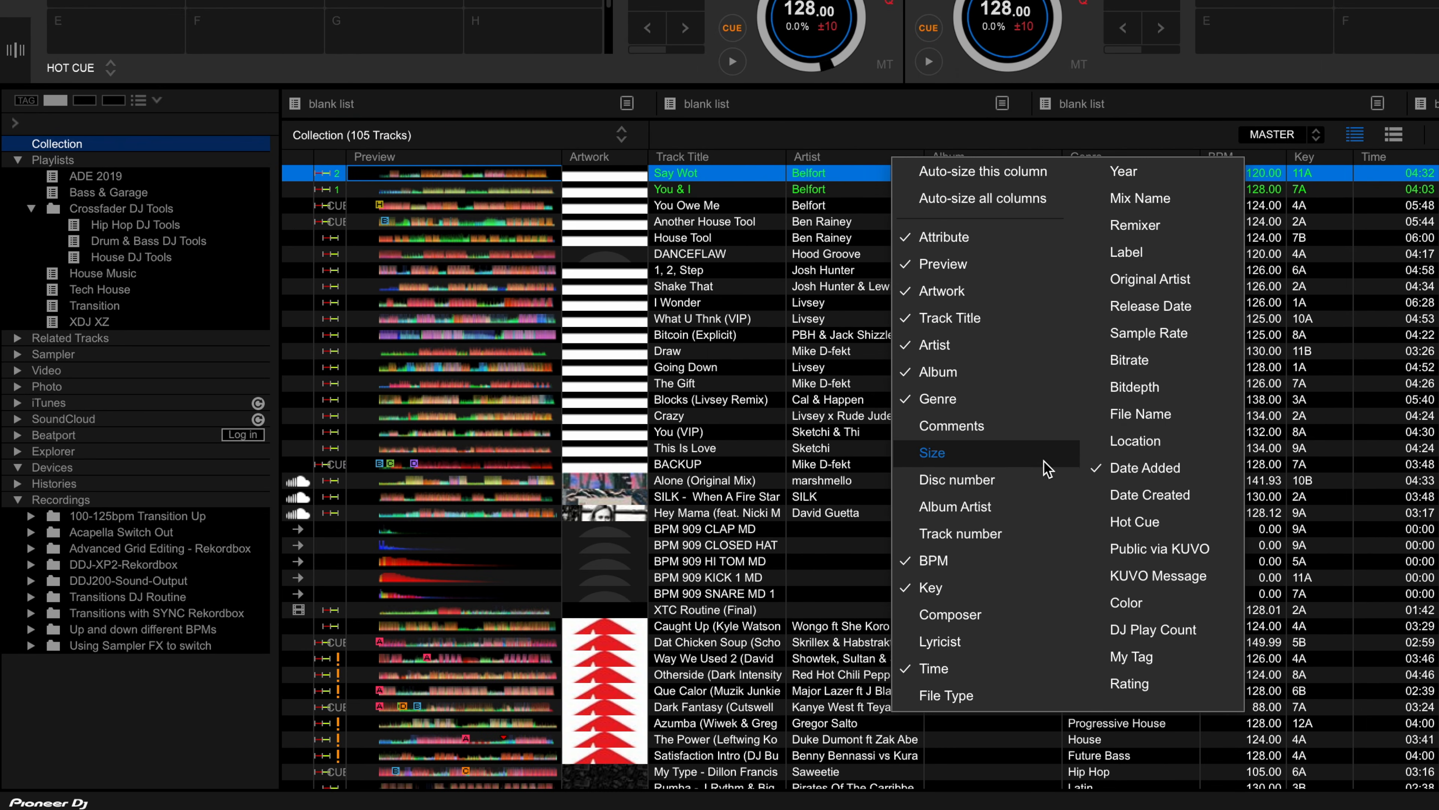
left_click(1172, 142)
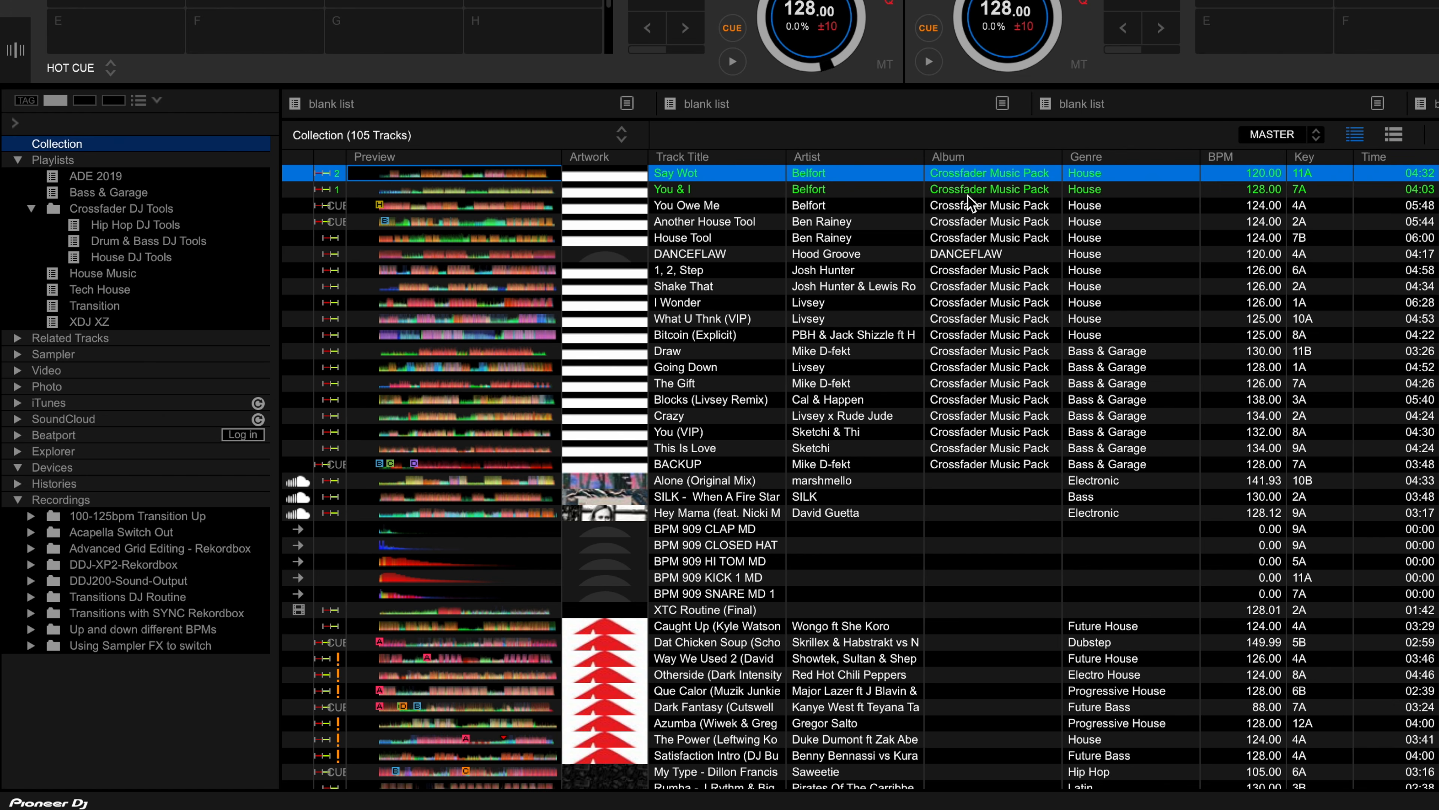
right_click(967, 163)
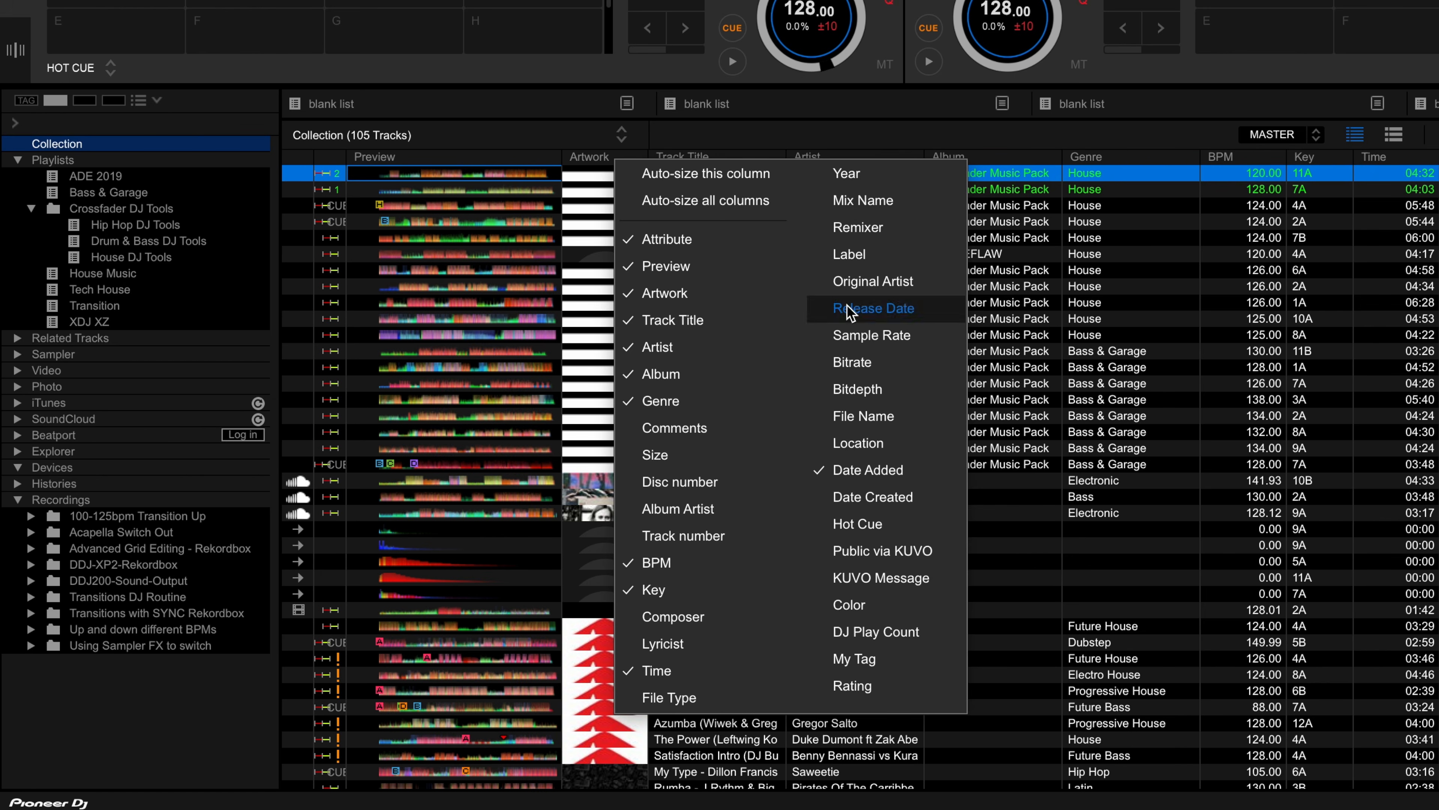
left_click(691, 380)
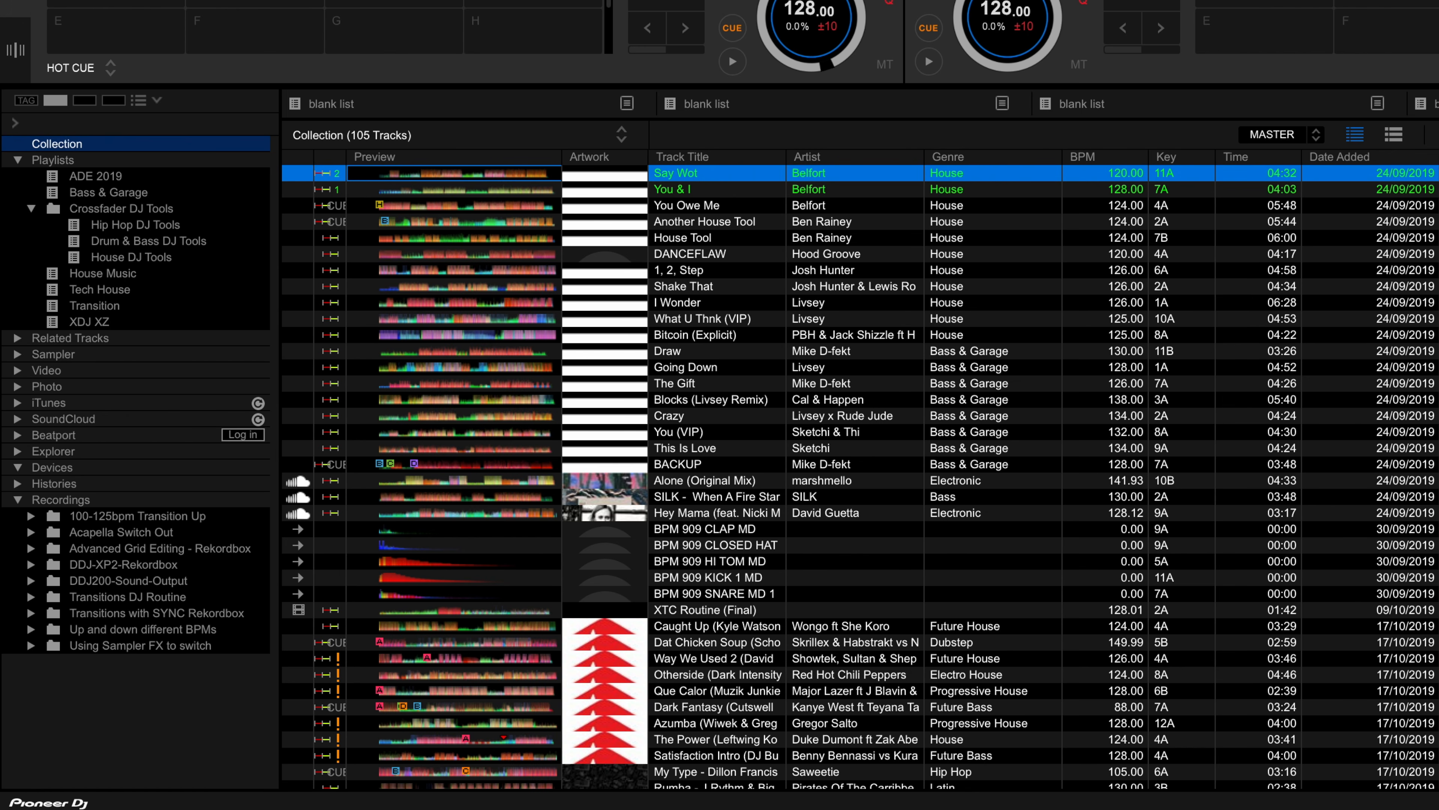
right_click(1235, 158)
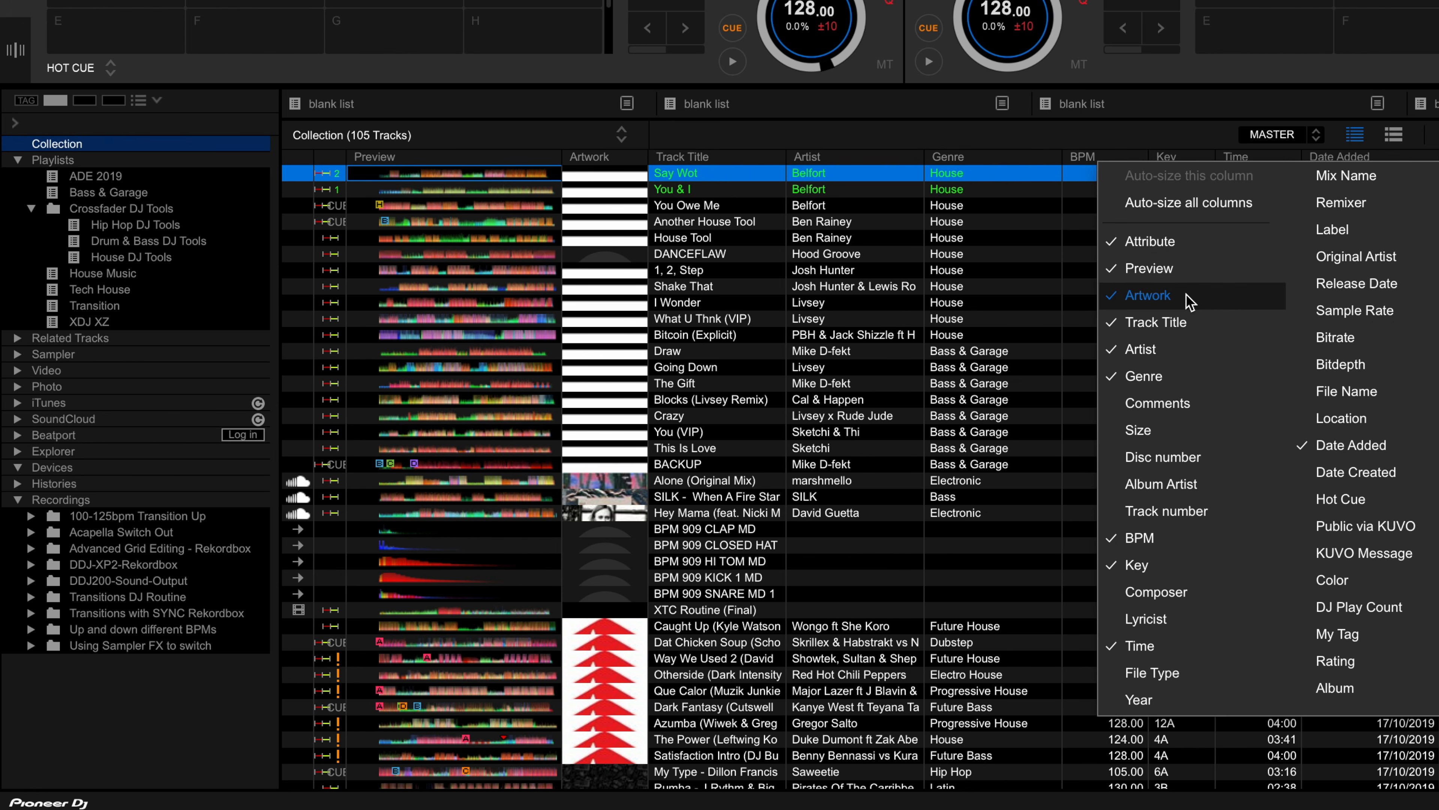
left_click(1141, 647)
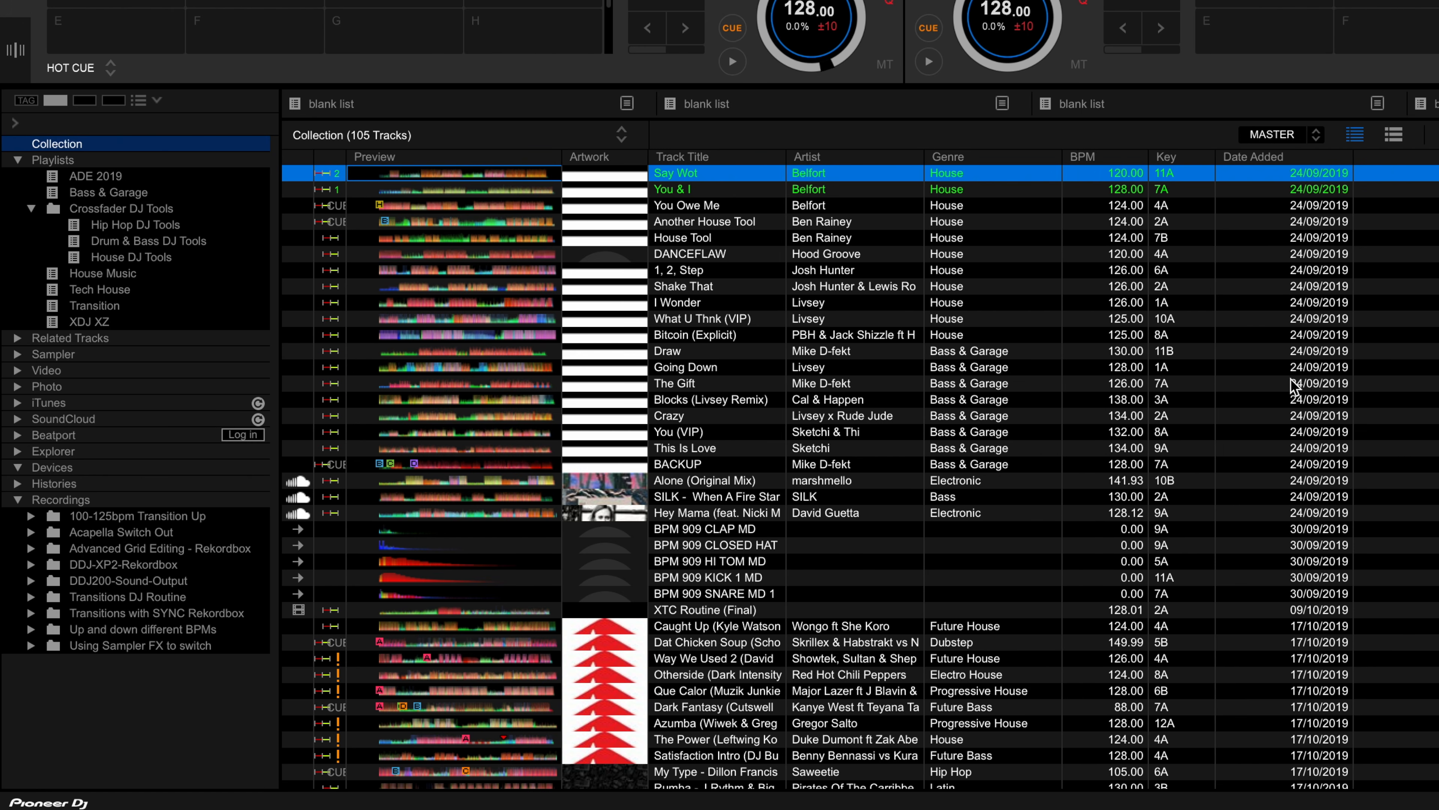
Add the DJ Play Count column to the track list and look through the tracks' play counts
right_click(1383, 156)
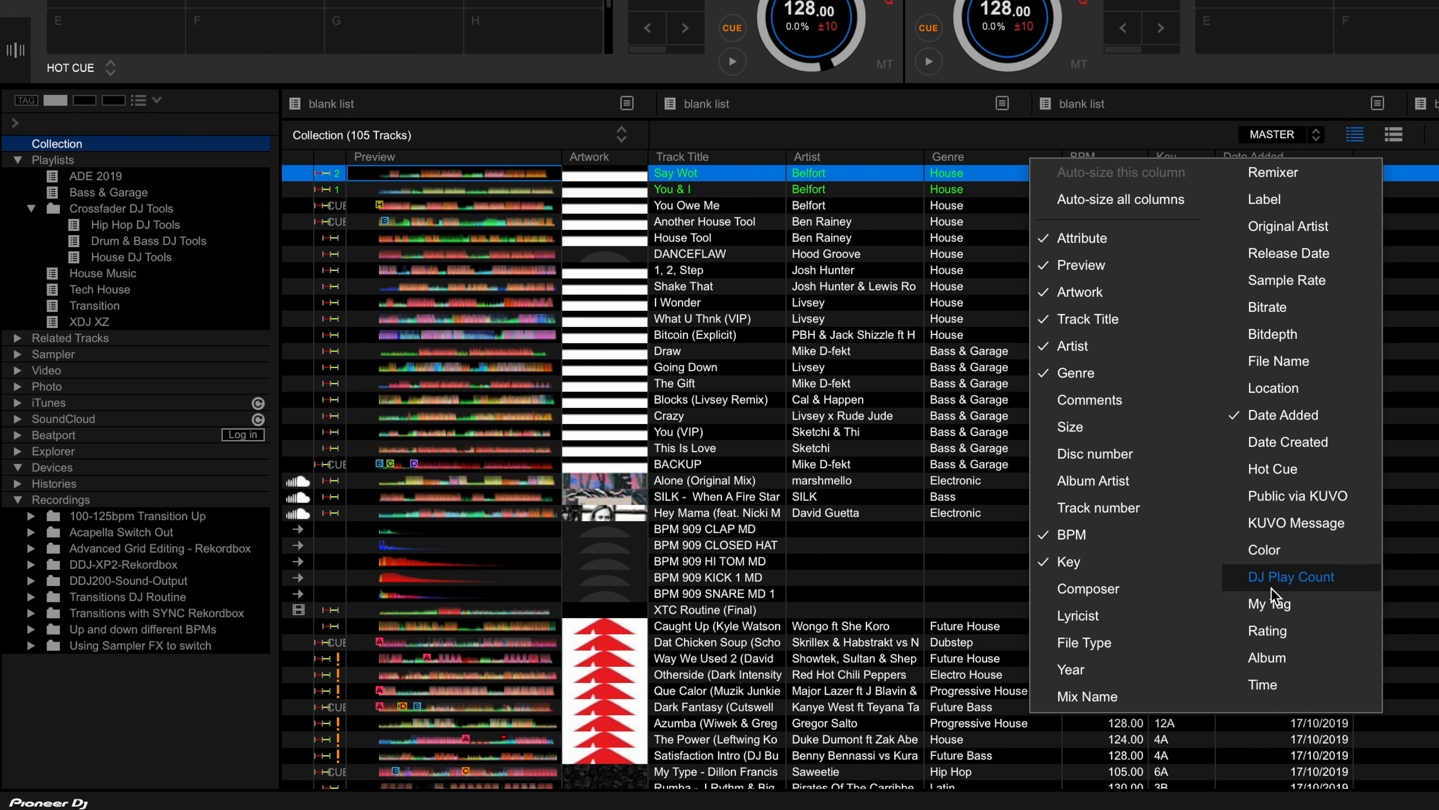
left_click(1290, 578)
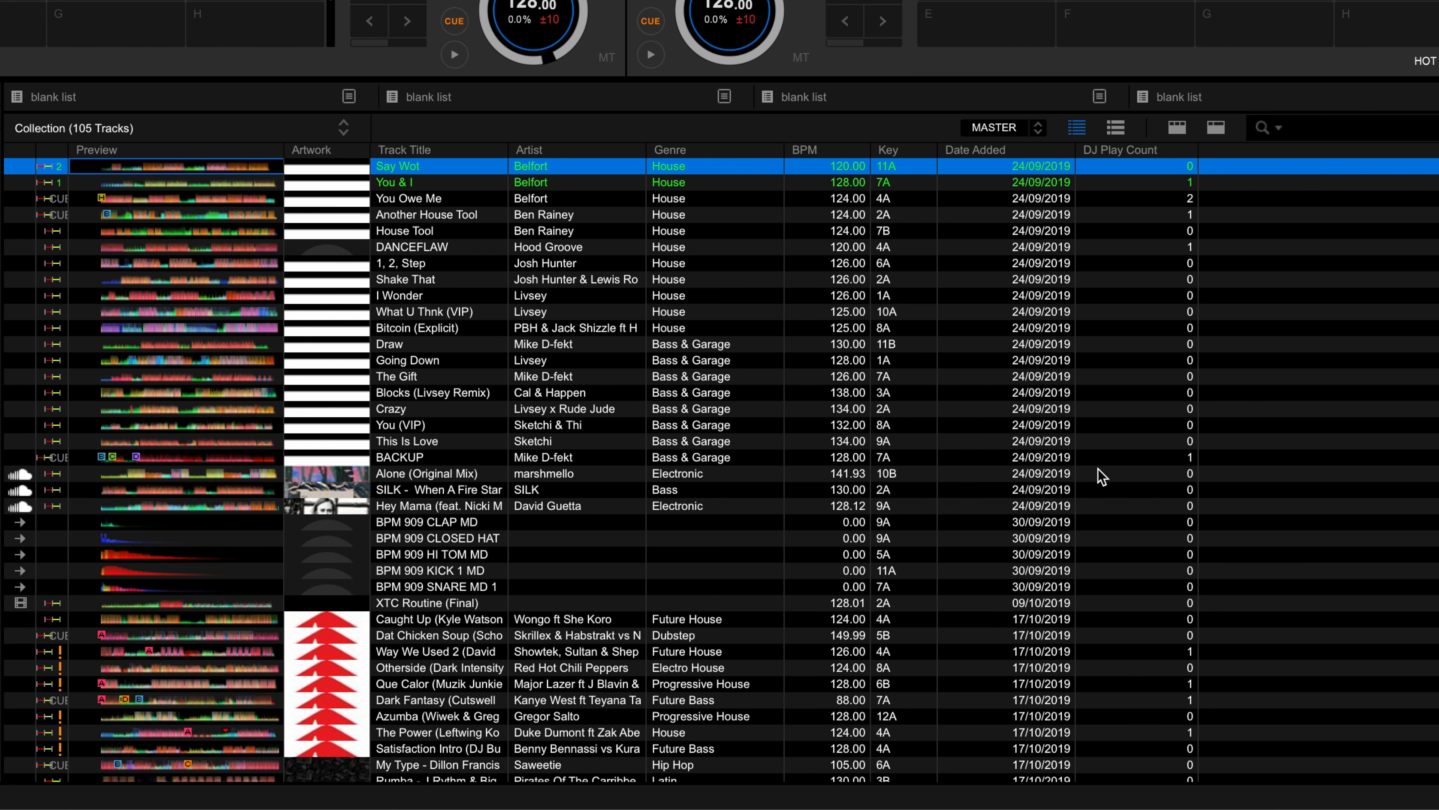
scroll(1100, 476, "down", 6)
scroll(1102, 476, "down", 6)
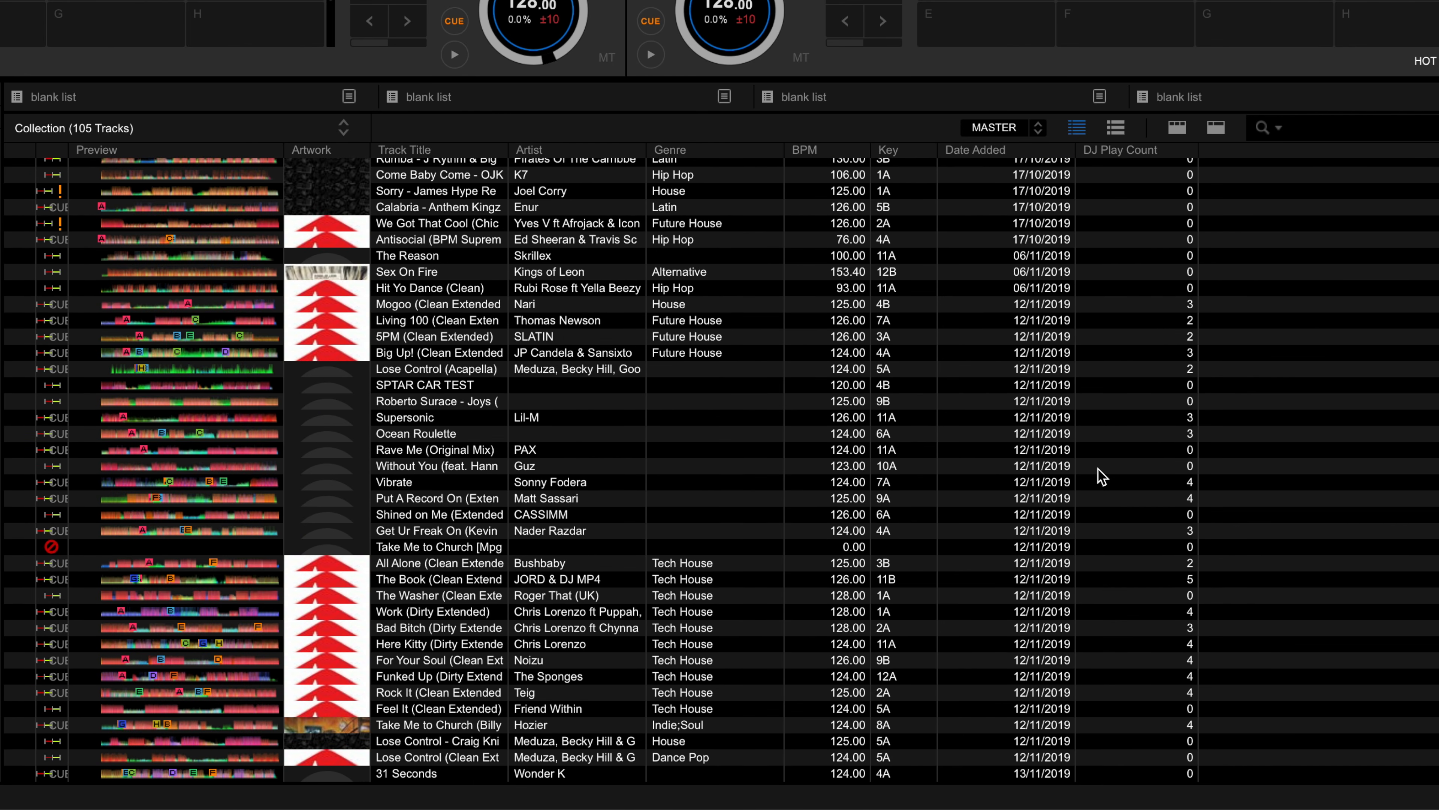
scroll(1102, 477, "up", 12)
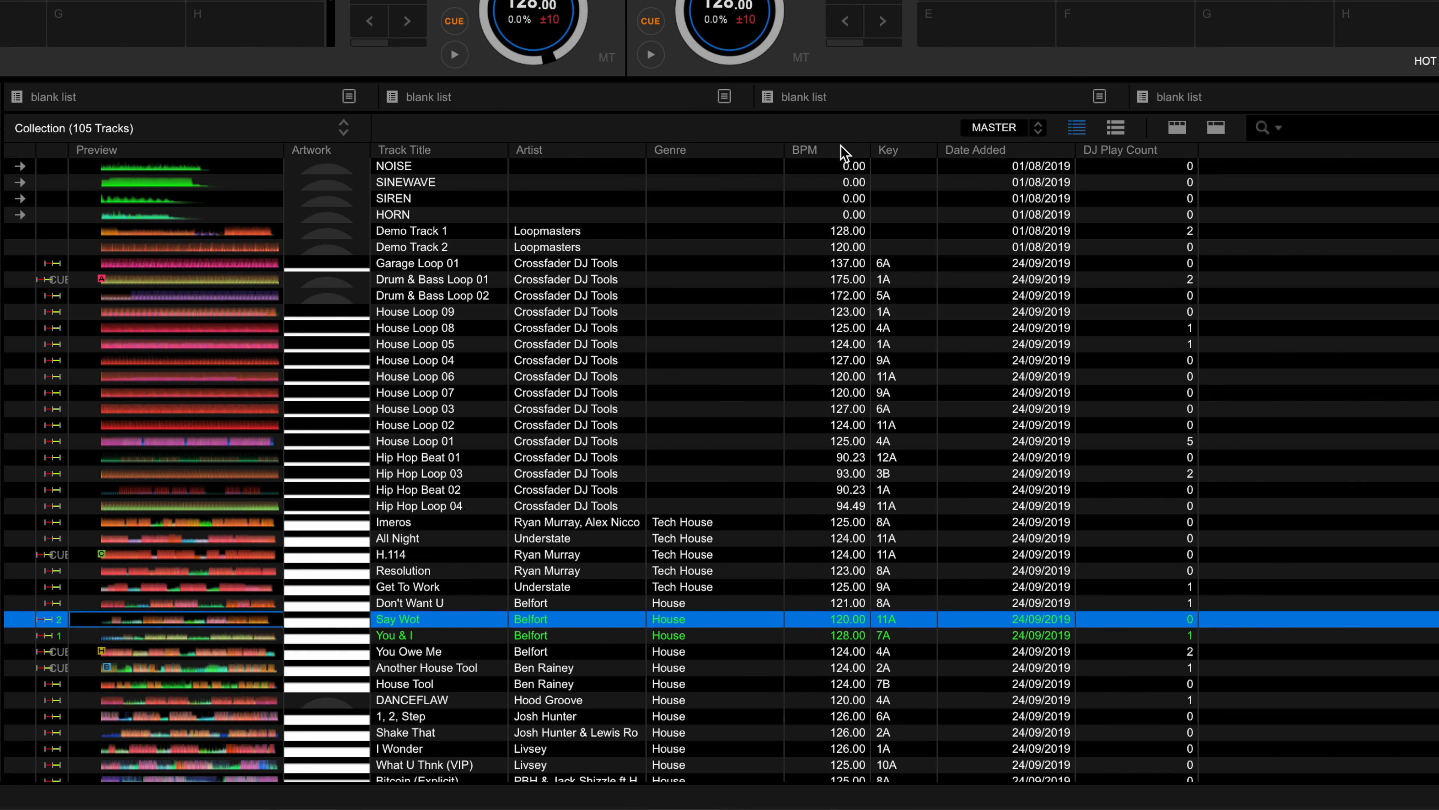
Narrow the Genre column, auto-size that column alone, and check the track list
left_click_drag(777, 148, 755, 177)
right_click(740, 150)
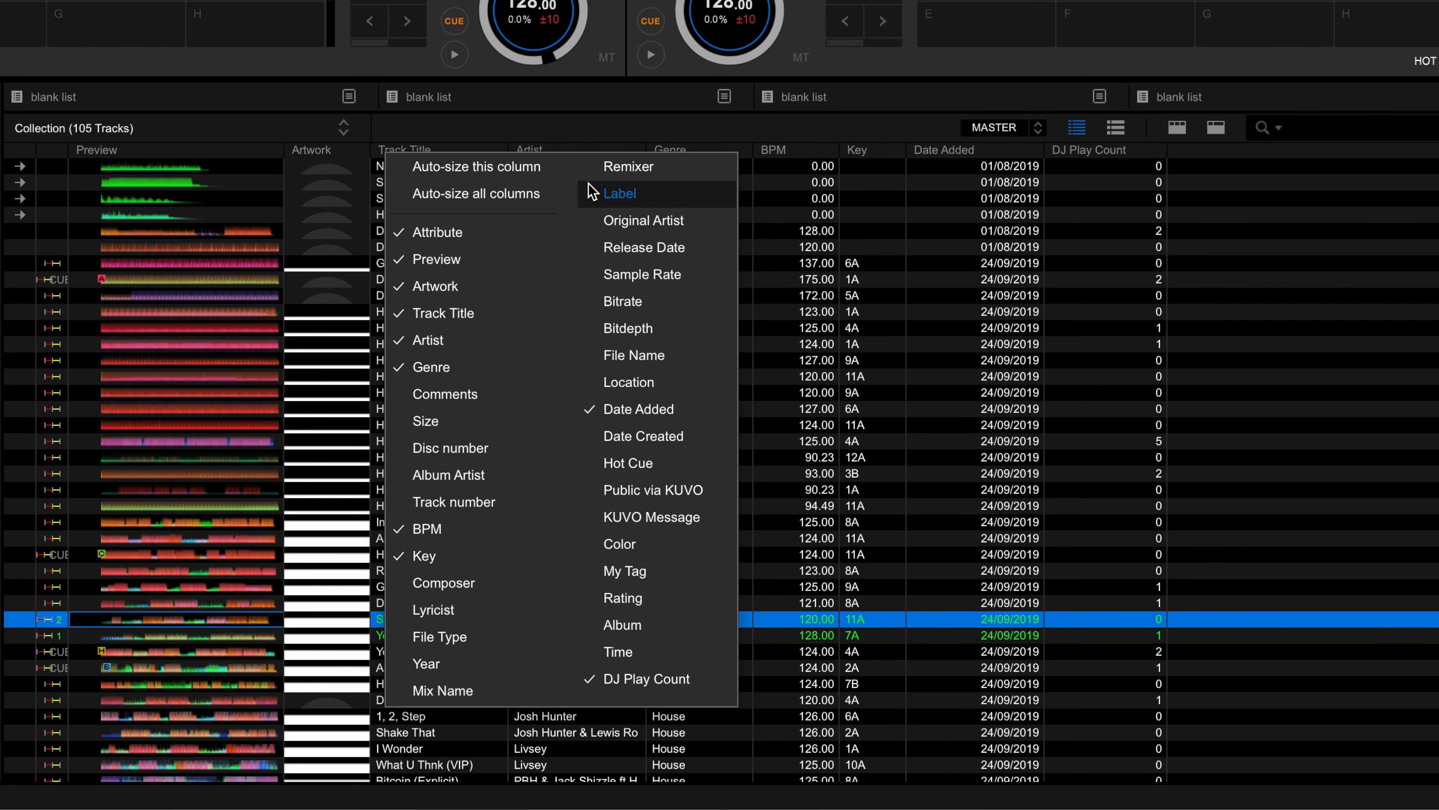
left_click(524, 164)
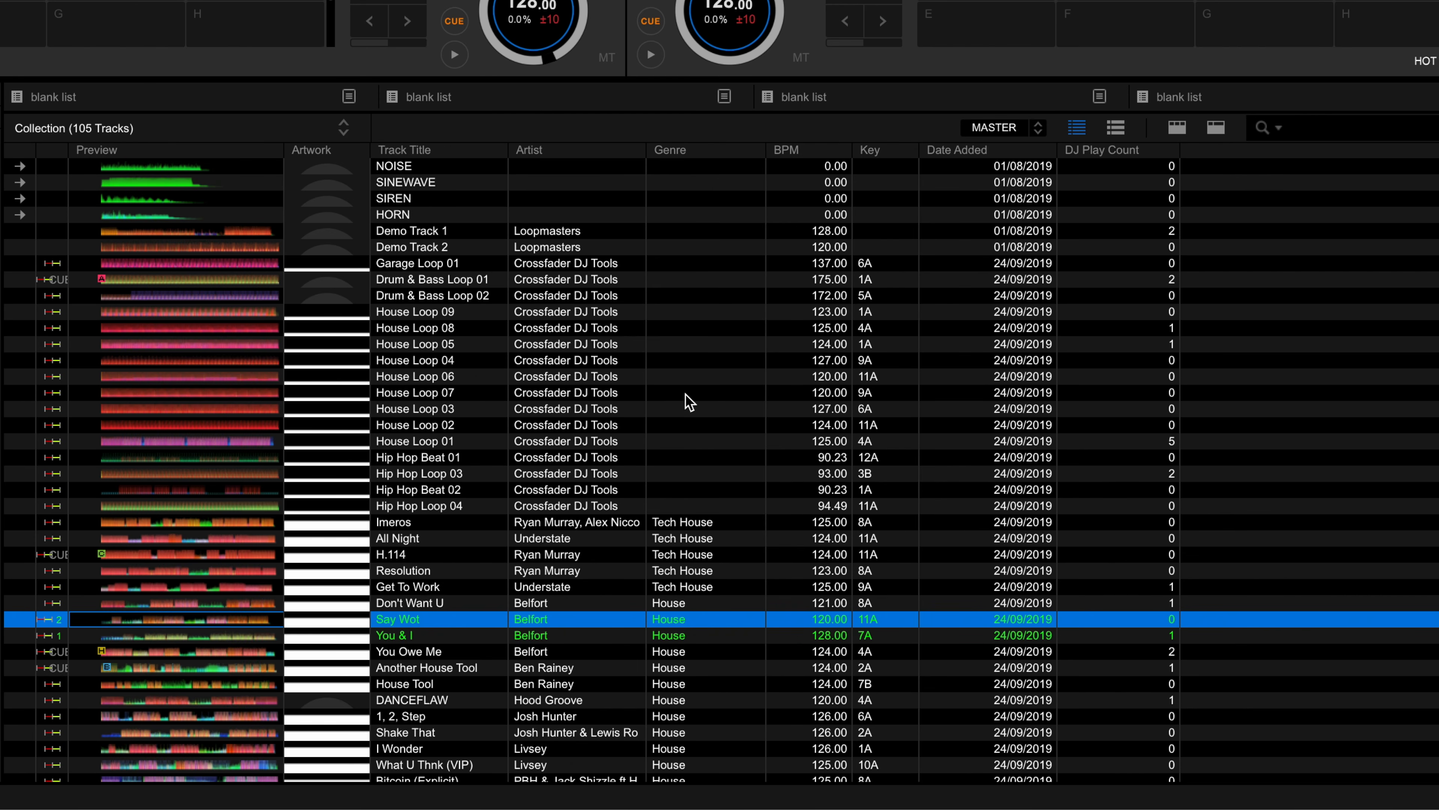
scroll(655, 535, "down", 15)
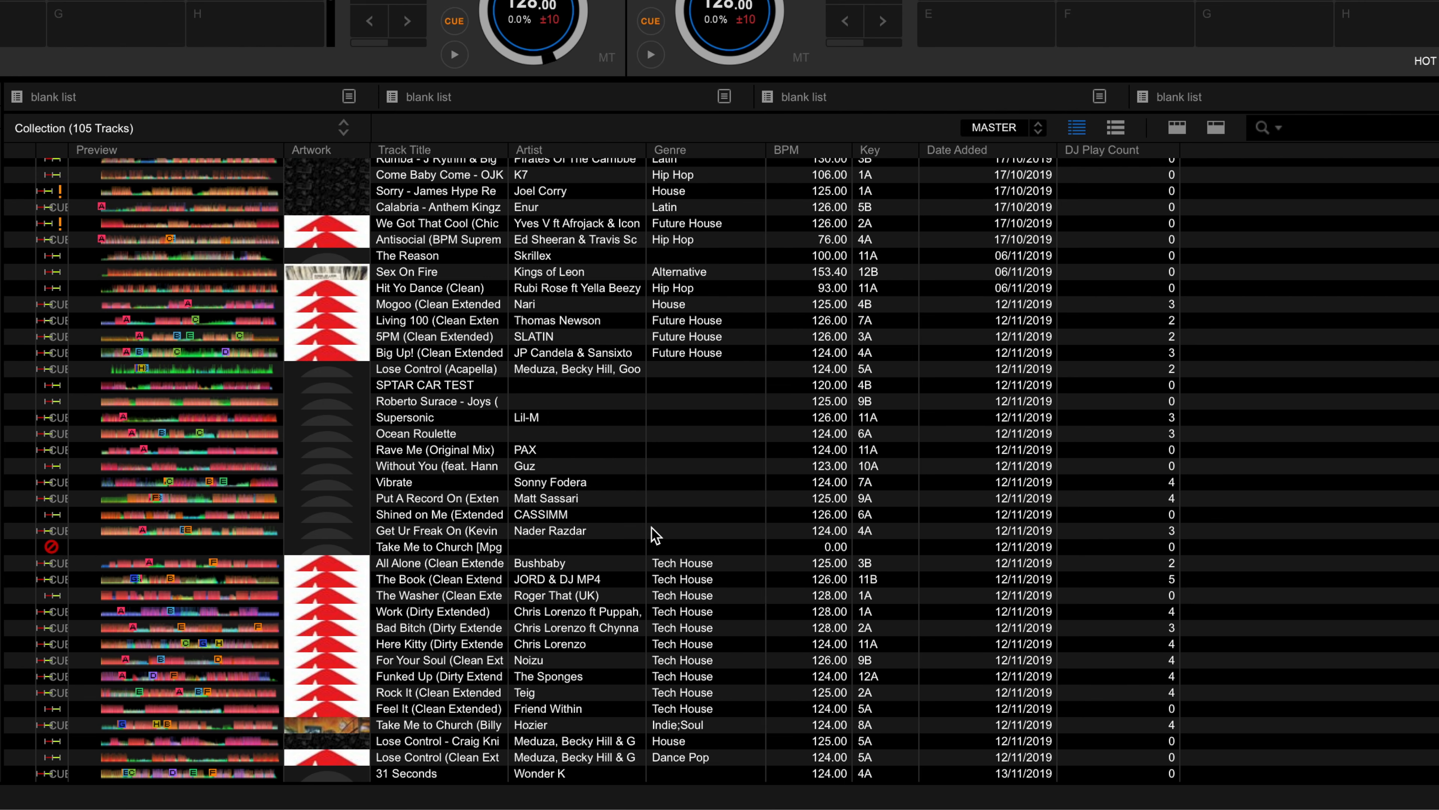
scroll(655, 534, "up", 15)
Auto-size all columns of the track list and hide the Artwork column
right_click(700, 152)
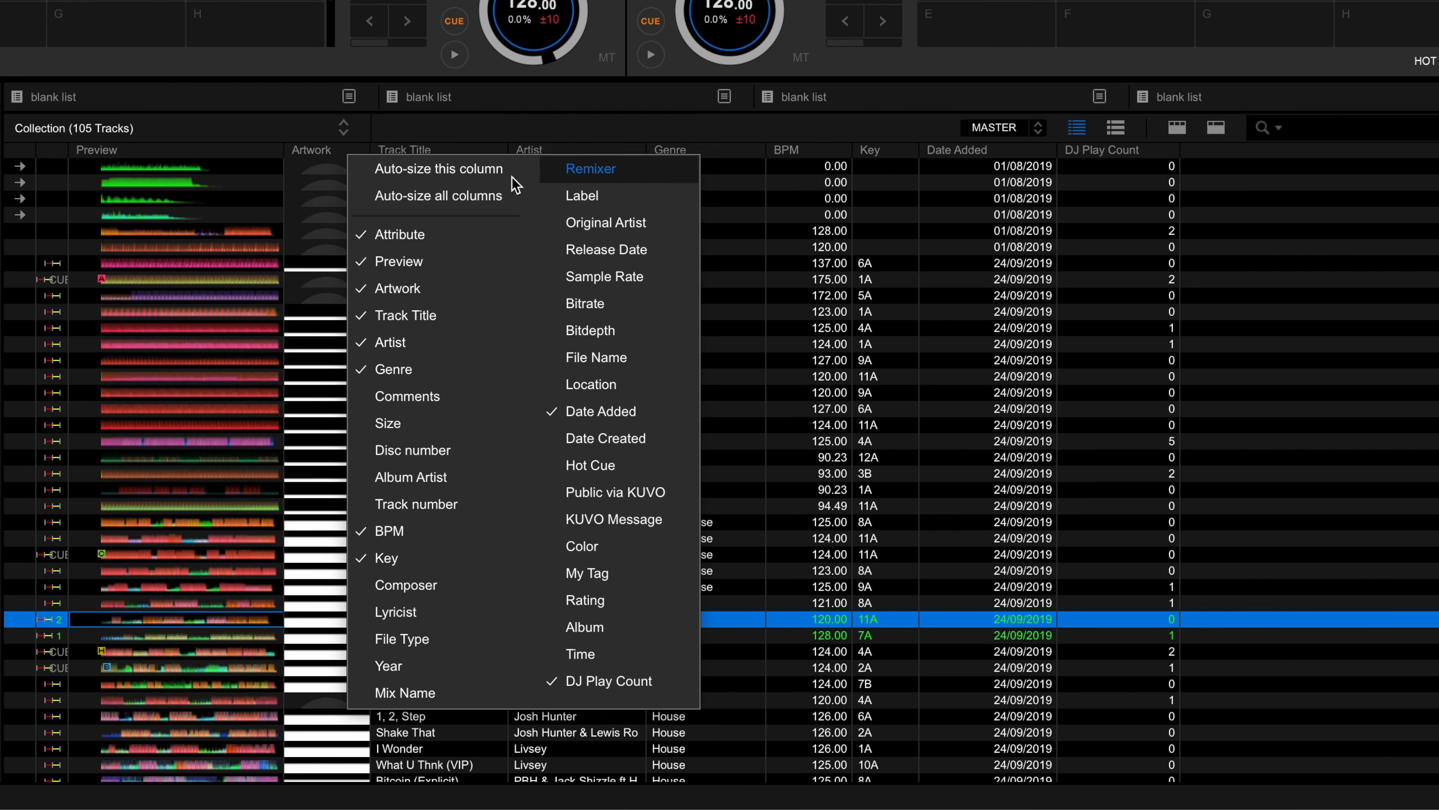
left_click(476, 196)
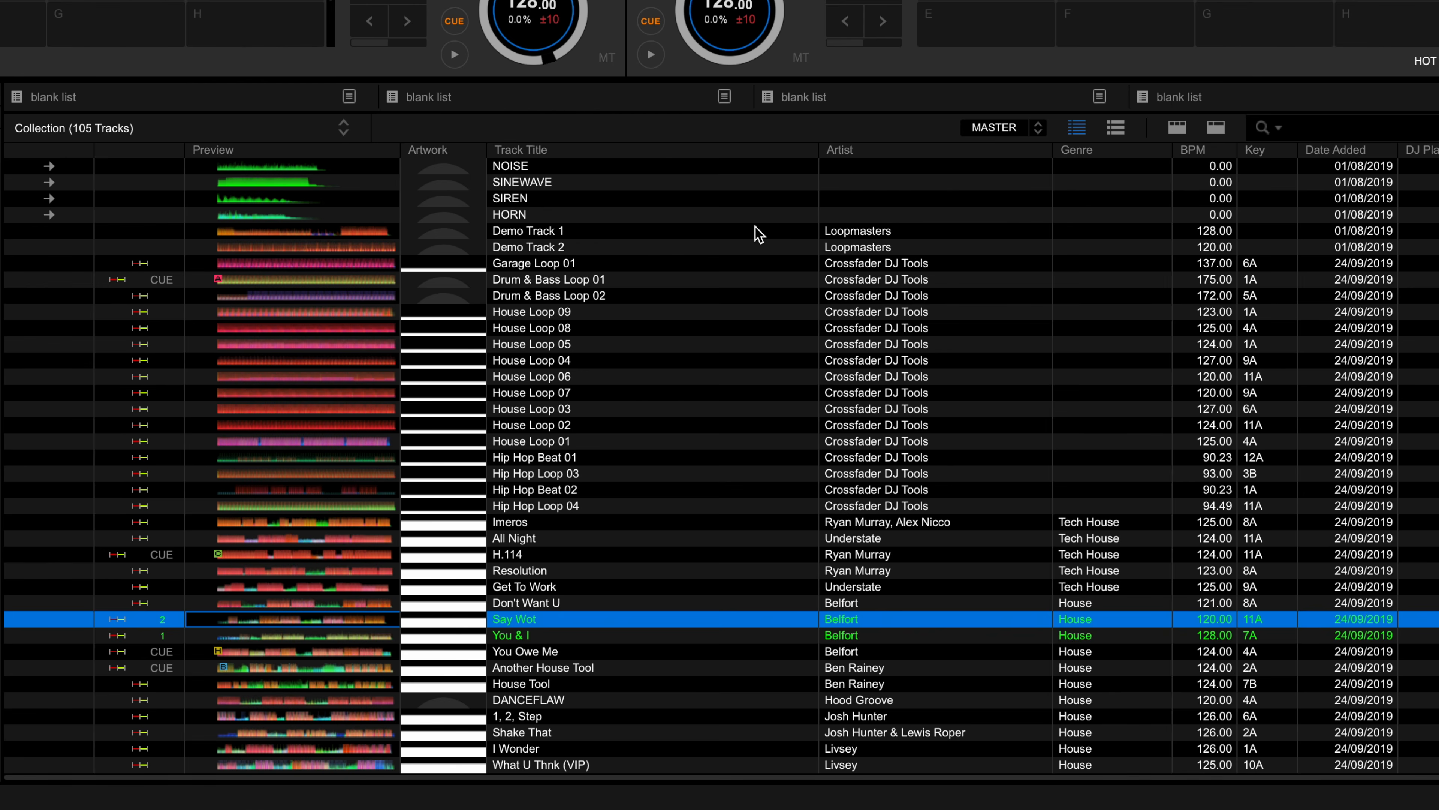
right_click(439, 152)
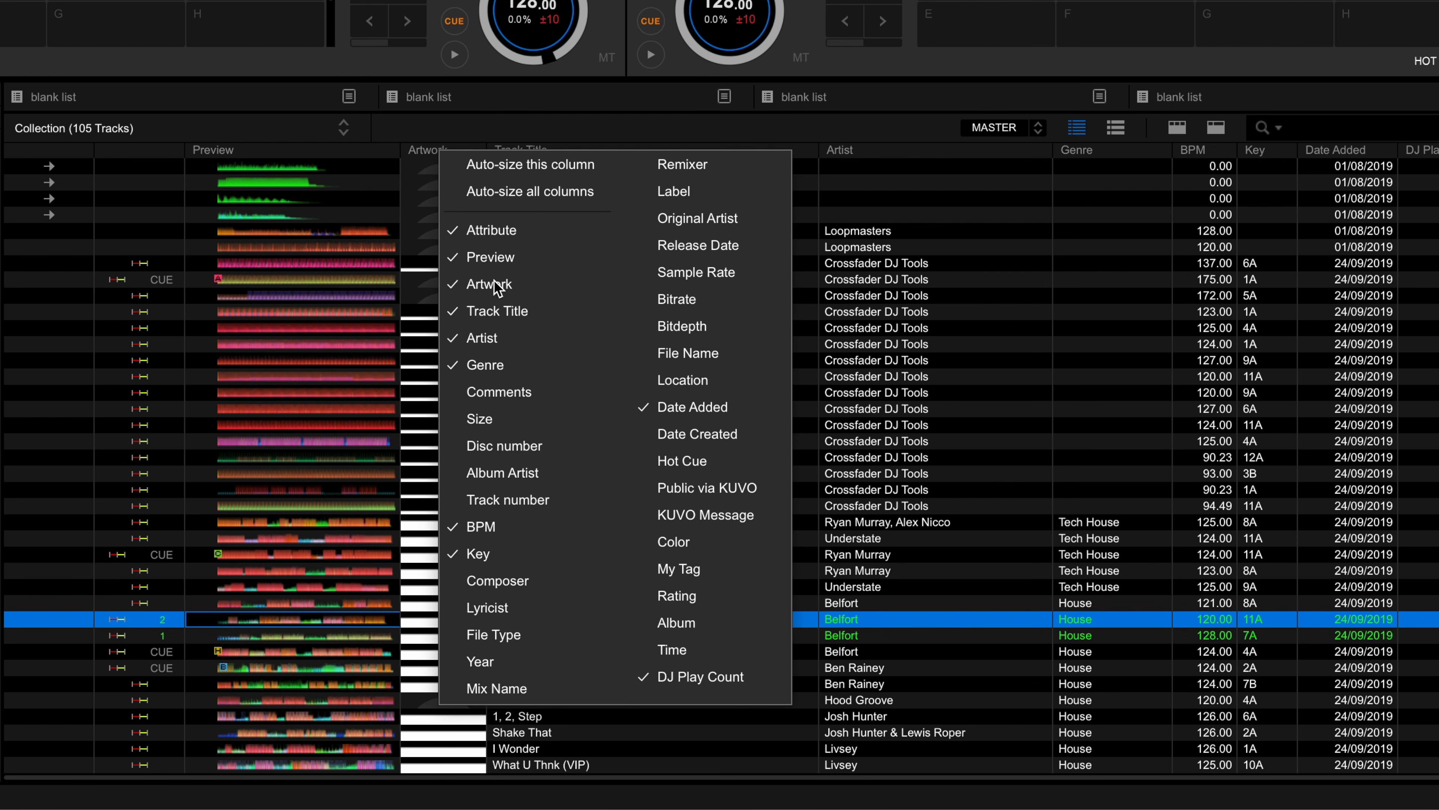
left_click(512, 285)
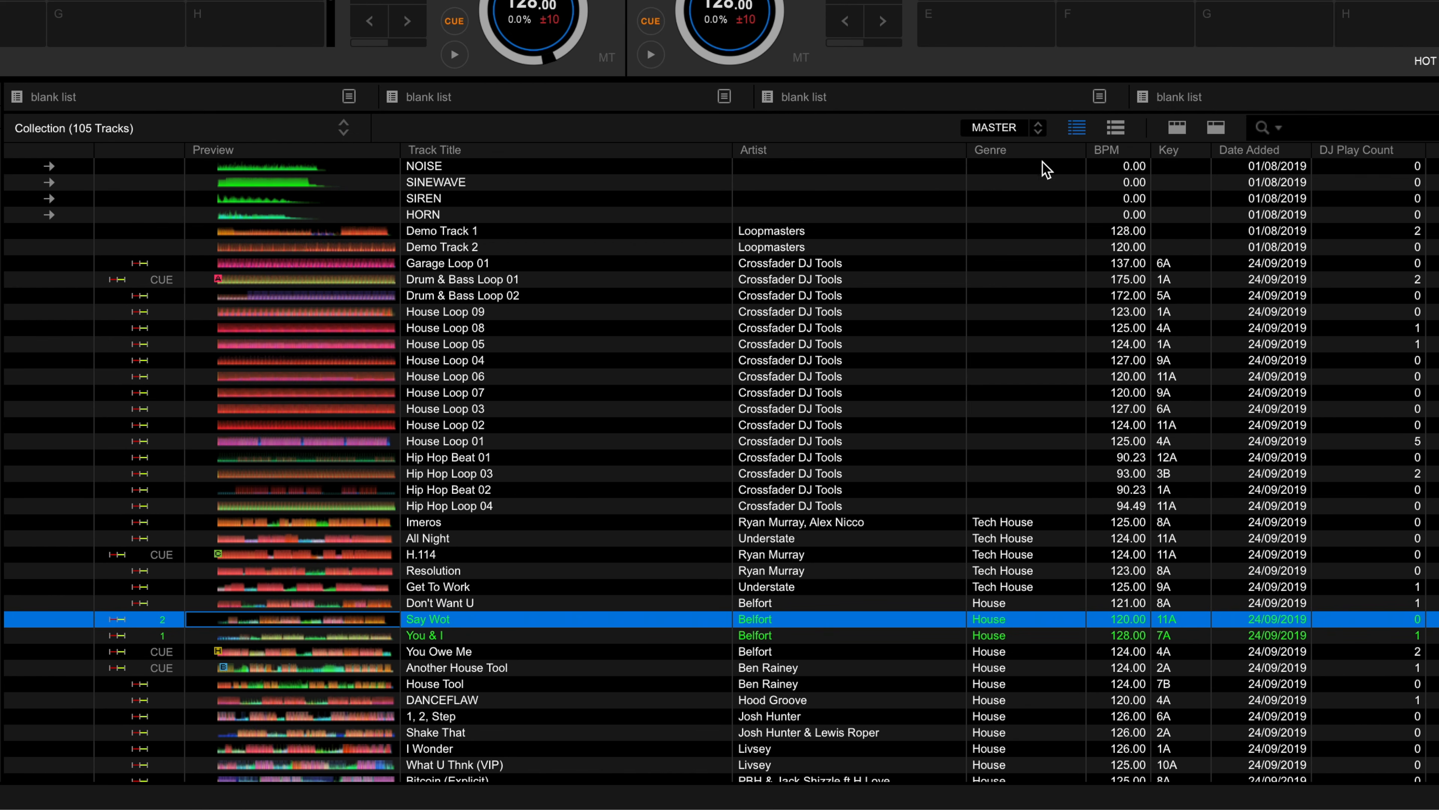
Move the DJ Play Count column ahead of the Preview column and sort the tracks by play count, trying both orders
left_click_drag(1356, 154, 177, 180)
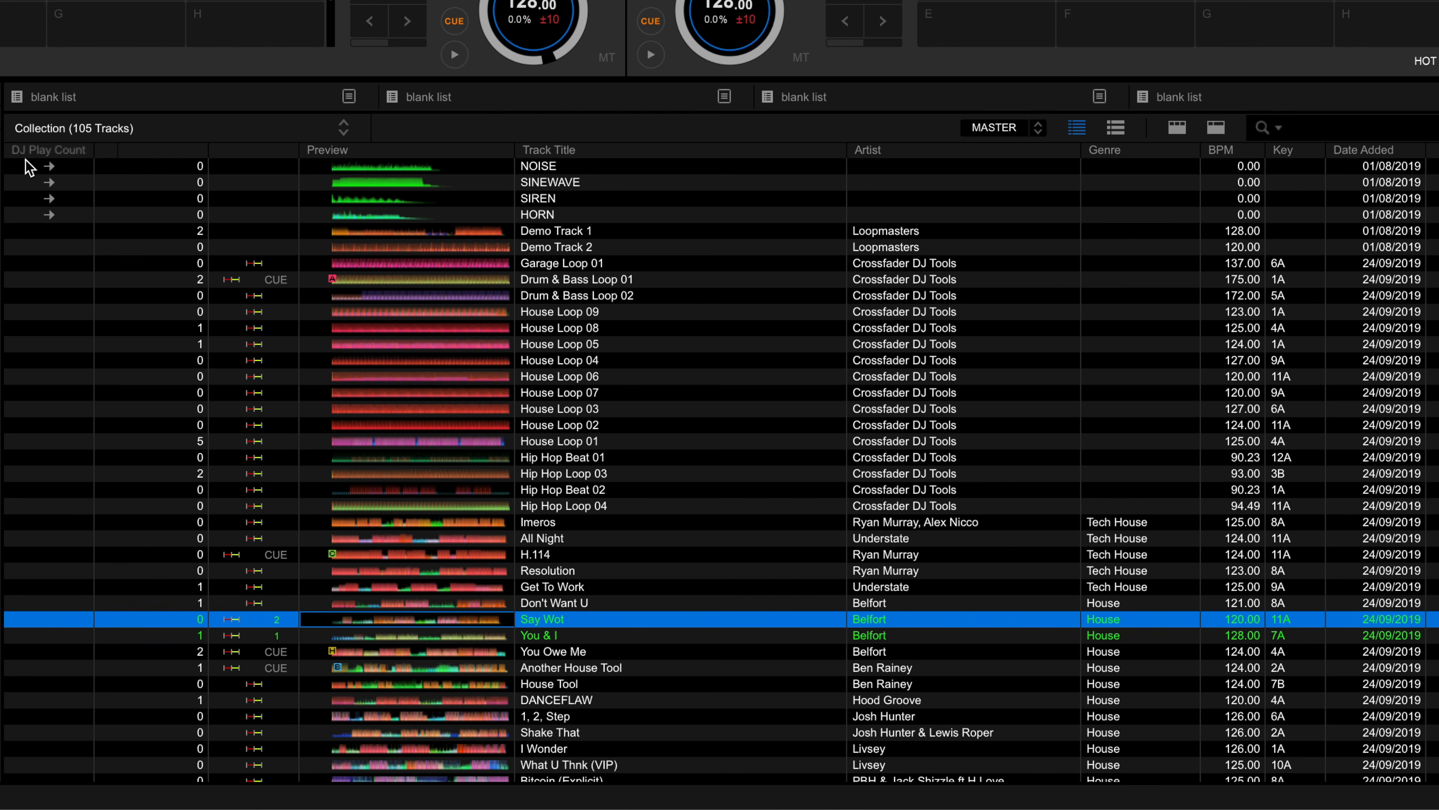
left_click(149, 150)
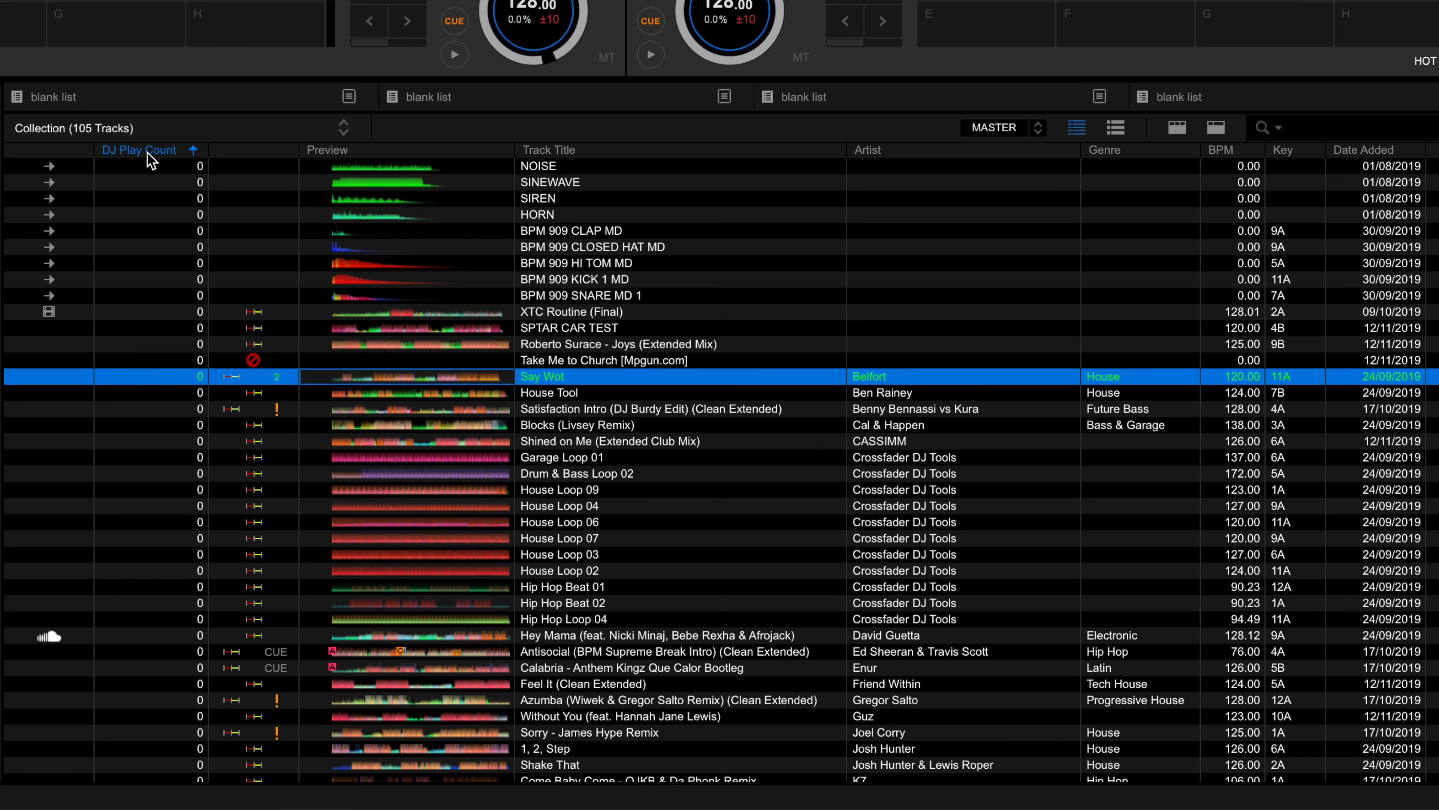
left_click(148, 152)
scroll(183, 336, "up", 15)
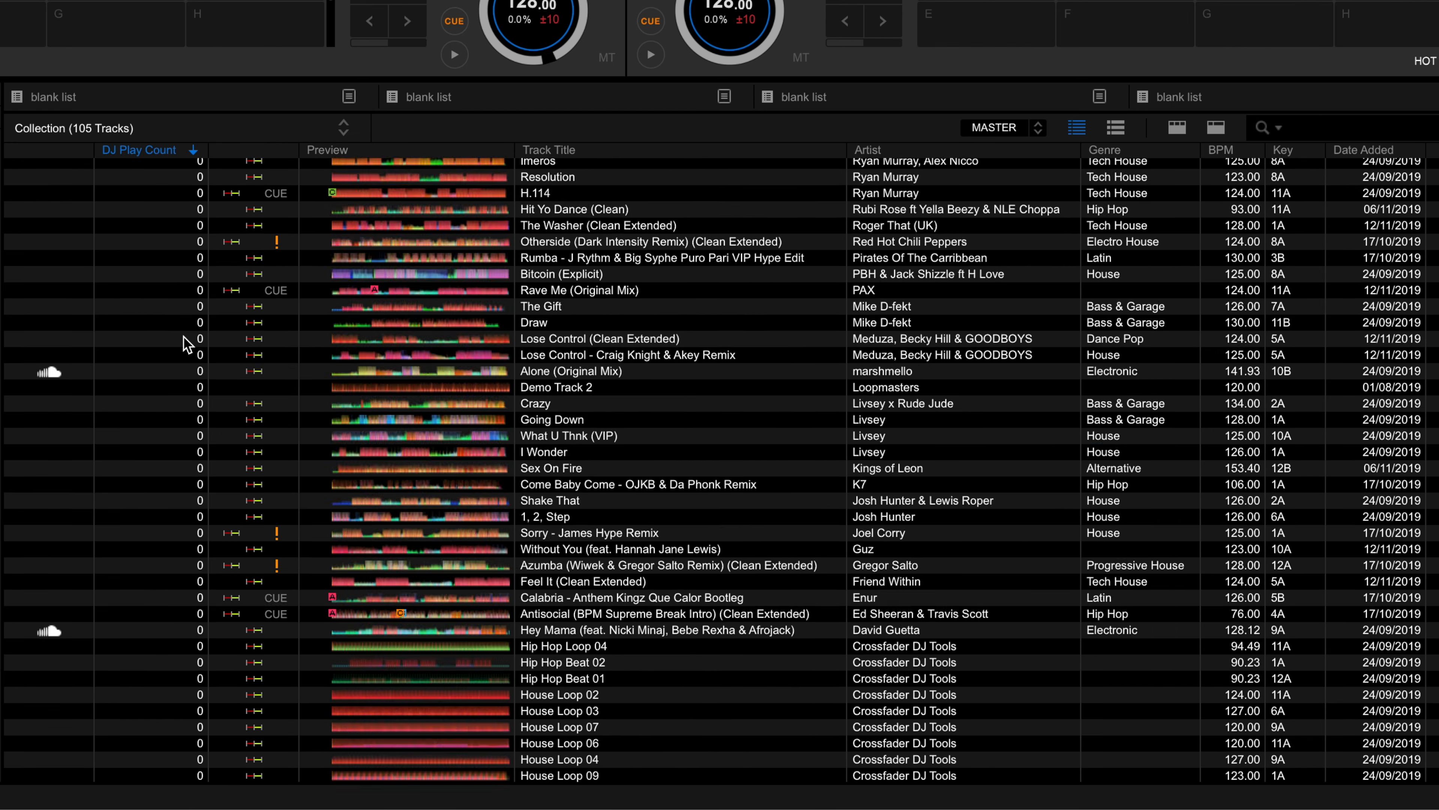
left_click(160, 150)
scroll(195, 367, "down", 2)
scroll(196, 367, "down", 15)
scroll(157, 154, "up", 15)
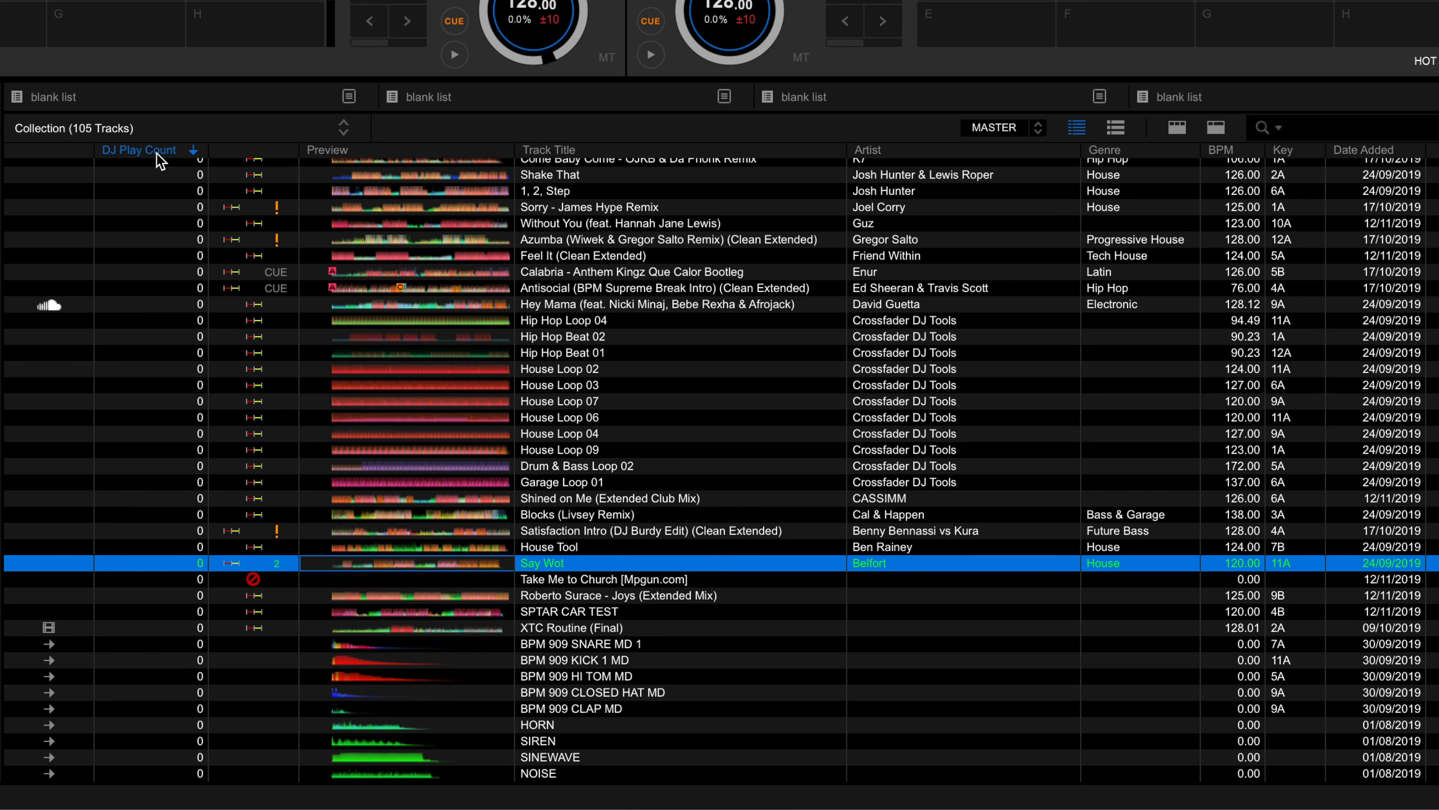
Sort the collection by BPM in ascending order and look through the sorted tracks
left_click(1143, 150)
left_click(1247, 152)
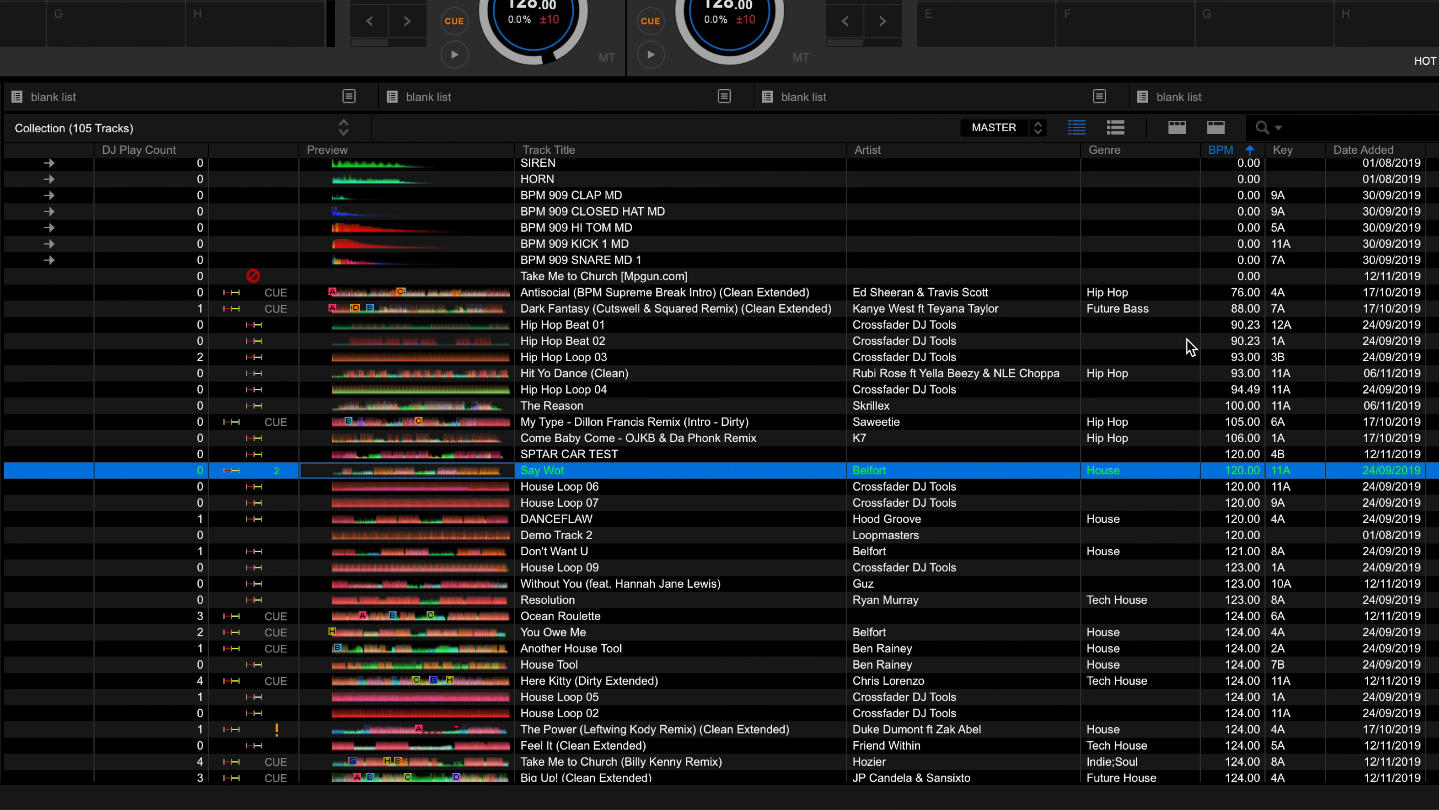
scroll(1150, 488, "down", 4)
scroll(1151, 398, "up", 2)
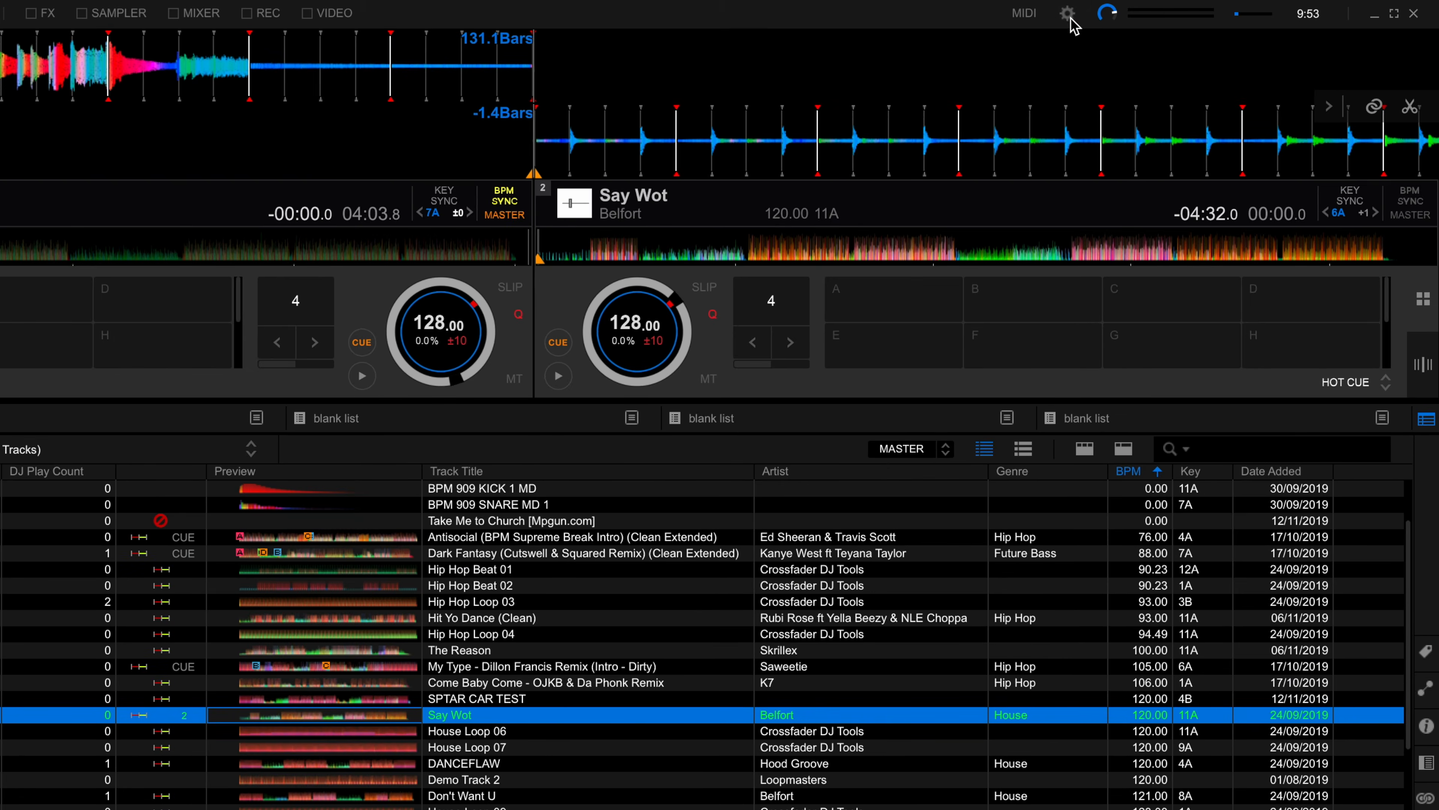
Switch the key display format to Classic and back to Alphanumeric in the View preferences, and close the preferences
left_click(1068, 15)
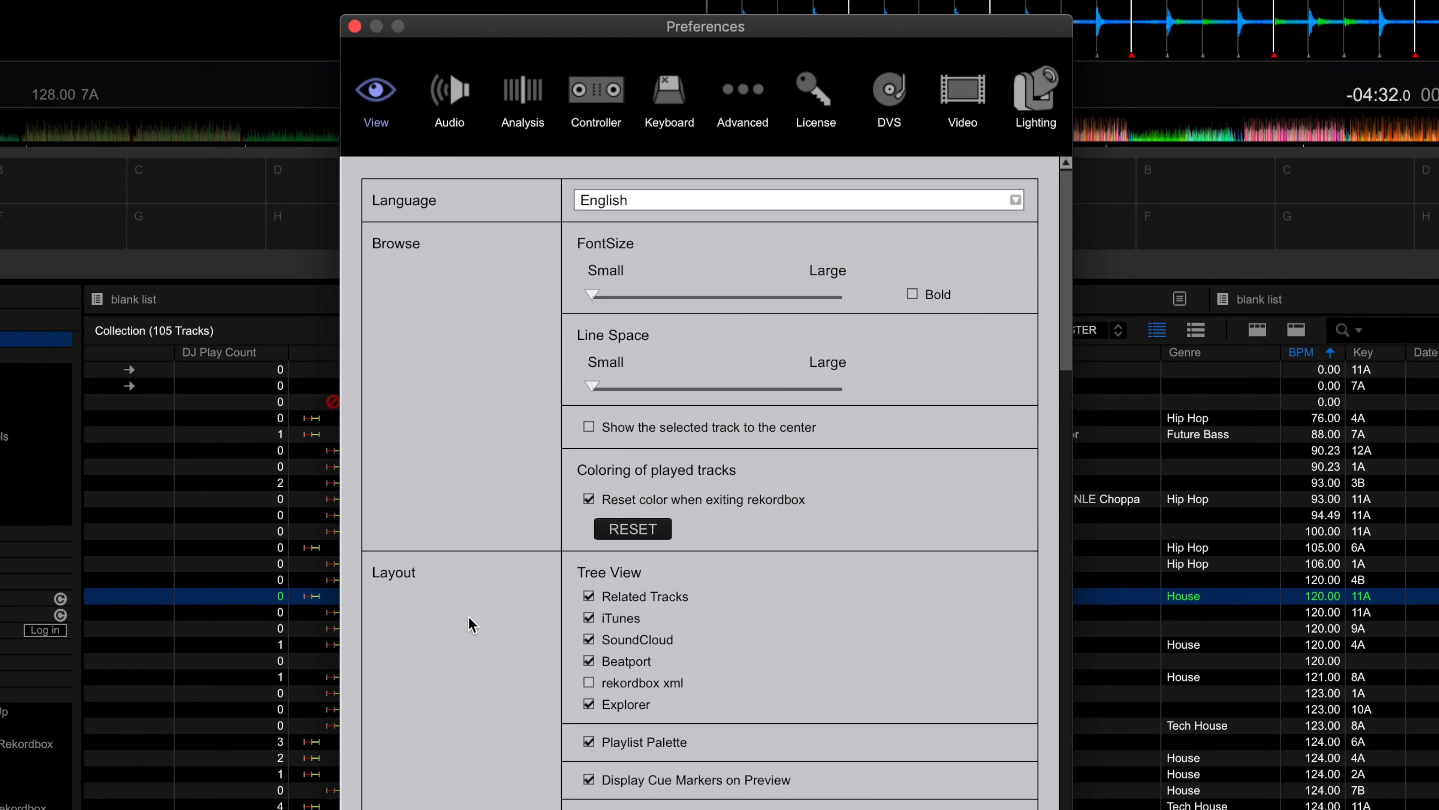
scroll(299, 743, "down", 10)
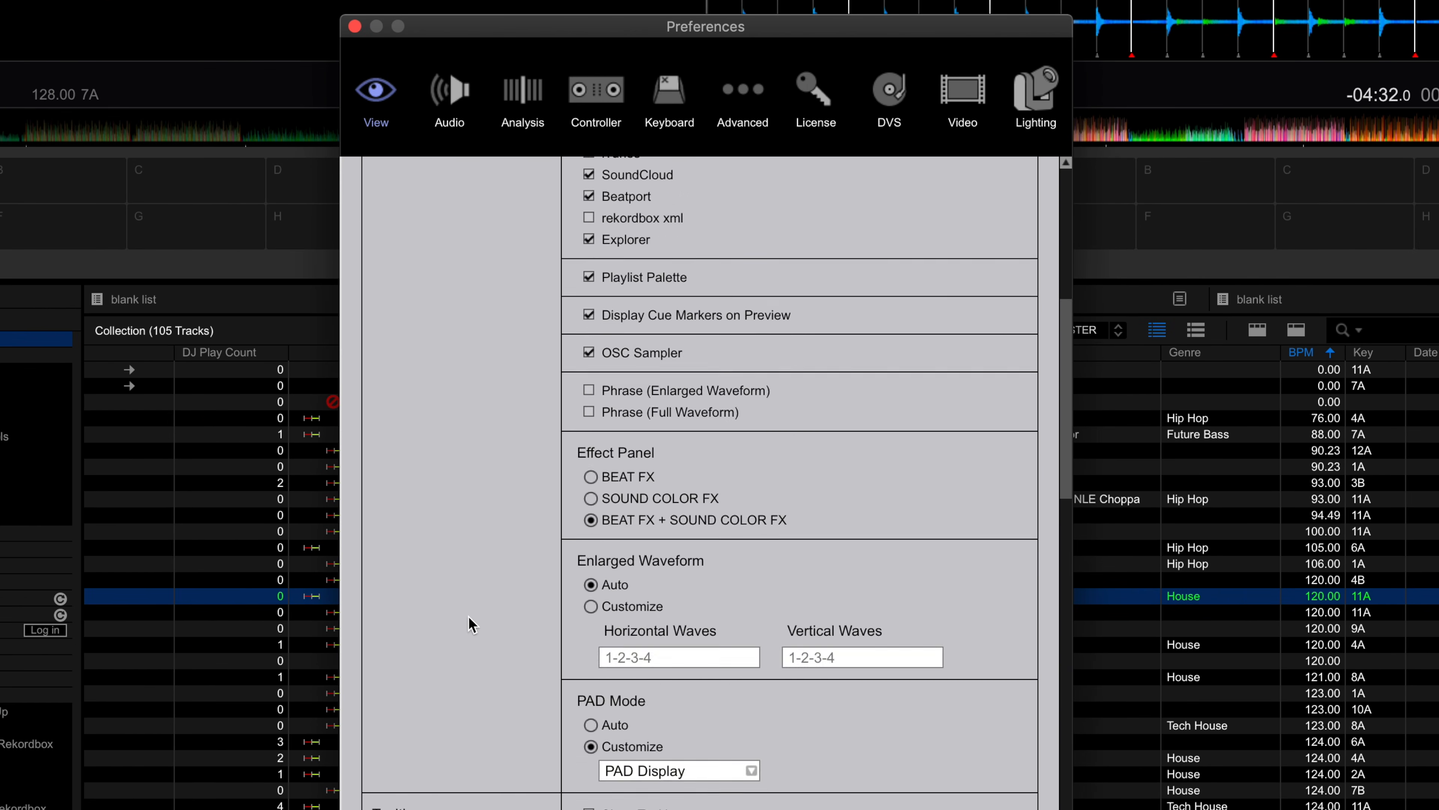
scroll(472, 624, "down", 15)
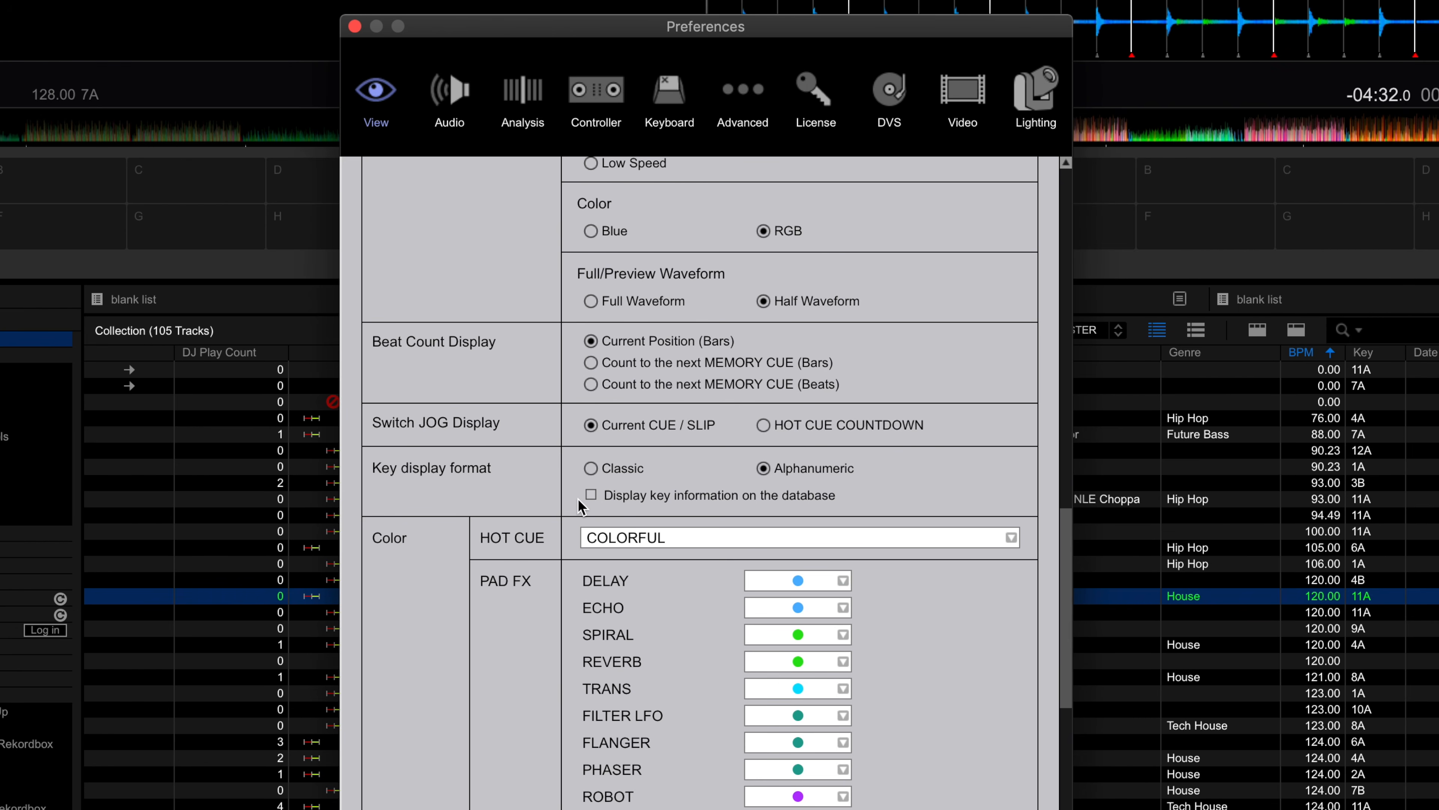
left_click(591, 468)
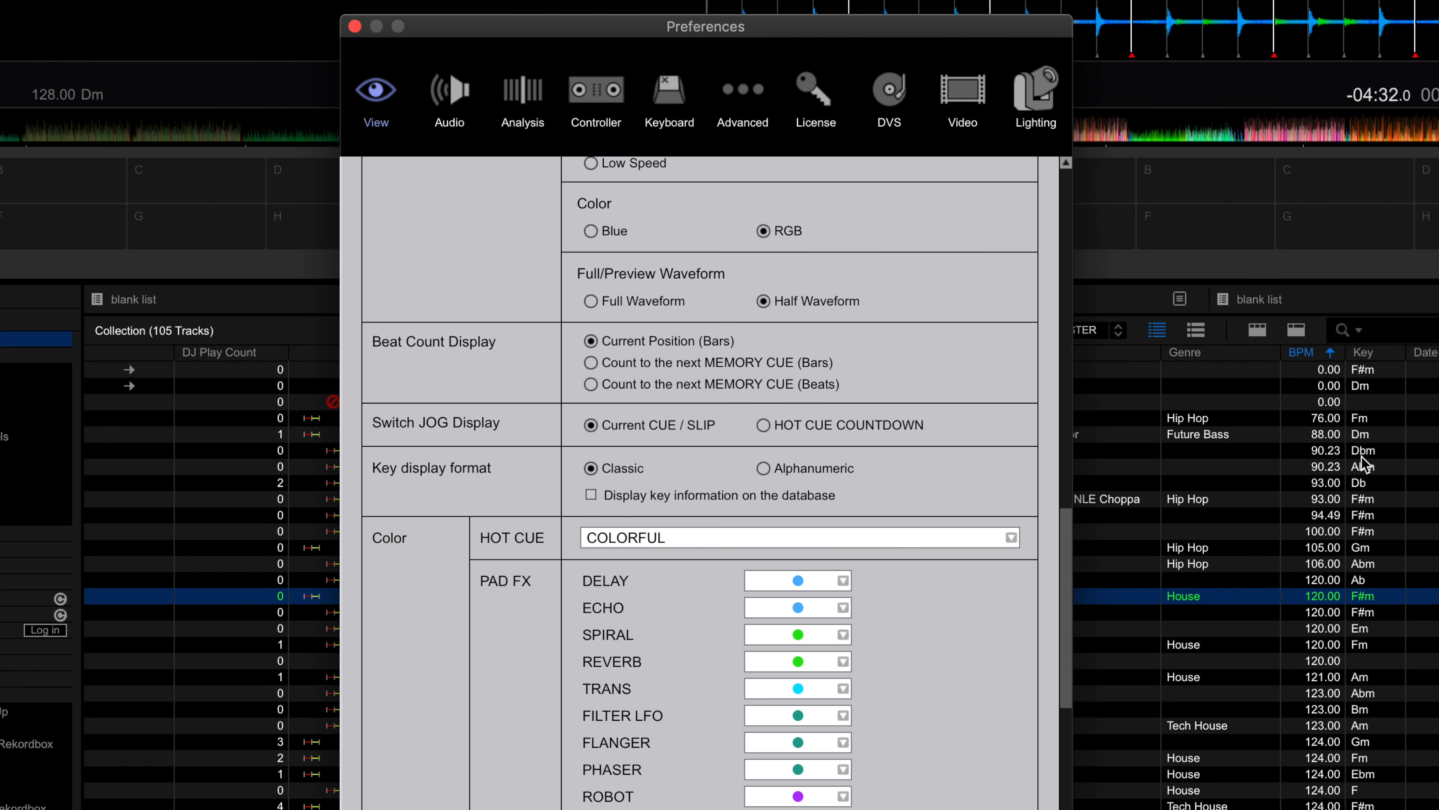
left_click(763, 469)
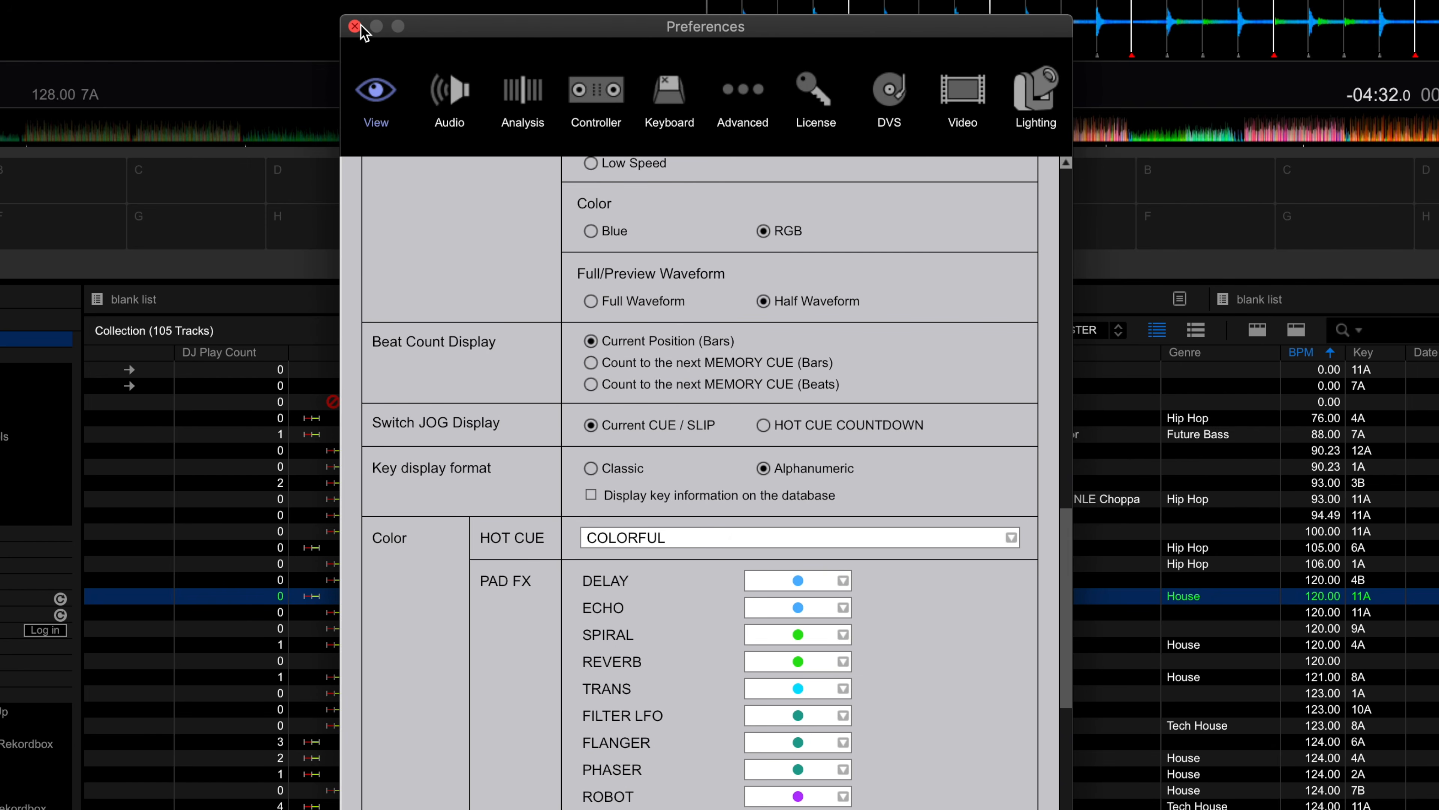
left_click(356, 26)
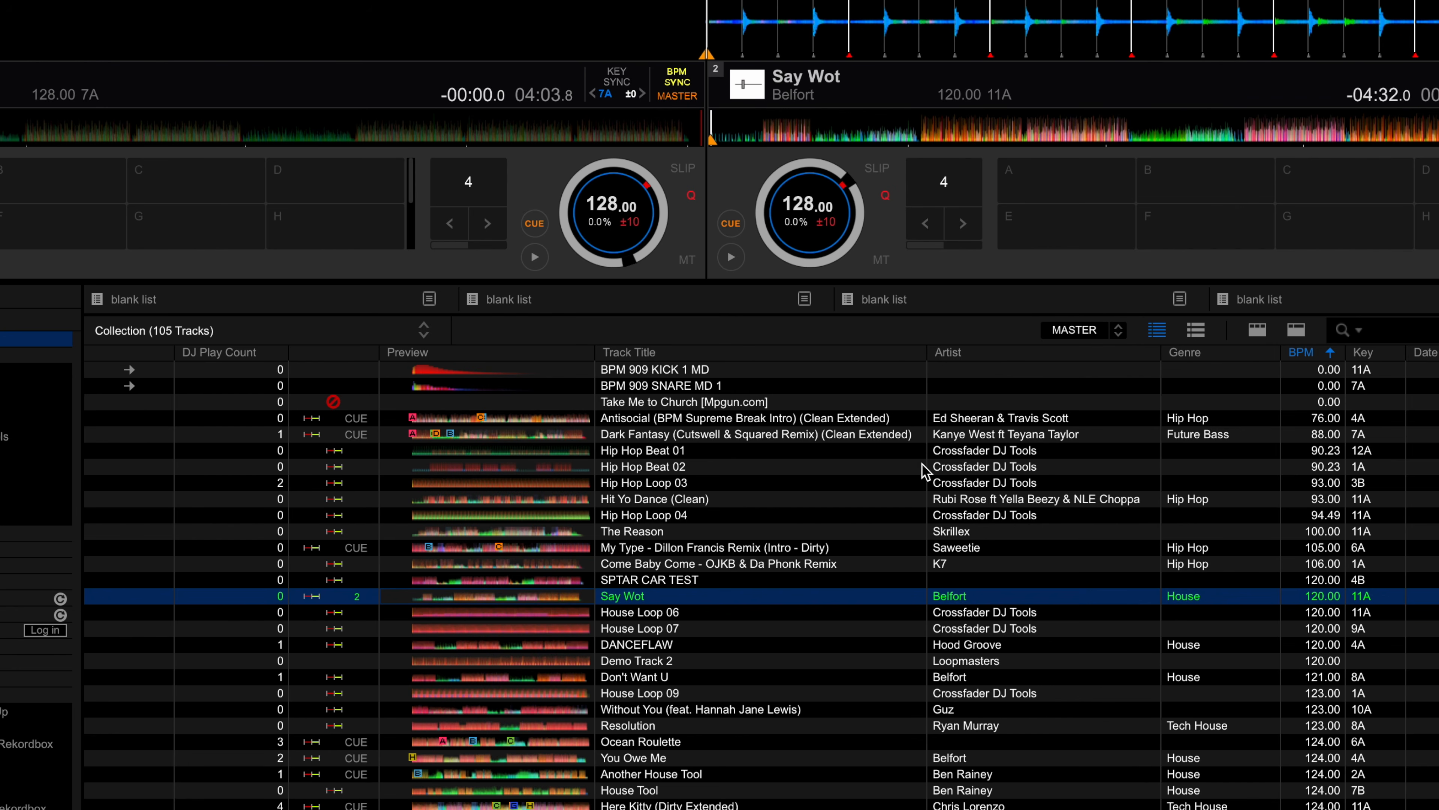
Turn on MASTER to highlight tracks whose keys are compatible with the master deck
left_click(1076, 335)
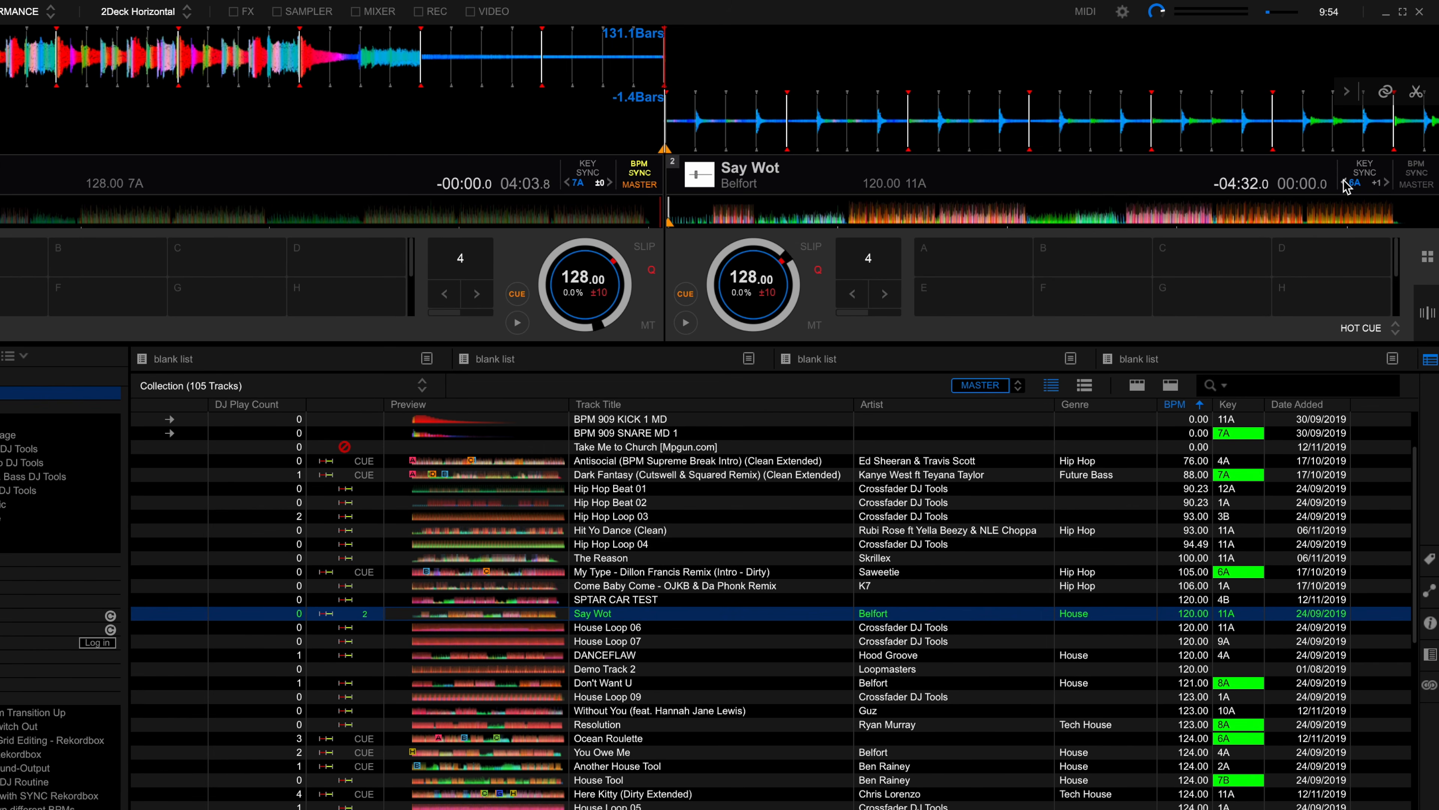
Make deck 2 the master and look through the tracks highlighted as key-compatible with Say Wot, ending on Without You
left_click(1417, 185)
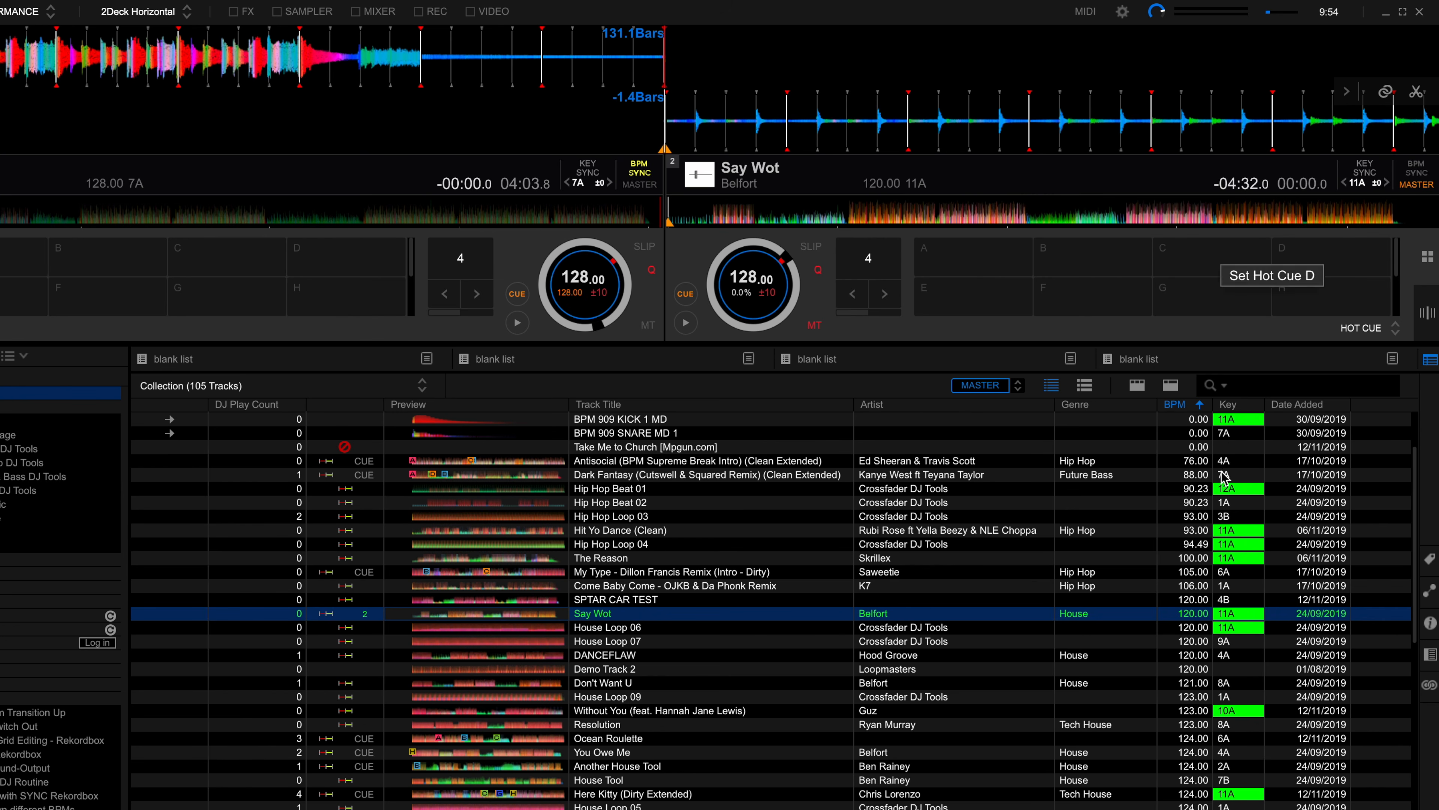
left_click(1109, 560)
left_click(1112, 544)
left_click(1111, 529)
left_click(1111, 488)
left_click(1104, 711)
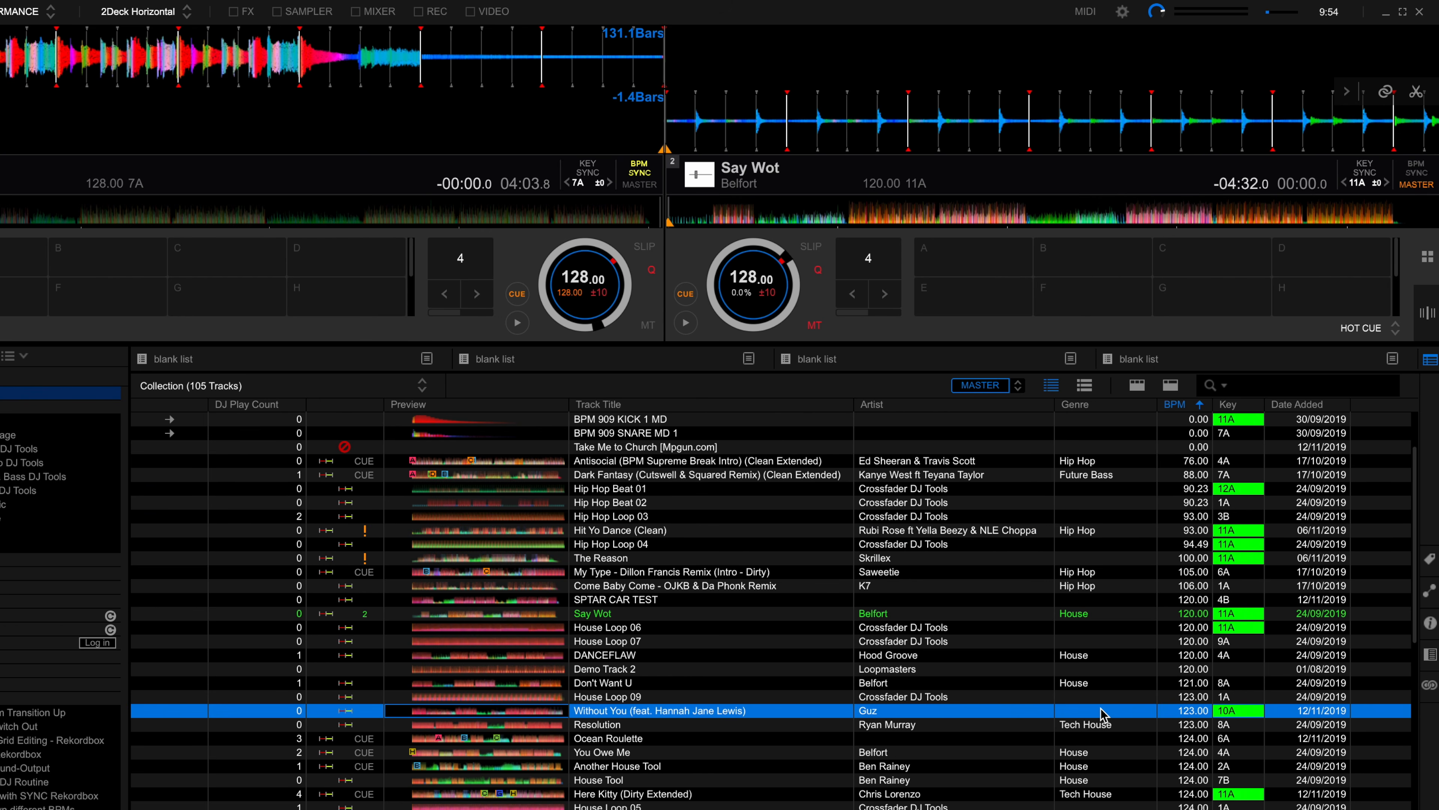
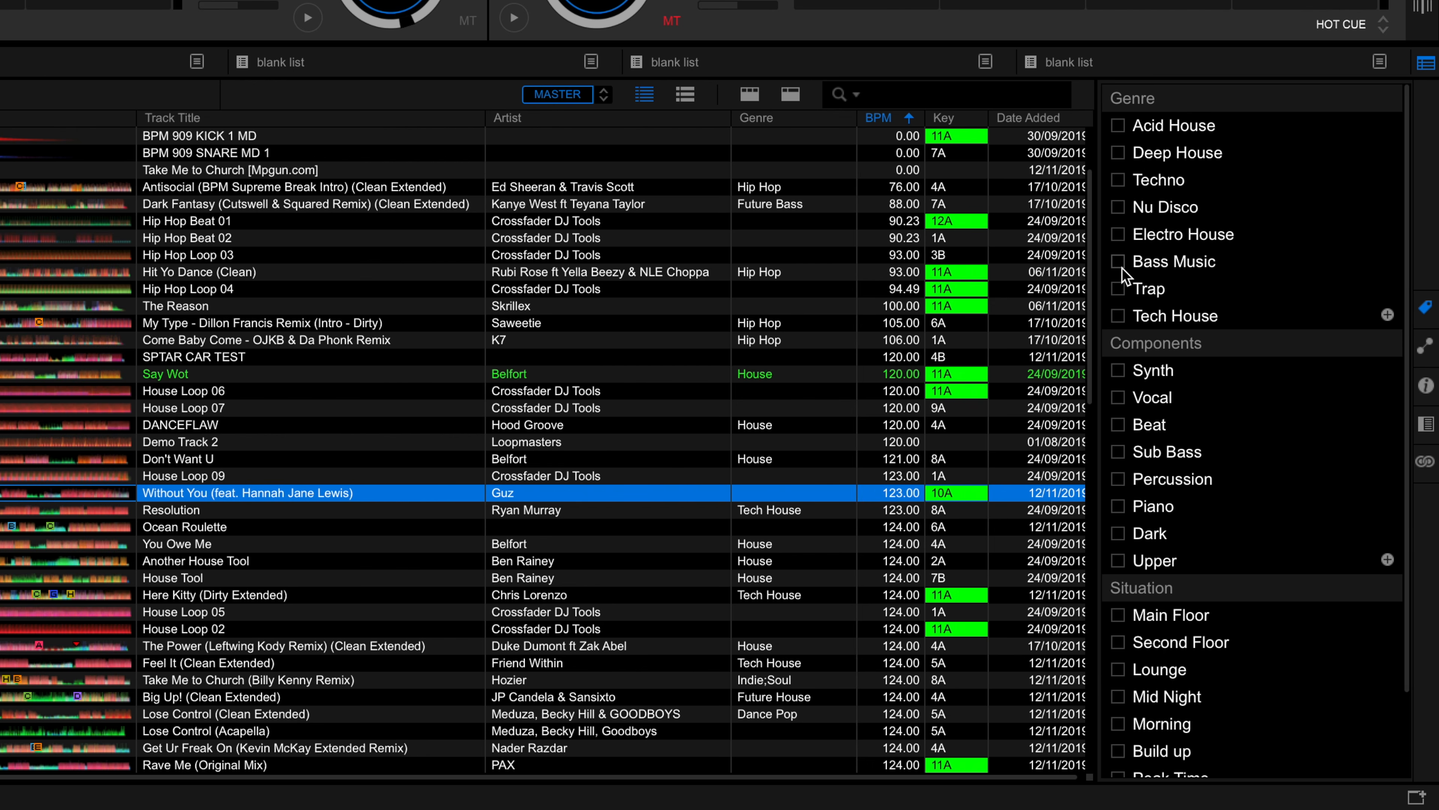
Look over the My Tag categories and add the tags EDM and Hip Hop to the Genre category
scroll(1192, 476, "down", 3)
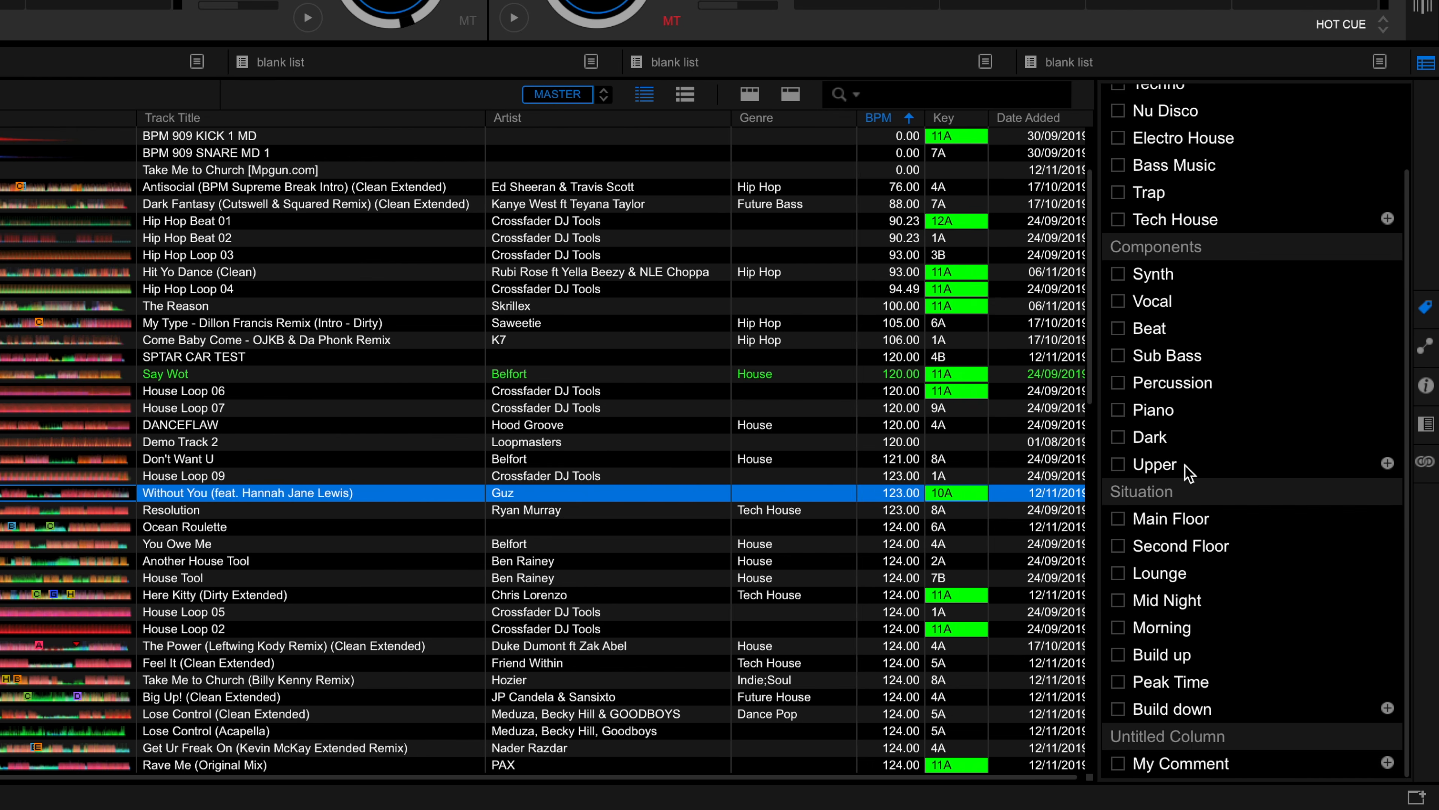
scroll(1187, 473, "up", 3)
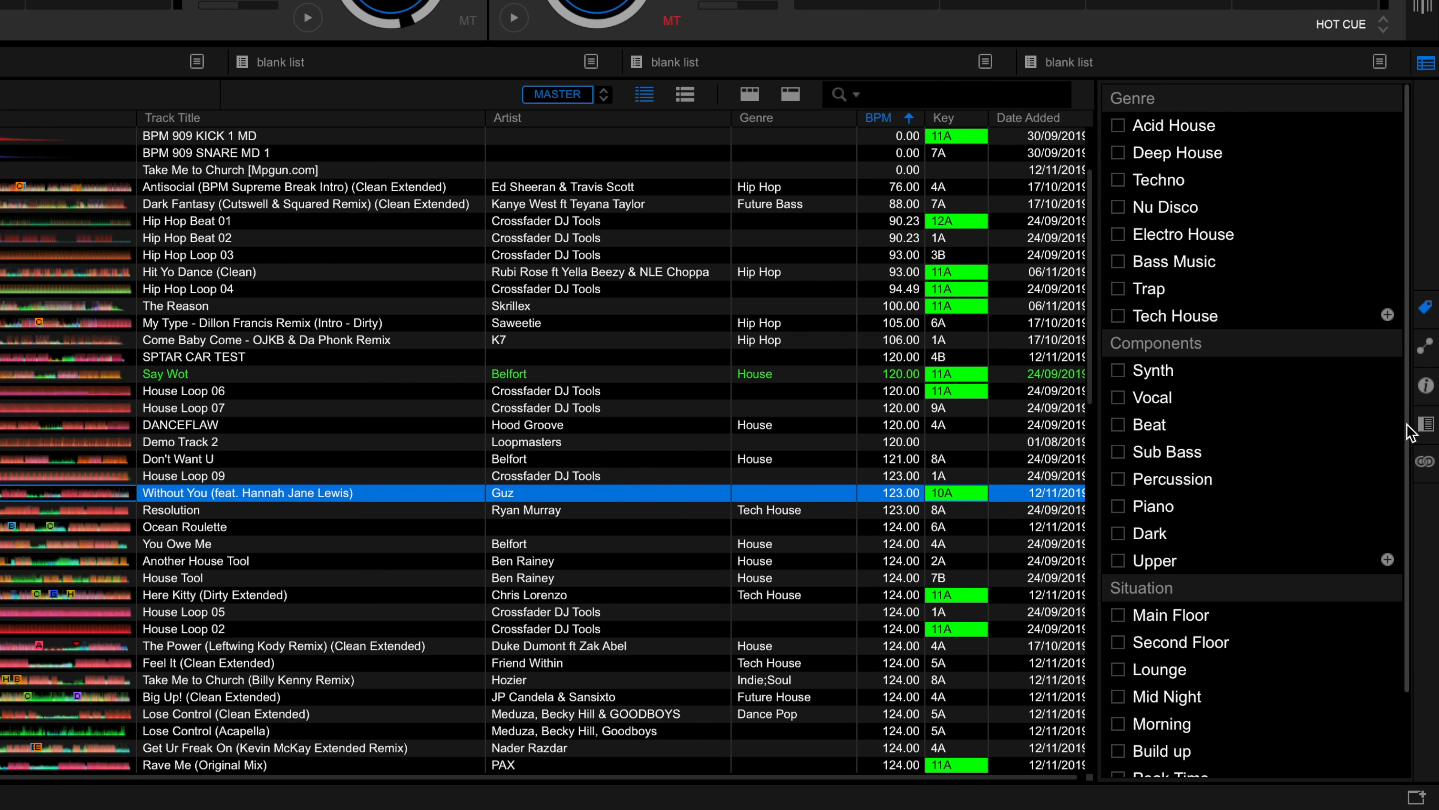
left_click(1387, 315)
type("EDM")
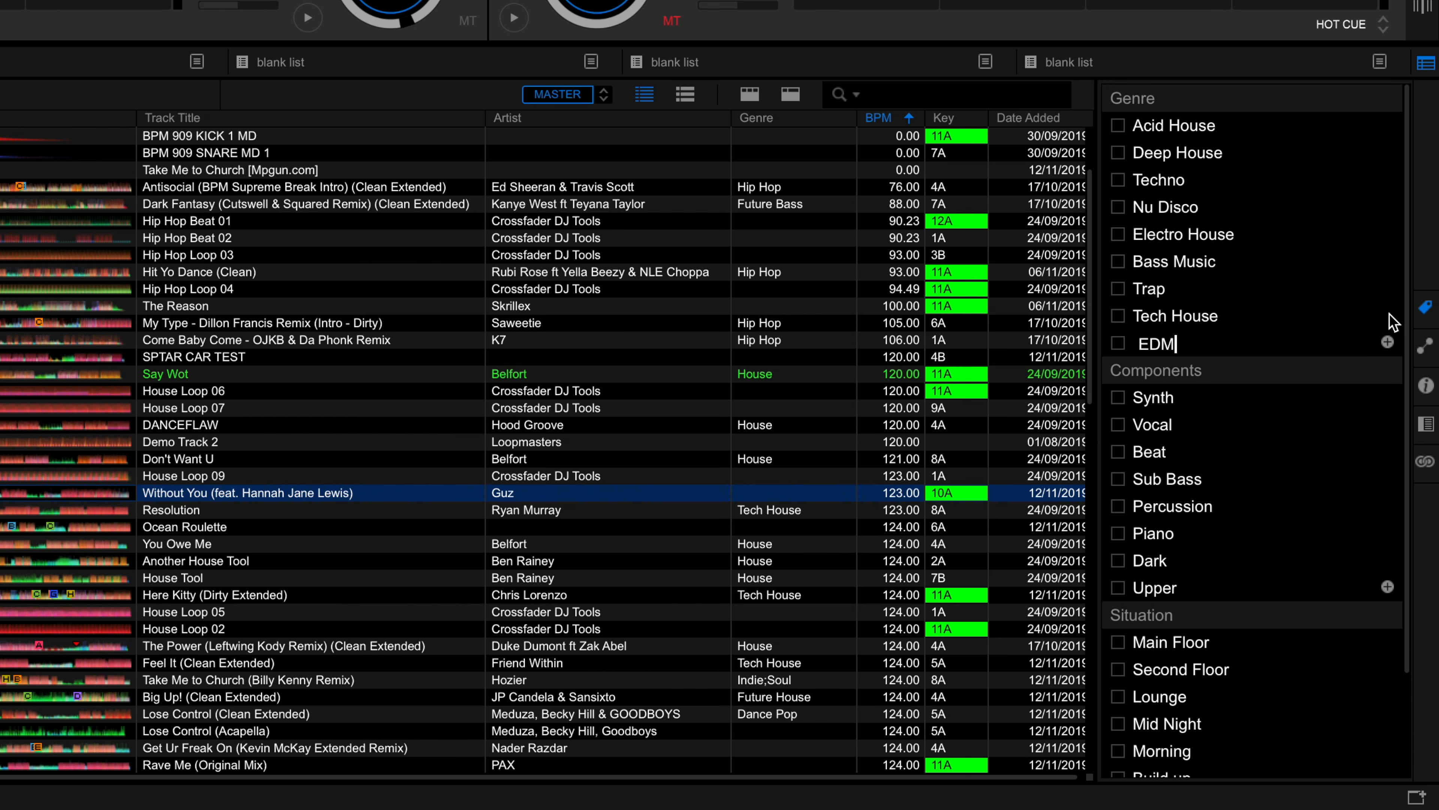
key("Return")
left_click(1387, 343)
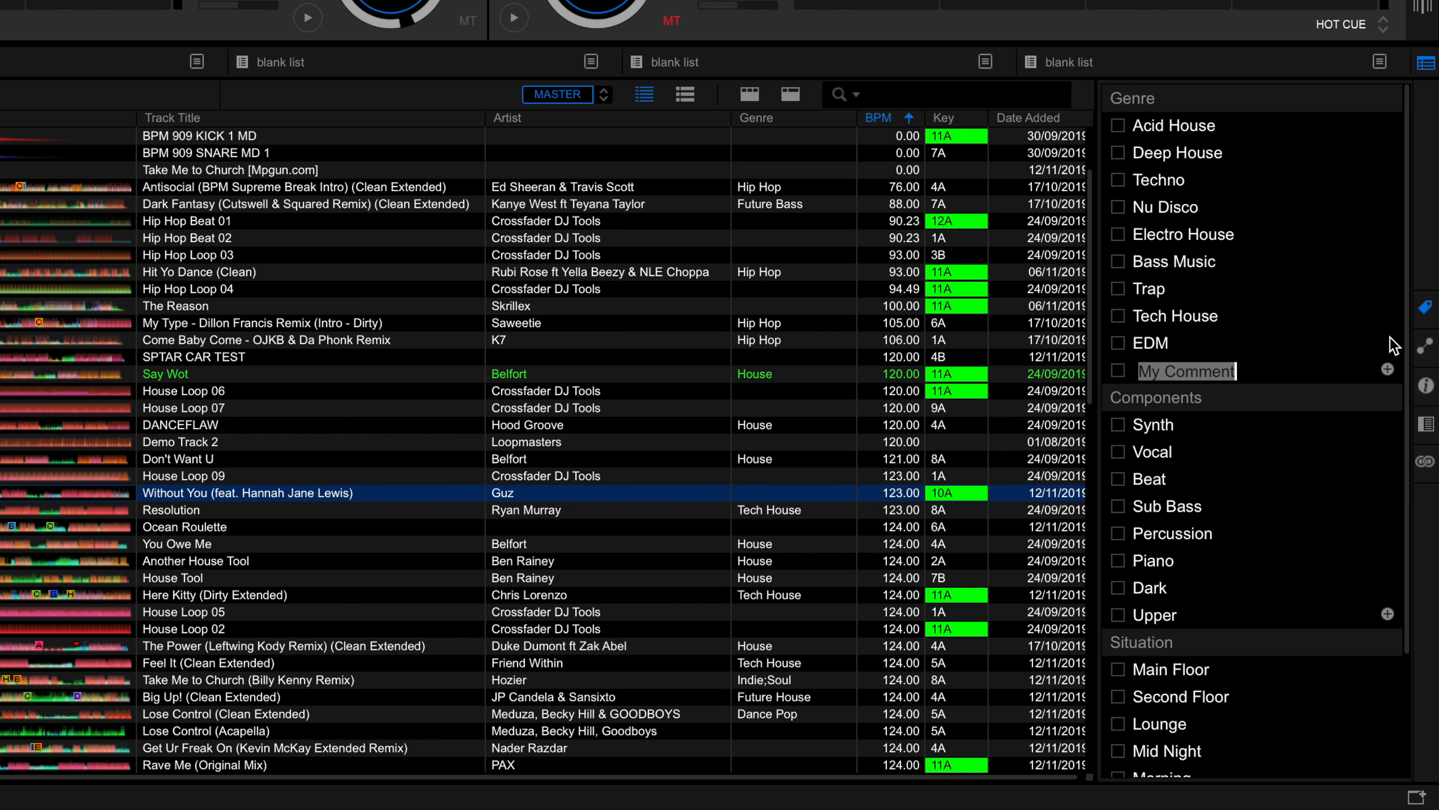
type("Hip Hop")
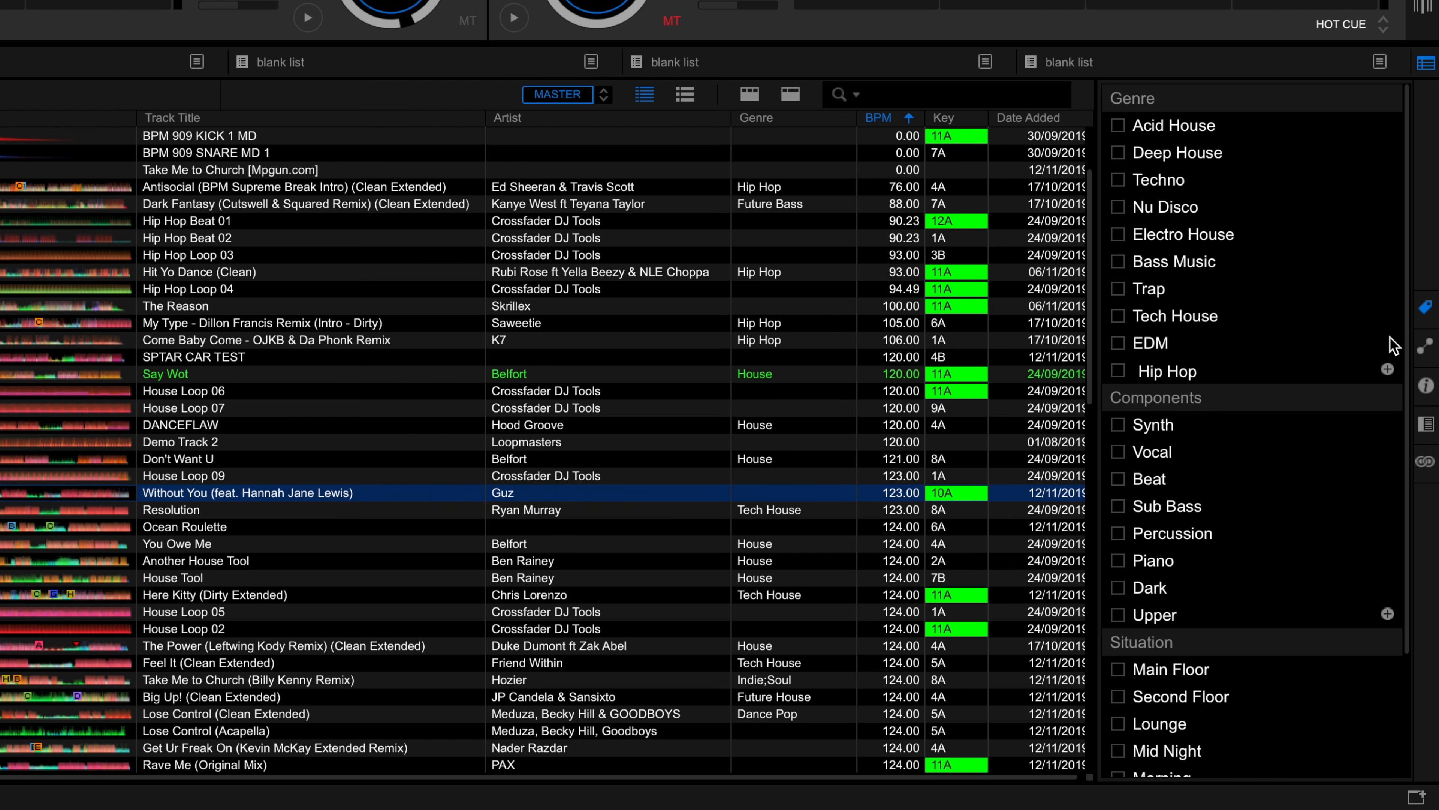
key("Return")
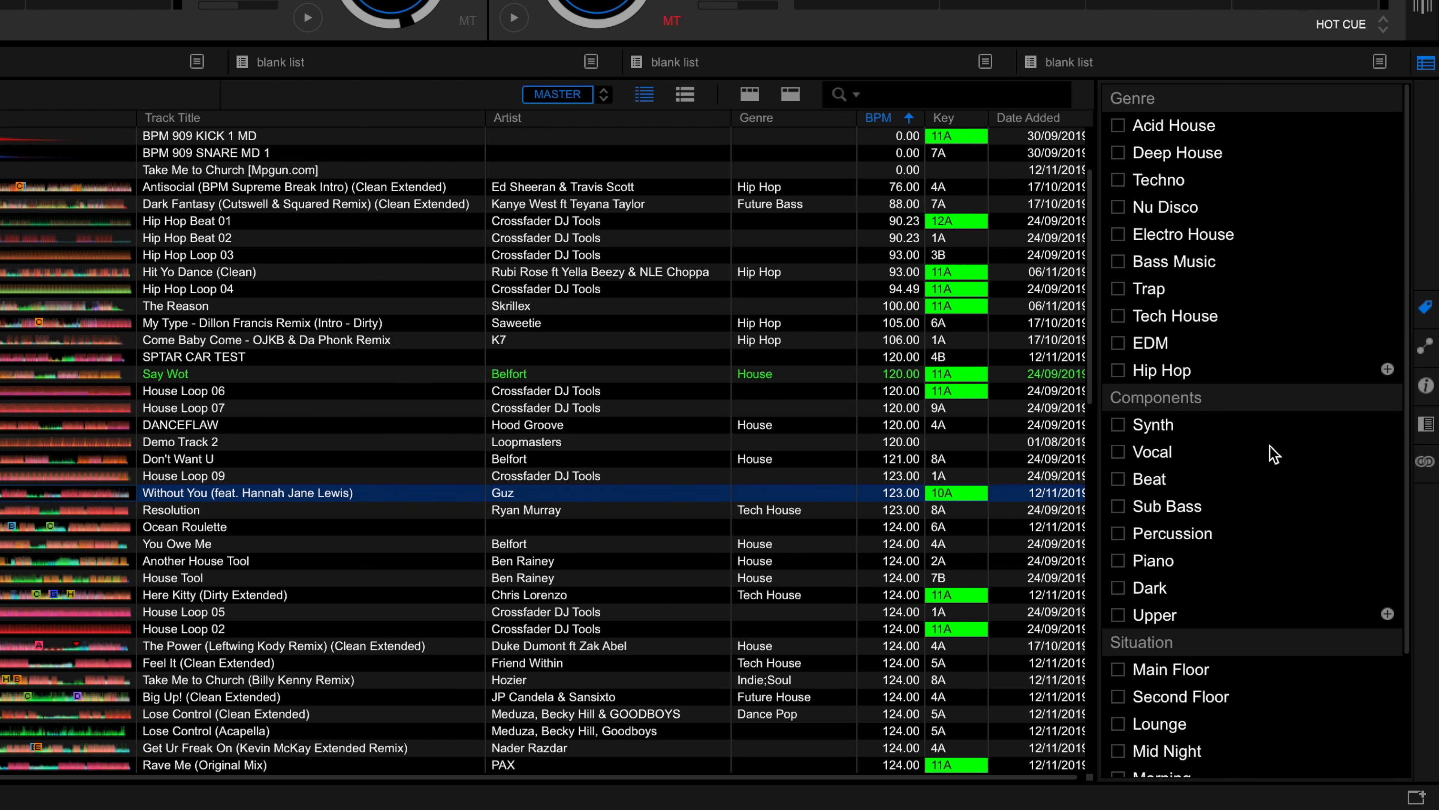
Add a tag named Banger! to the Untitled Column category
scroll(1272, 454, "down", 5)
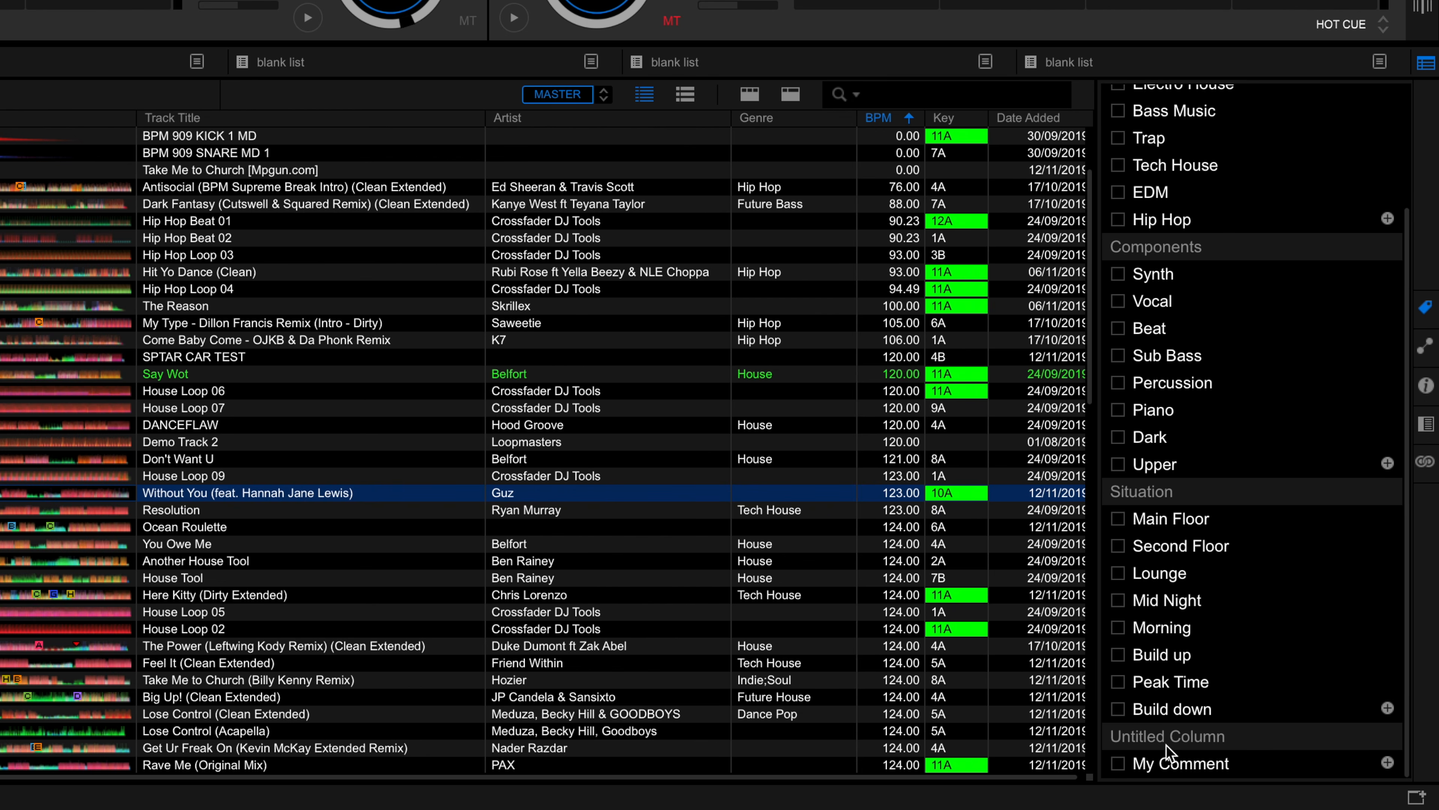
left_click(1388, 762)
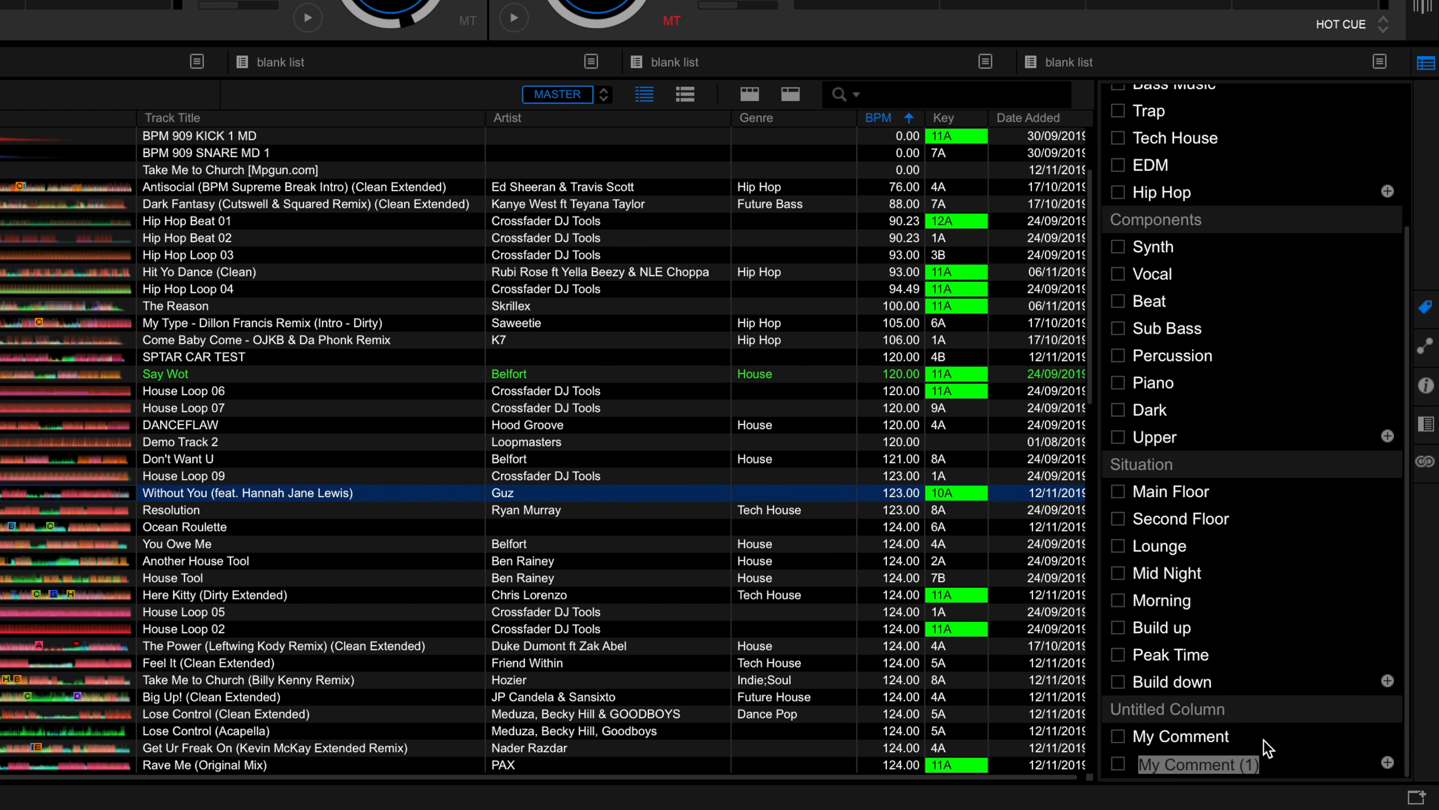
type("Bnger")
key("BackSpace")
key("BackSpace")
key("BackSpace")
key("BackSpace")
type("anger!")
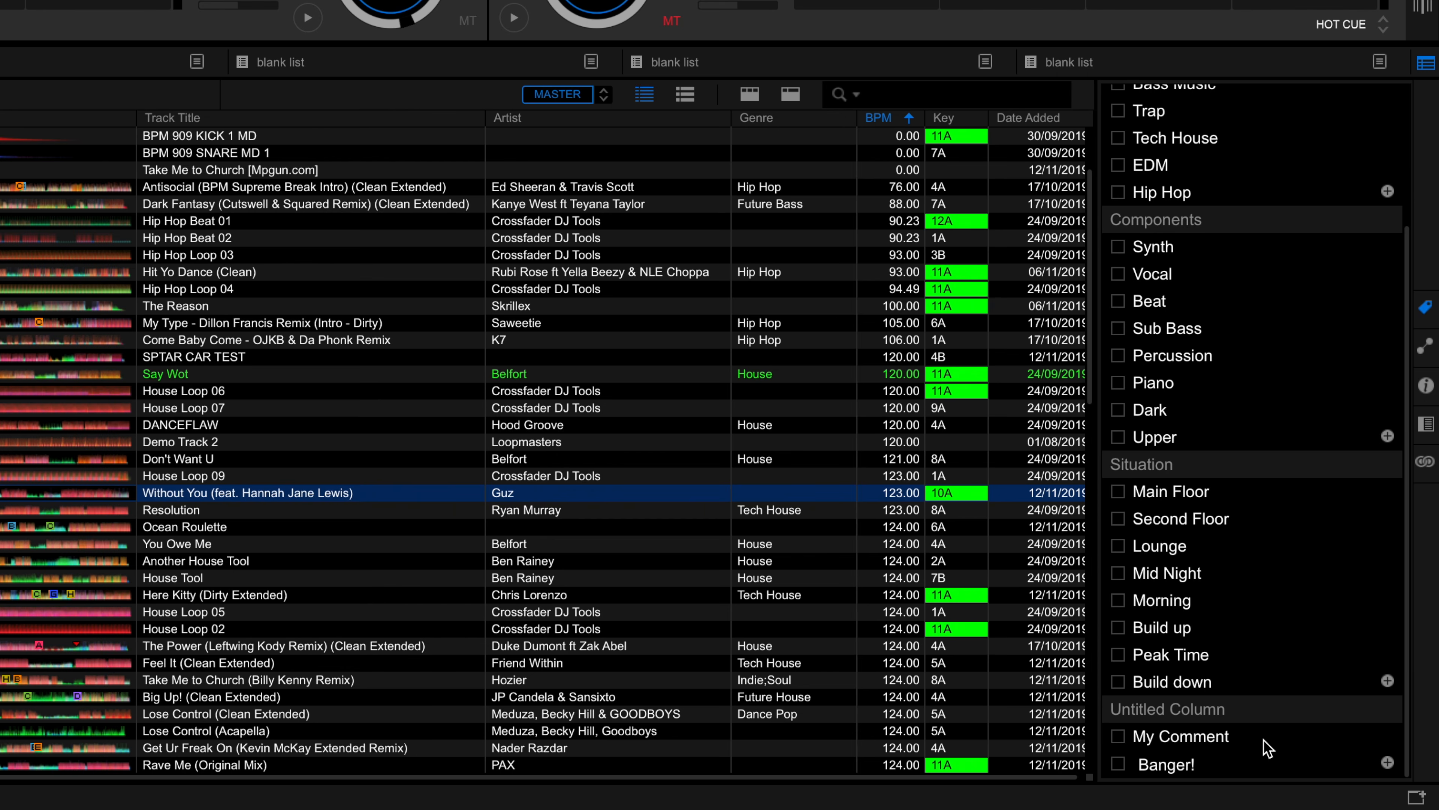
key("Return")
Select all tracks in the House Music playlist and tag them as Deep House
scroll(1212, 466, "up", 3)
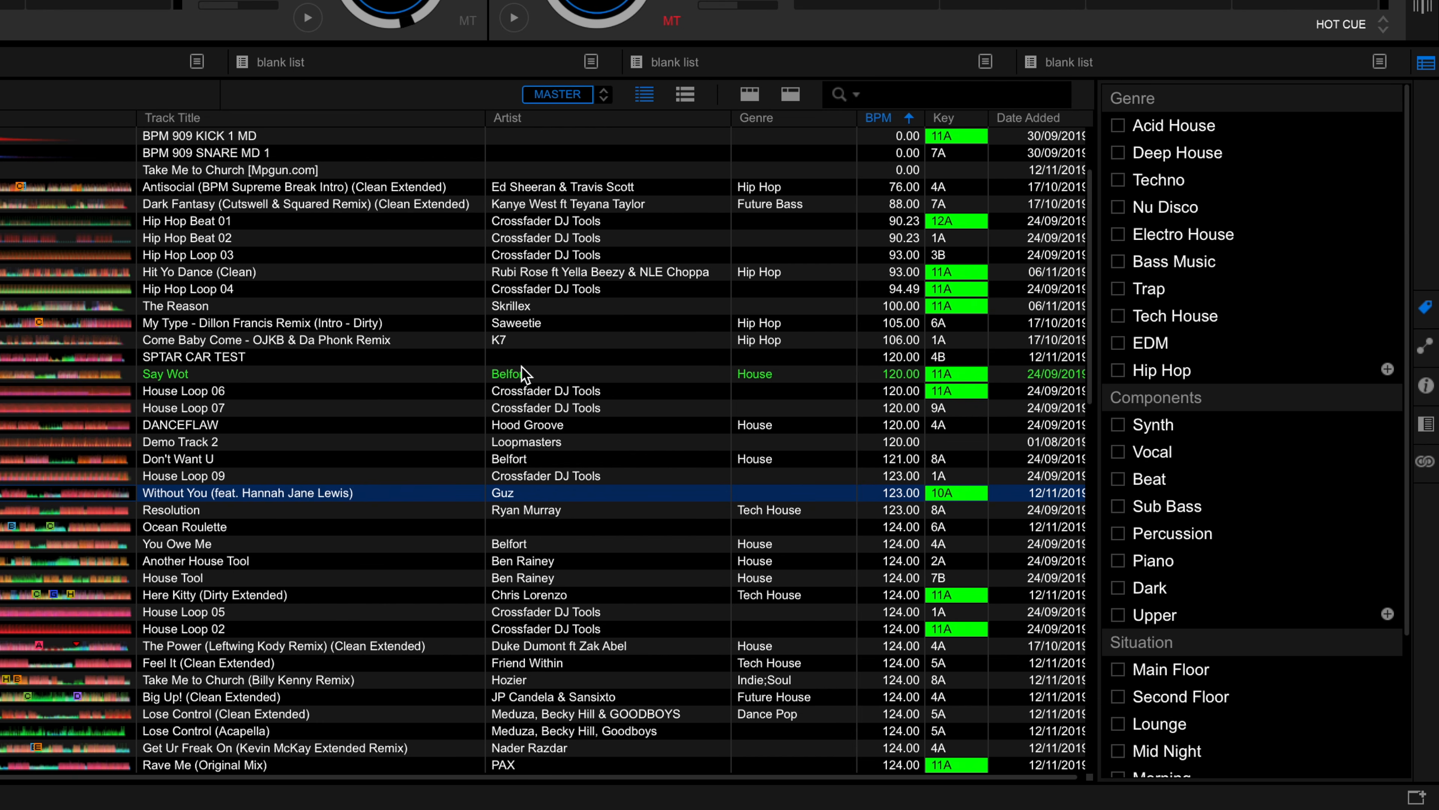
left_click(179, 477)
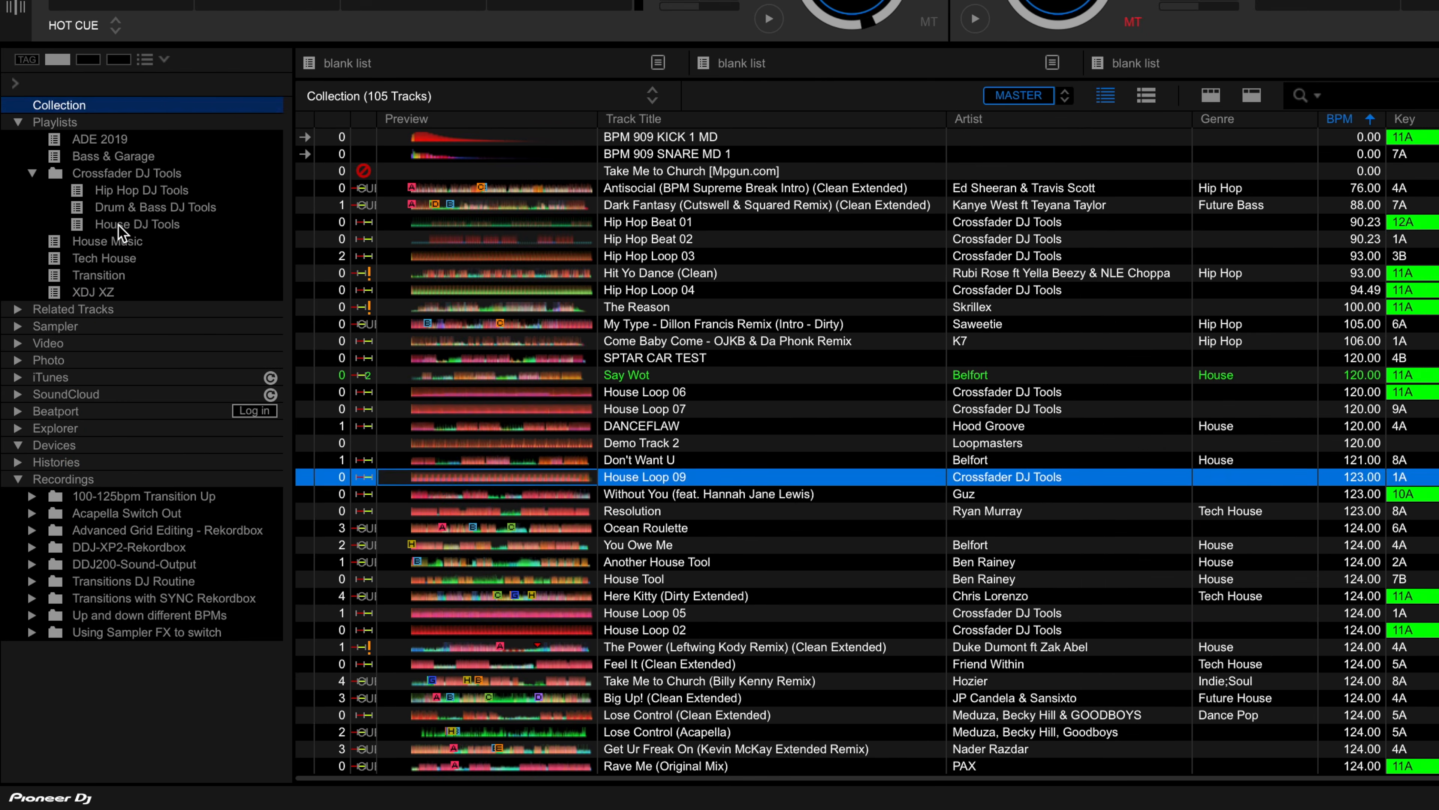
left_click(118, 225)
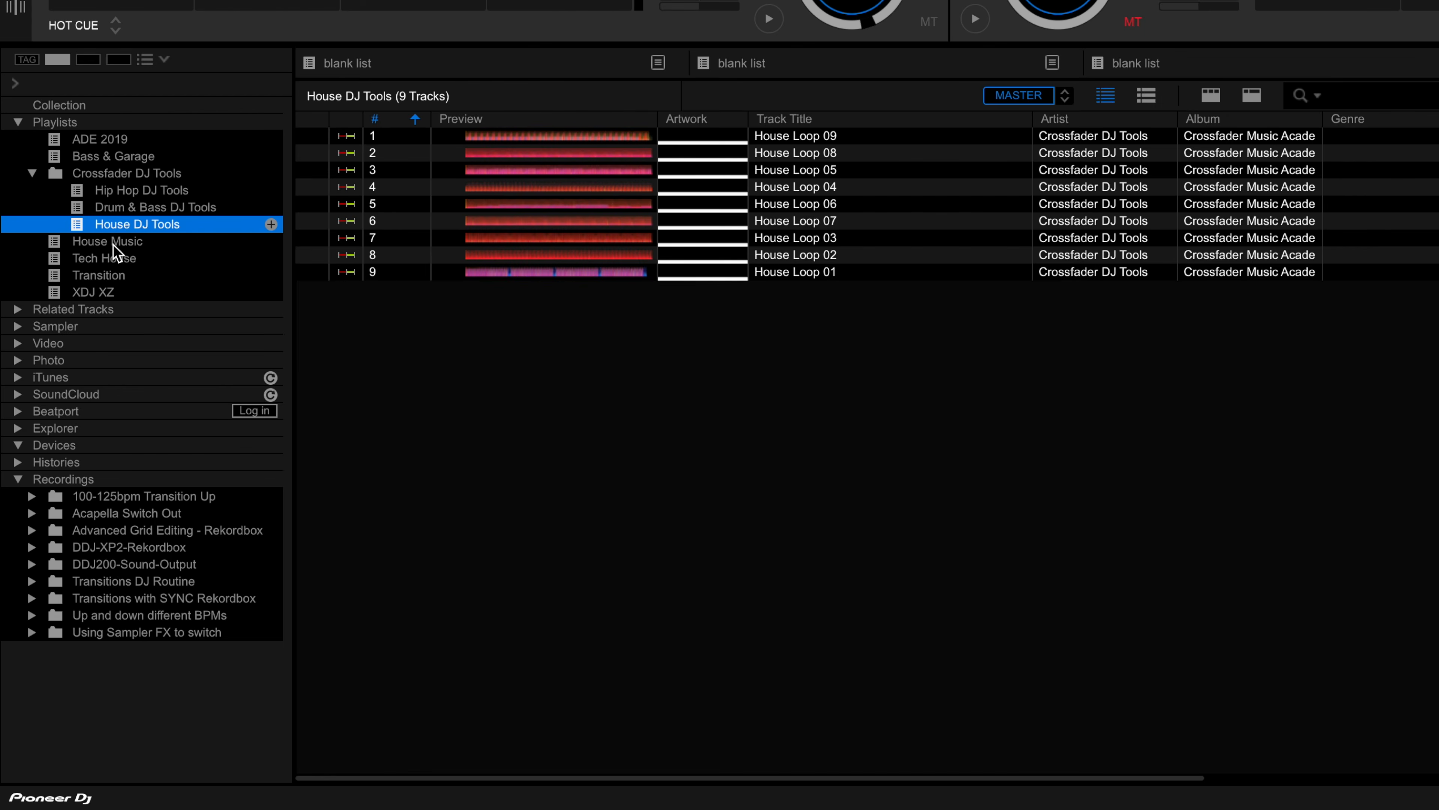
left_click(113, 242)
left_click(823, 258)
key("ctrl+a")
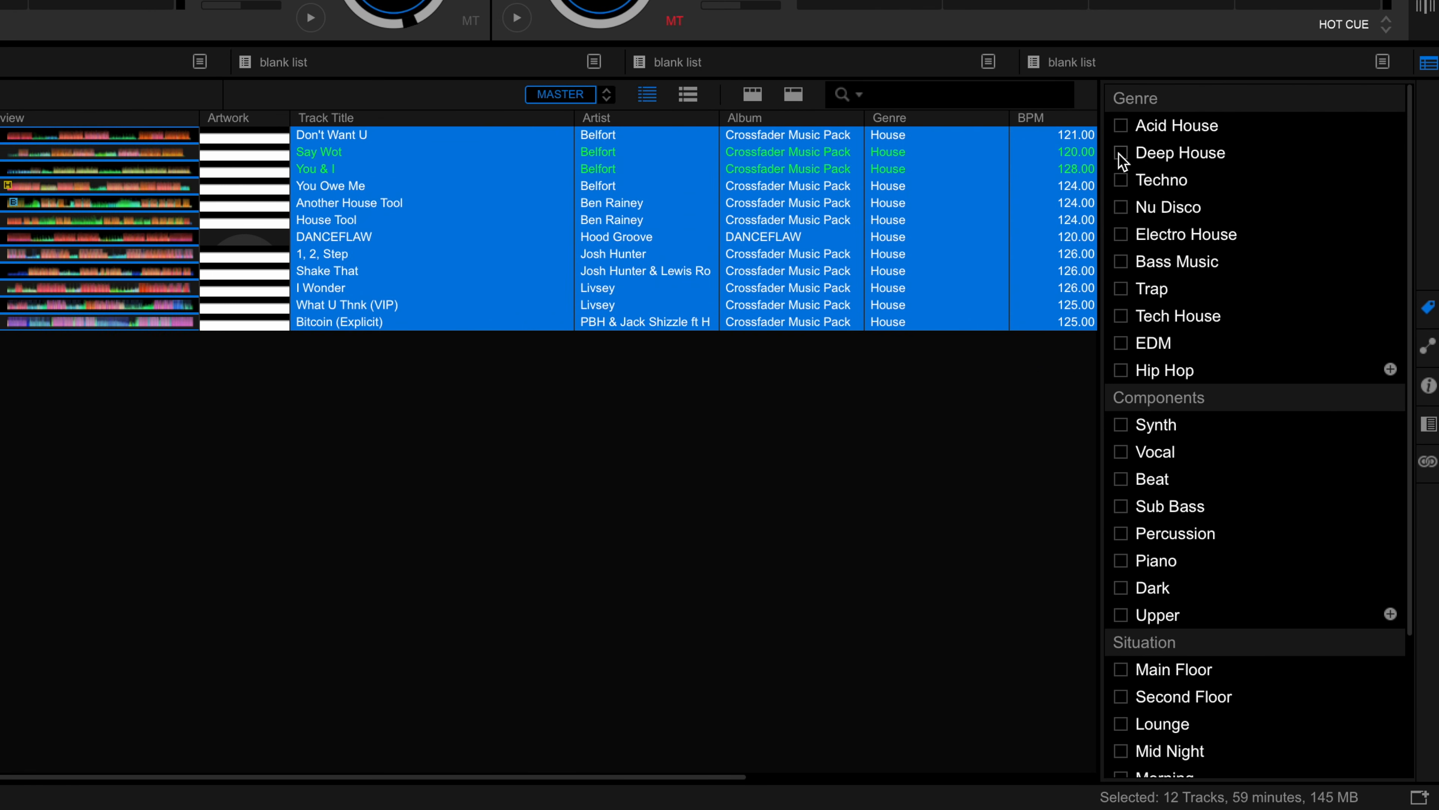
left_click(1121, 152)
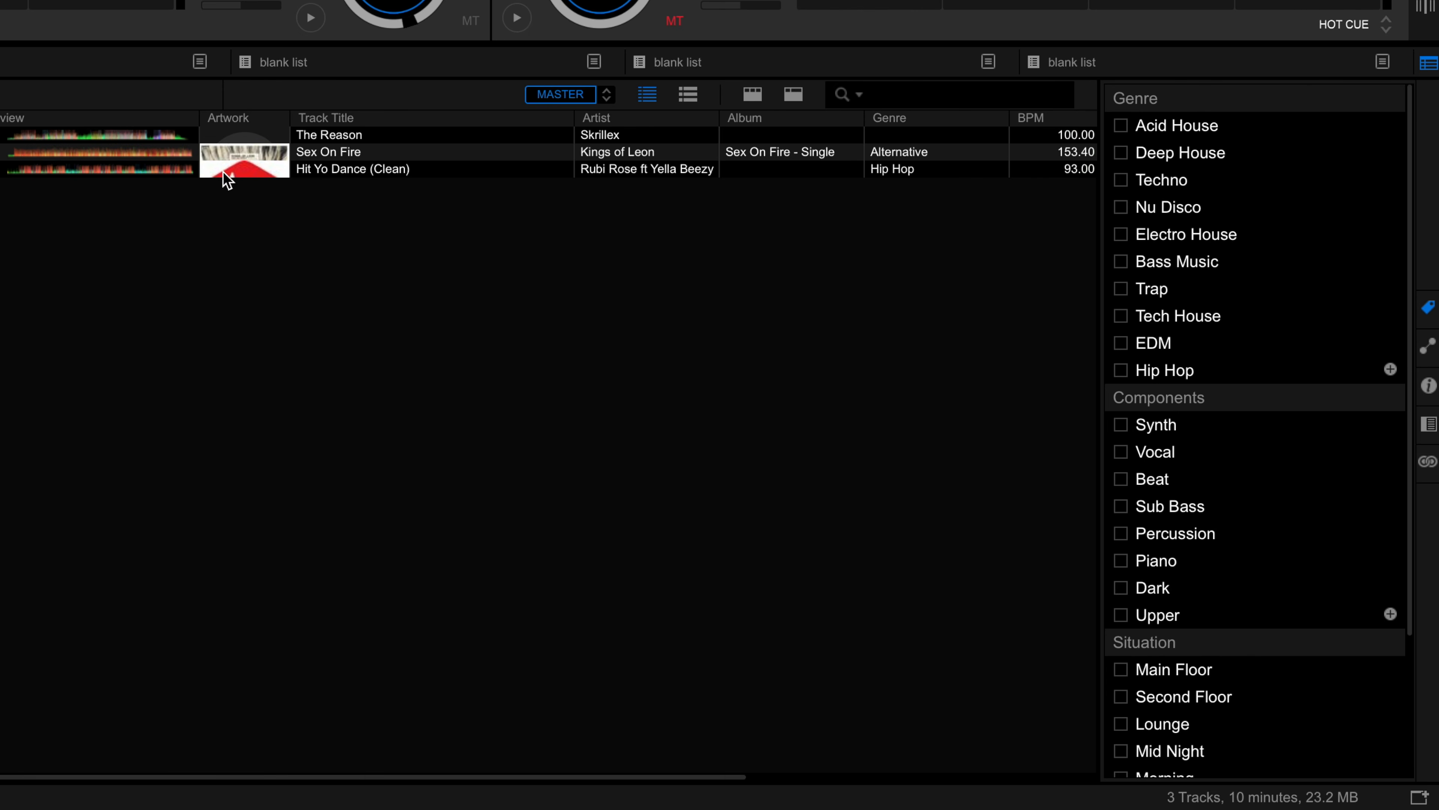
Select Sex On Fire in the Transition playlist and add an Indie tag to the Genre category
left_click(317, 152)
left_click(1391, 369)
type("Indie")
key("Return")
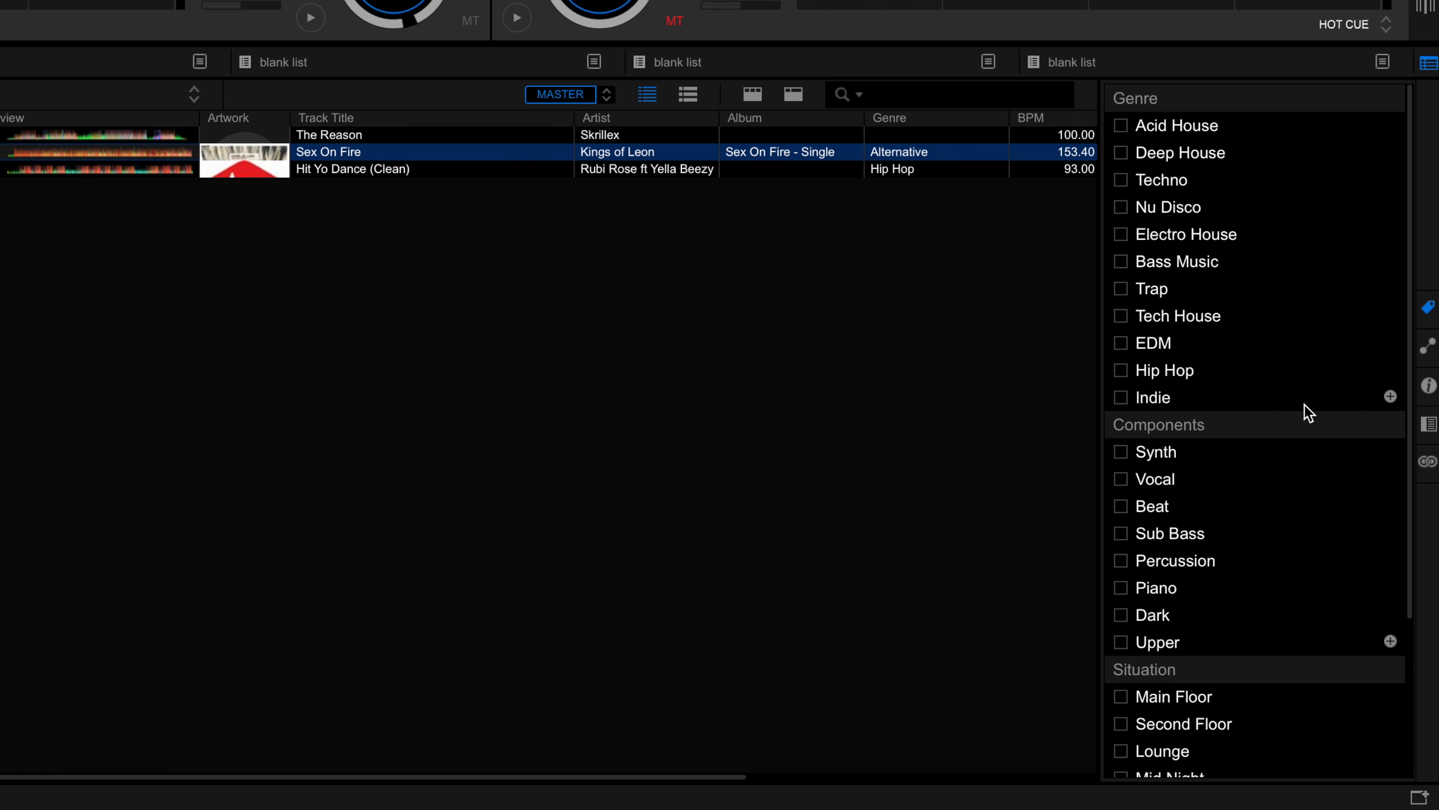
Tag the track Hit Yo Dance (Clean) as Hip Hop, Main Floor and Mid Night
left_click(338, 171)
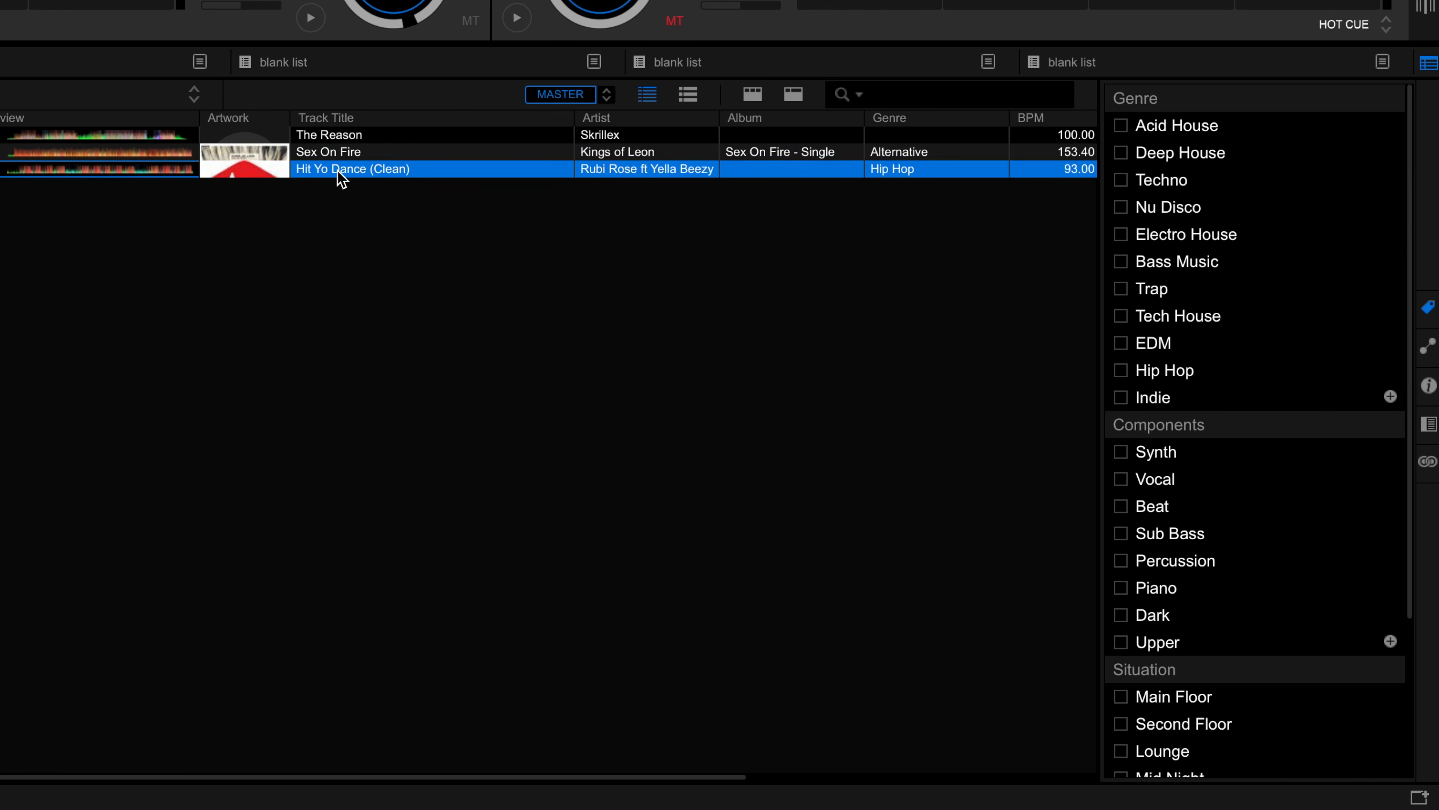
left_click(1120, 372)
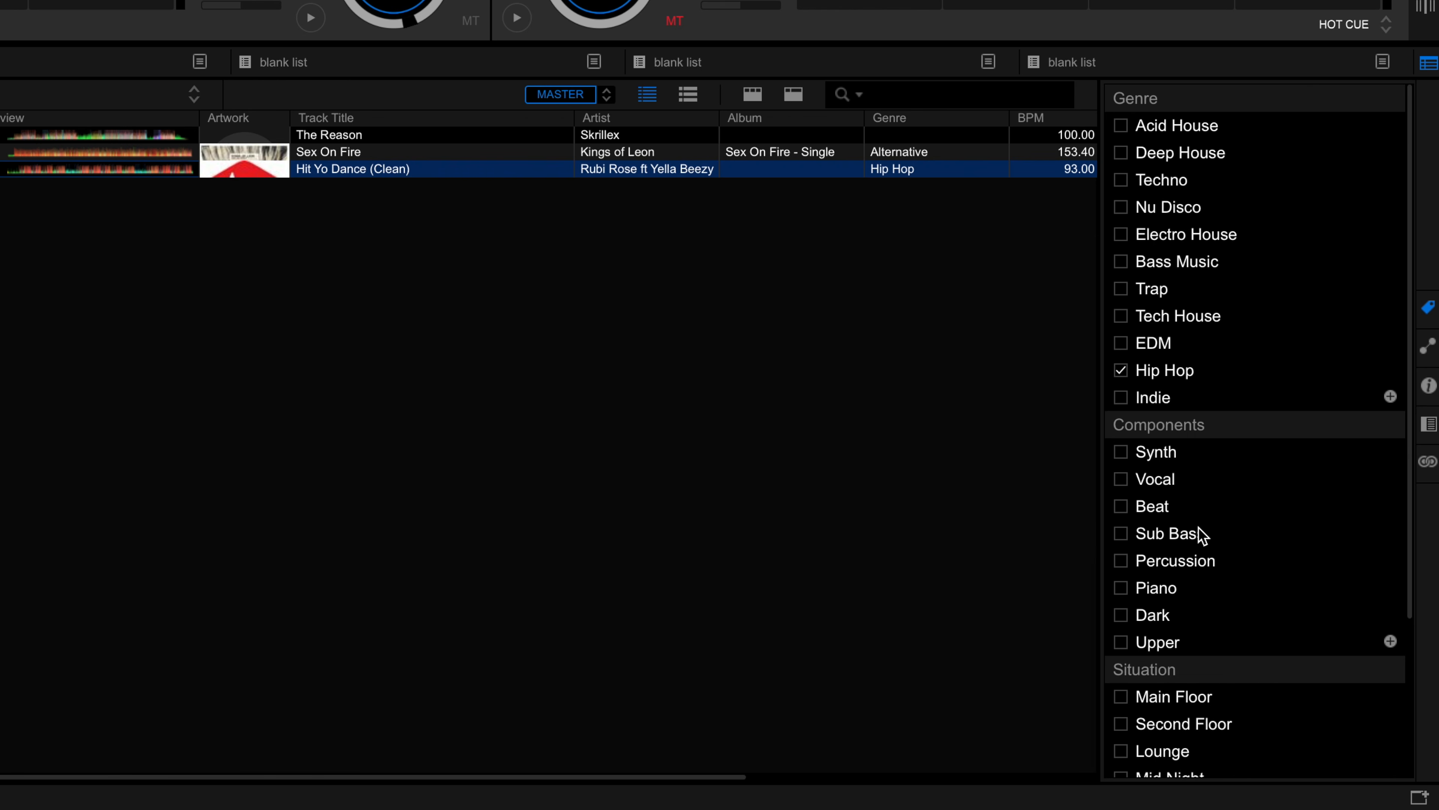
scroll(1200, 535, "down", 3)
left_click(1124, 493)
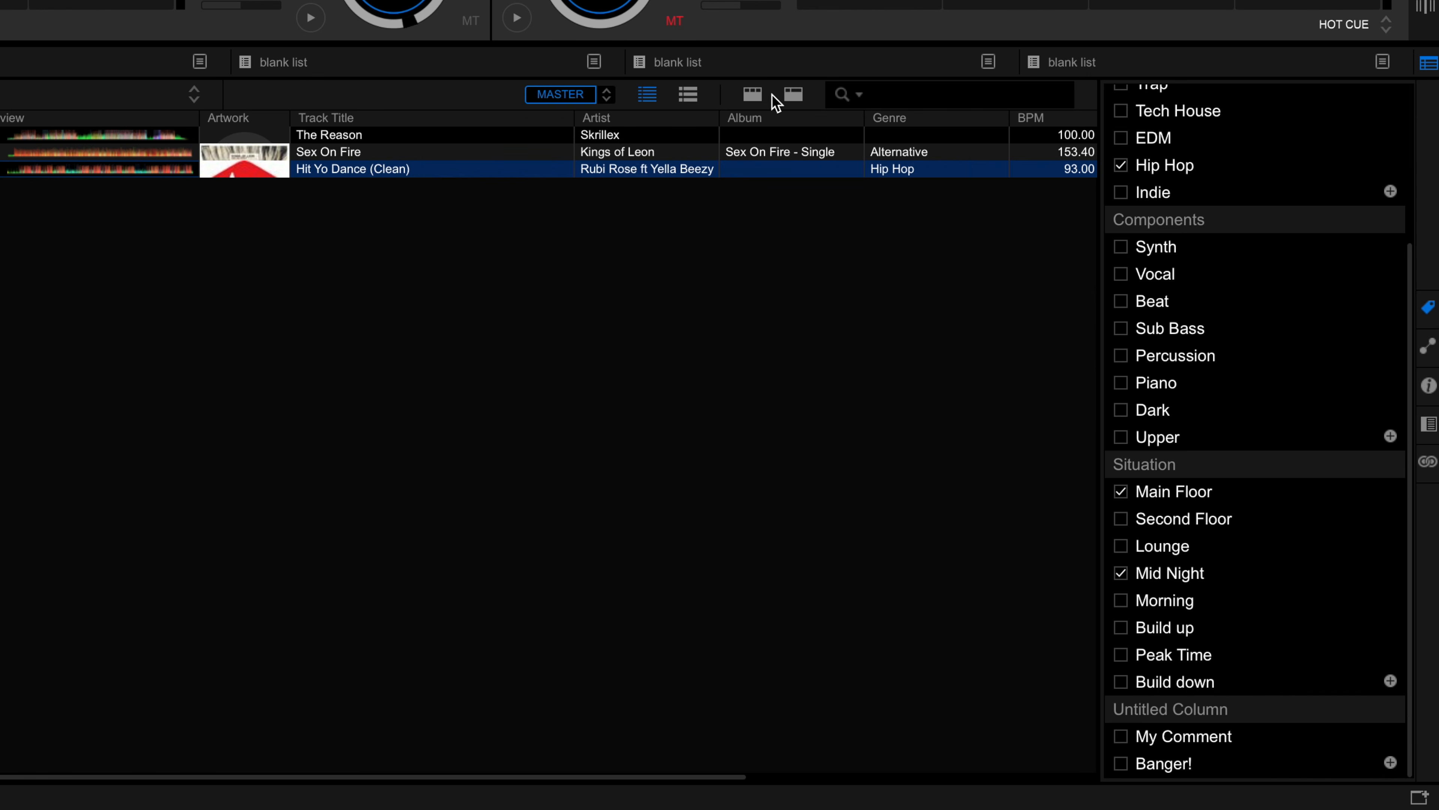
Switch from the Transition playlist to the whole Collection and show the track filter for it
left_click(794, 95)
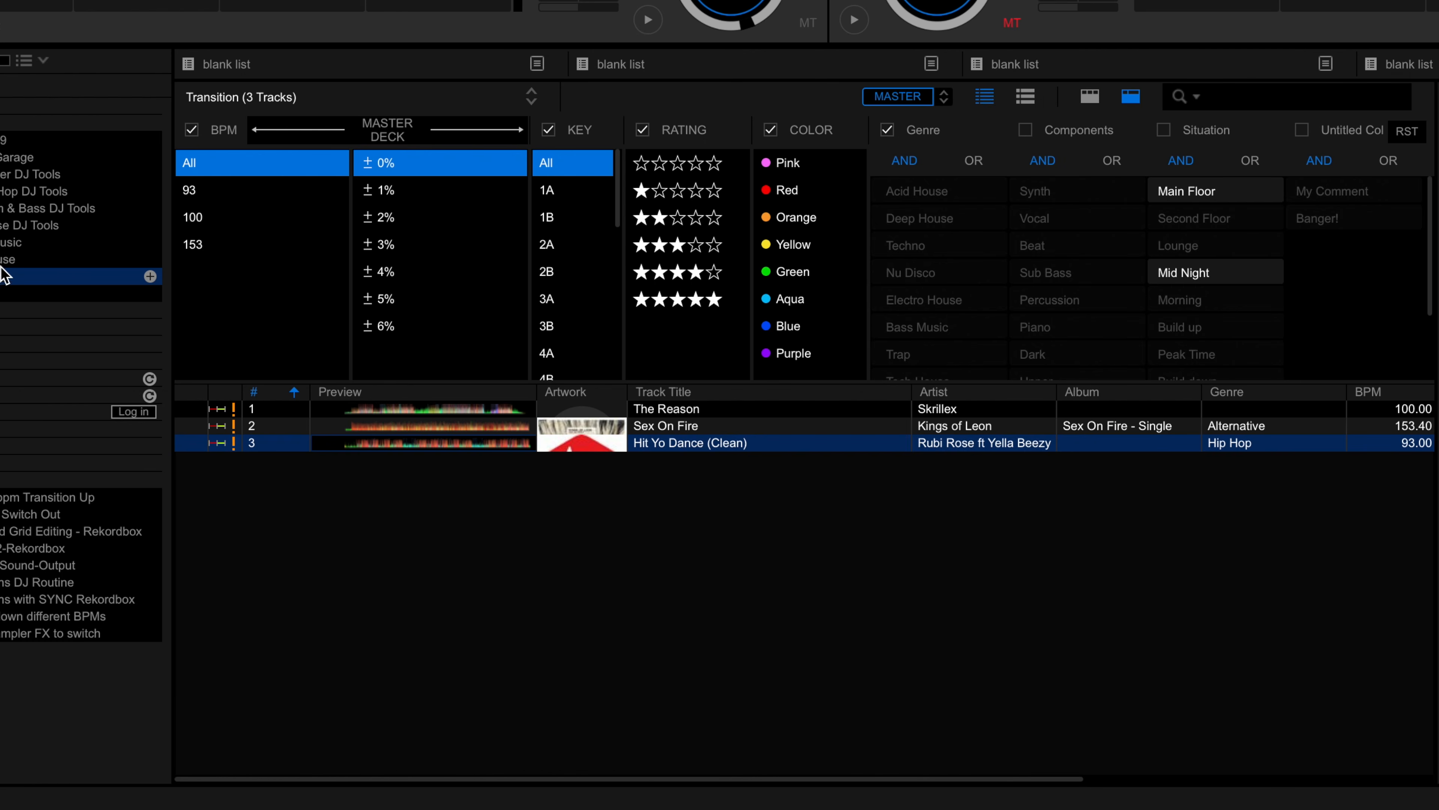
left_click(526, 94)
left_click(447, 121)
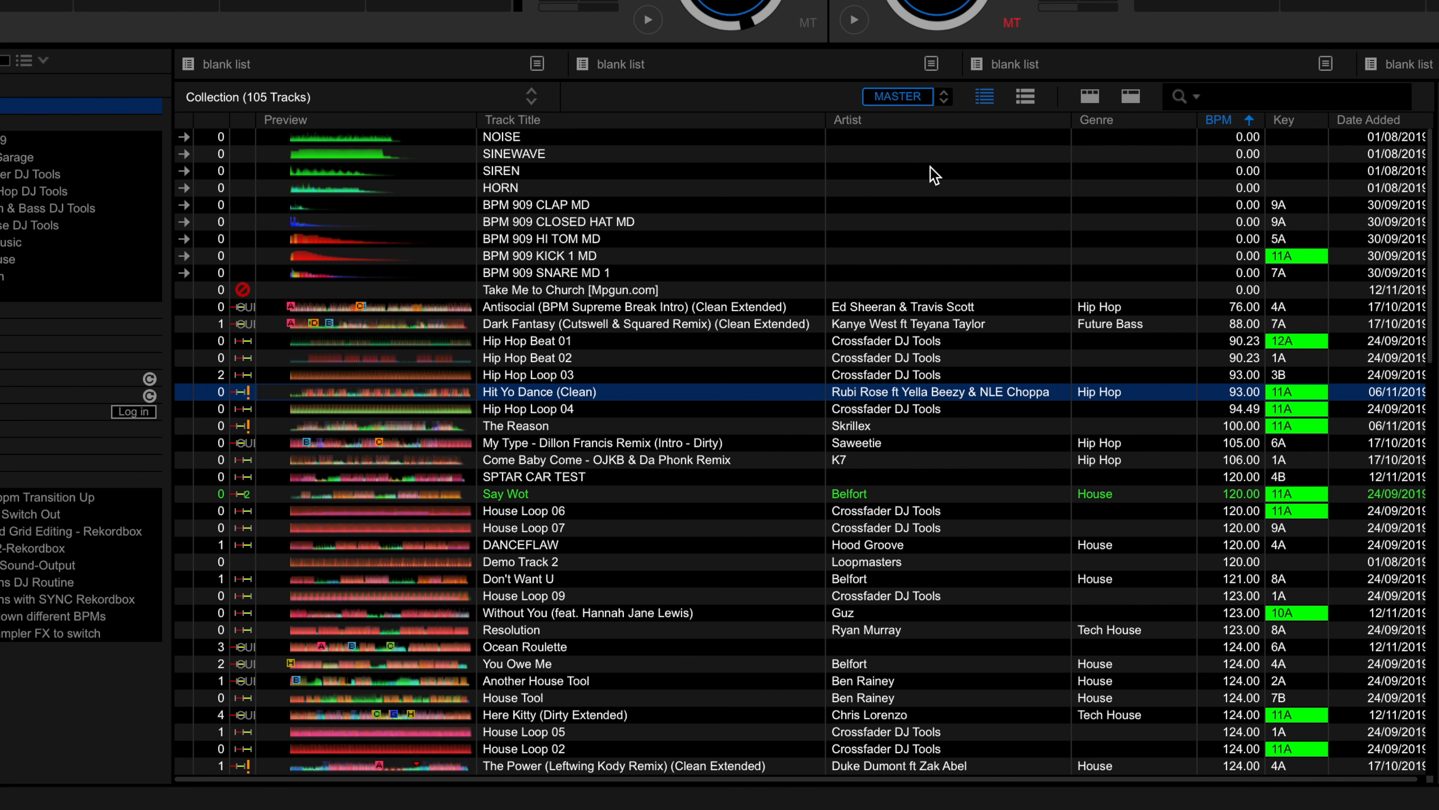
left_click(1132, 96)
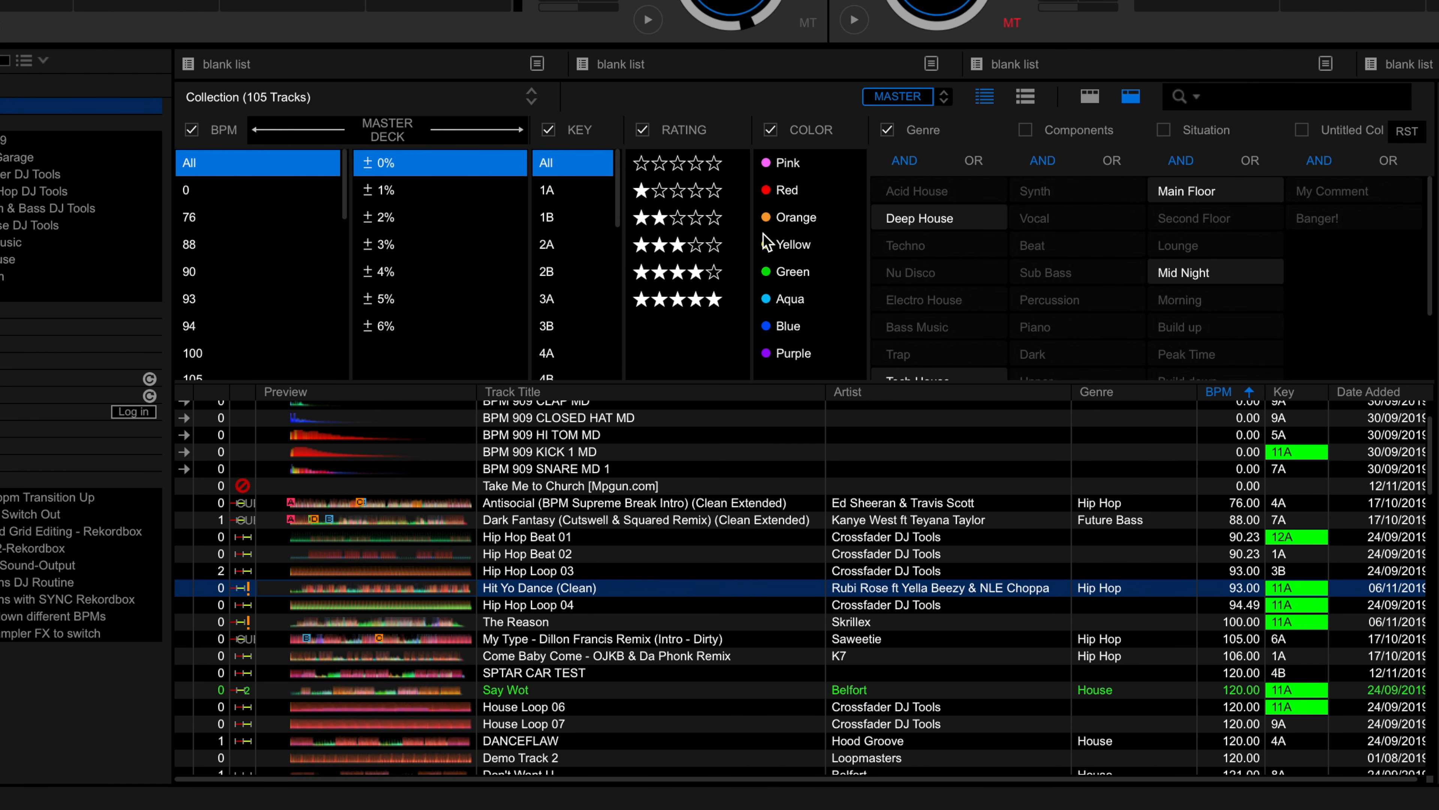
Filter the collection by the Hip Hop tag and by the Tech House tag, clearing each filter again
scroll(964, 243, "down", 2)
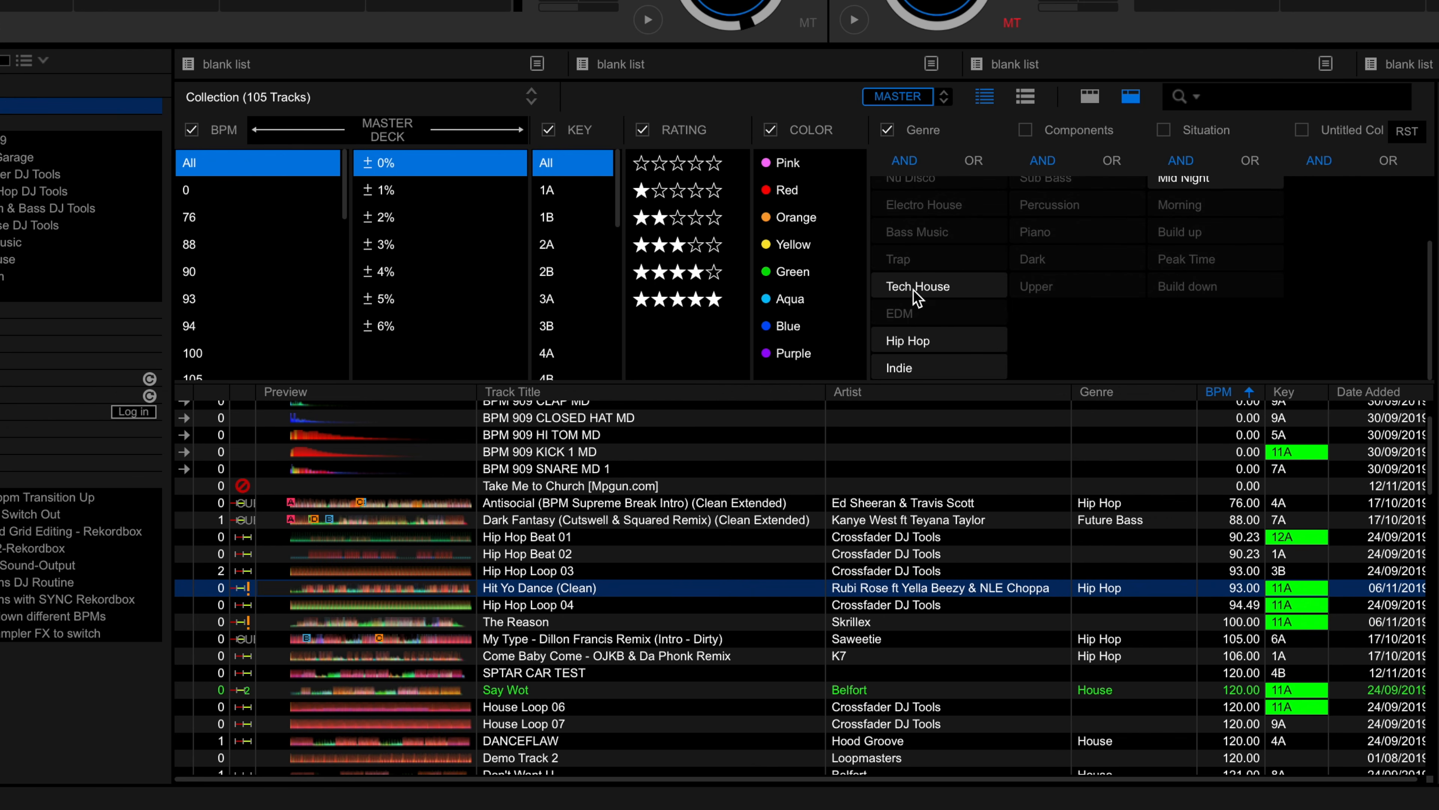
left_click(924, 343)
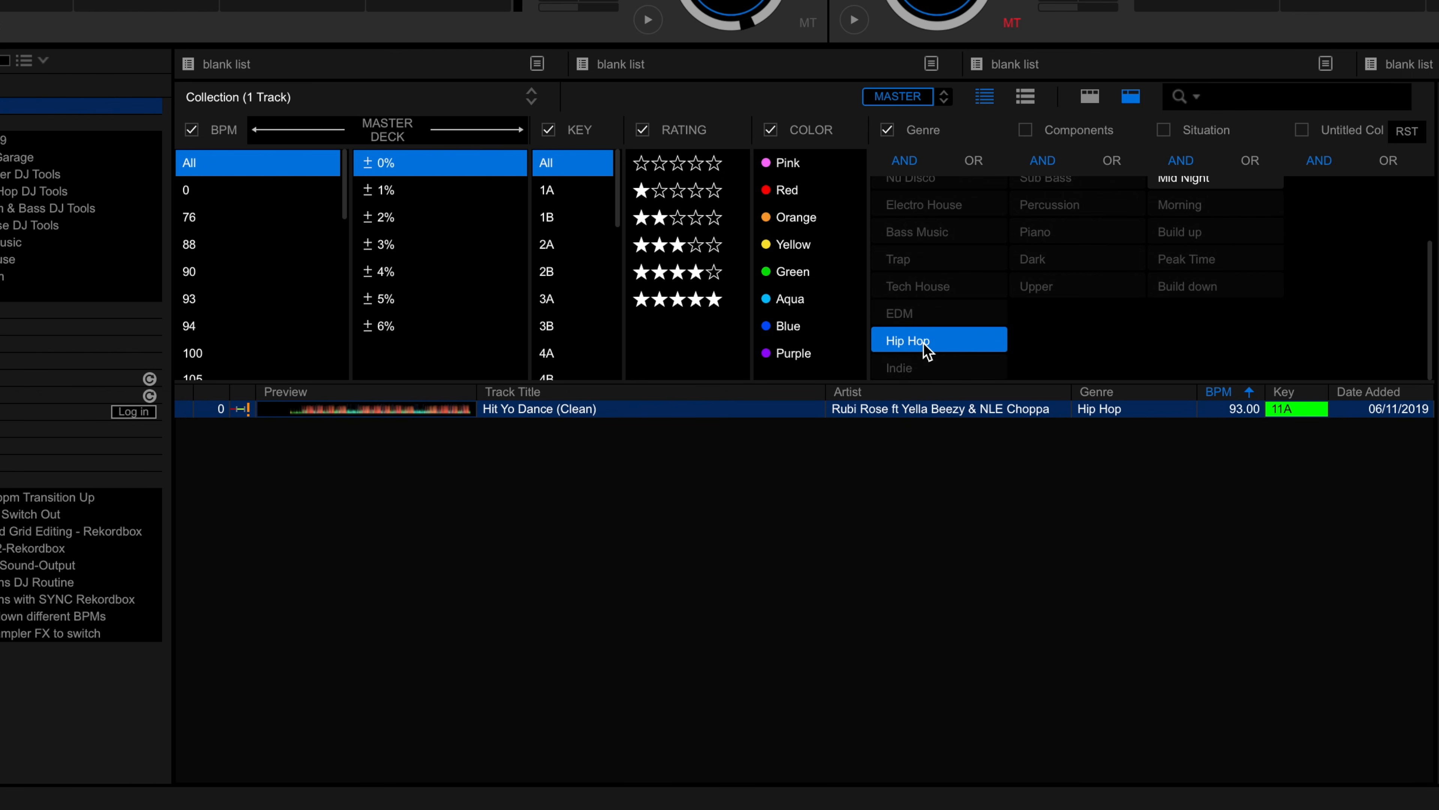
left_click(924, 342)
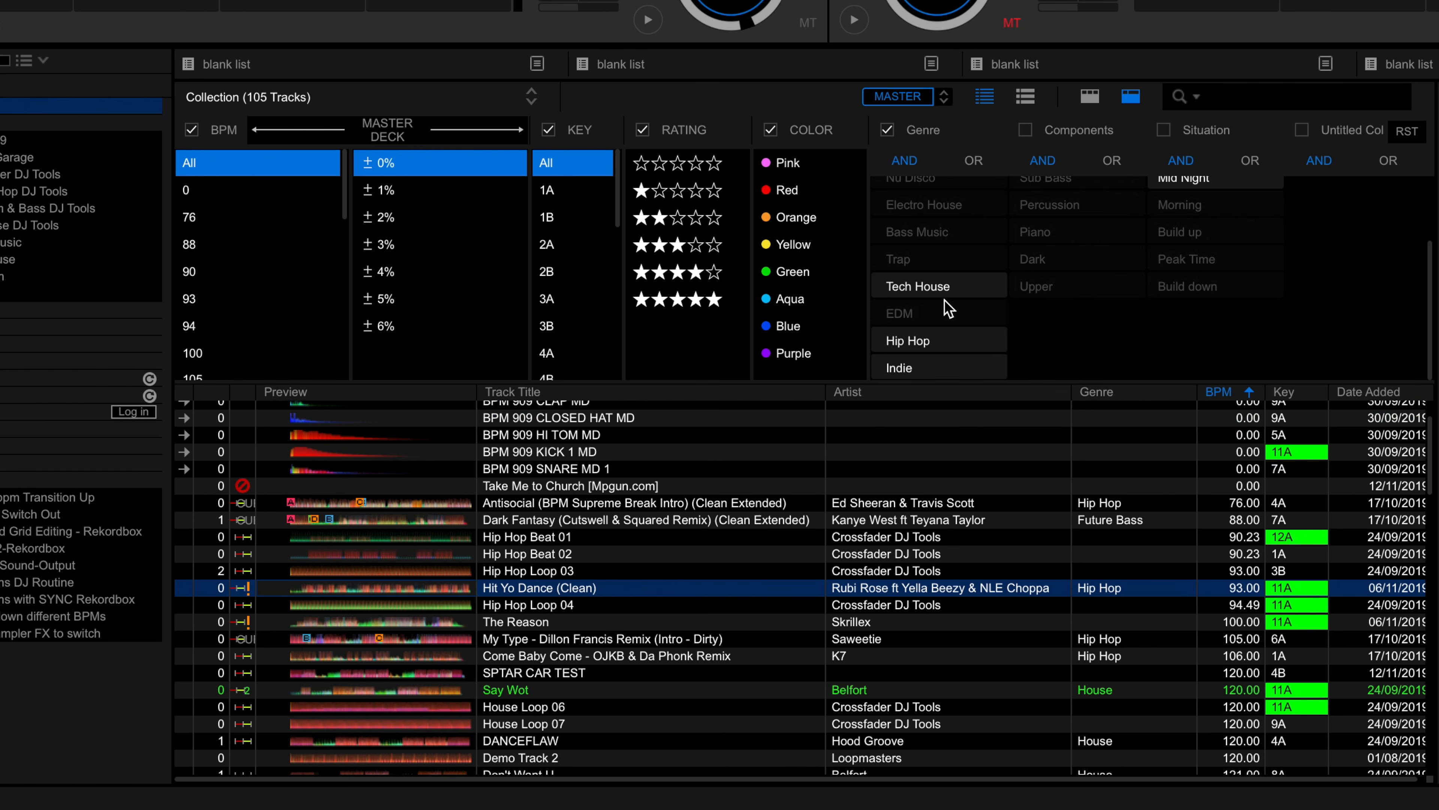
left_click(941, 287)
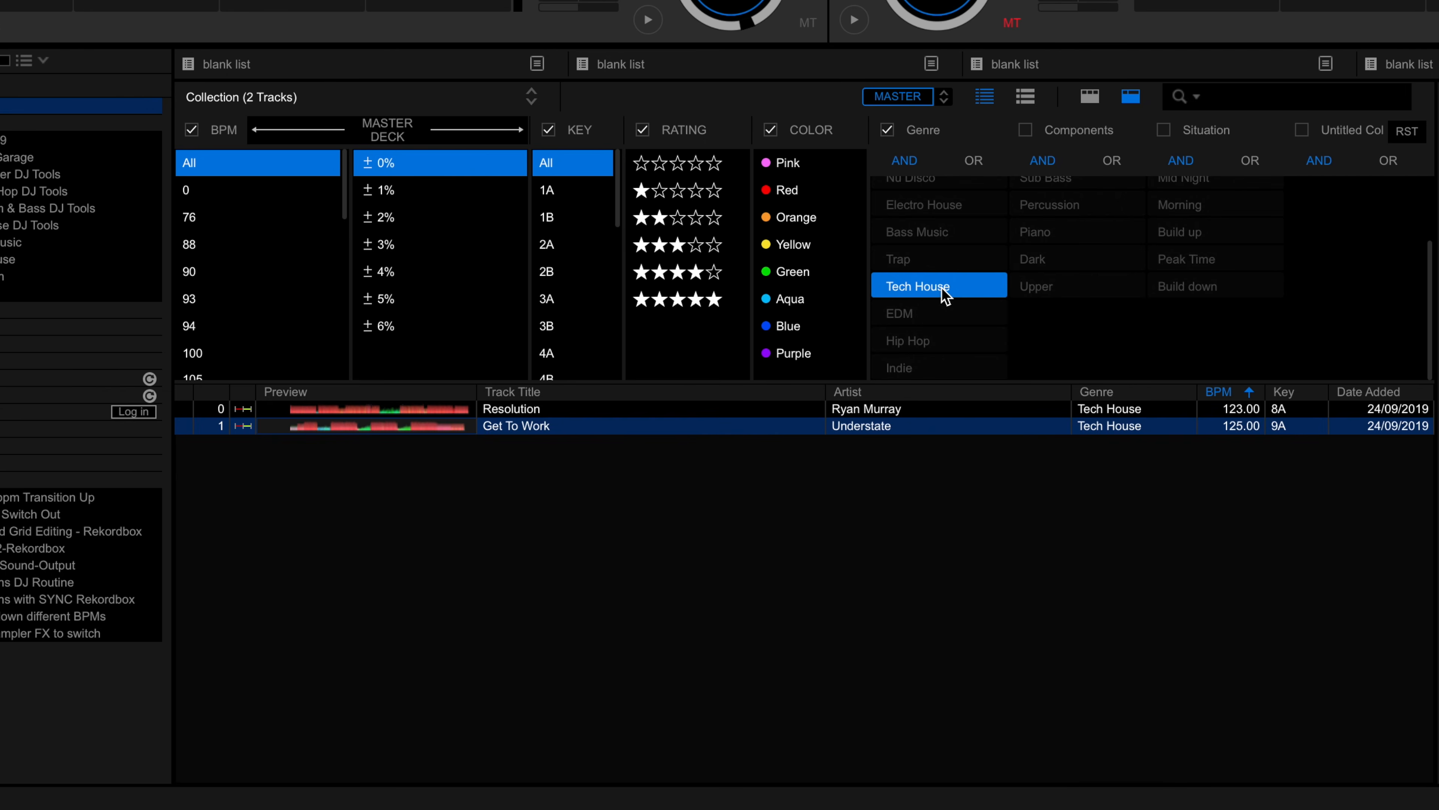
left_click(941, 287)
Filter the collection by the Deep House tag and key 8A, trying keys 7A and 6A first, and select Don't Want U
scroll(941, 286, "up", 3)
left_click(935, 222)
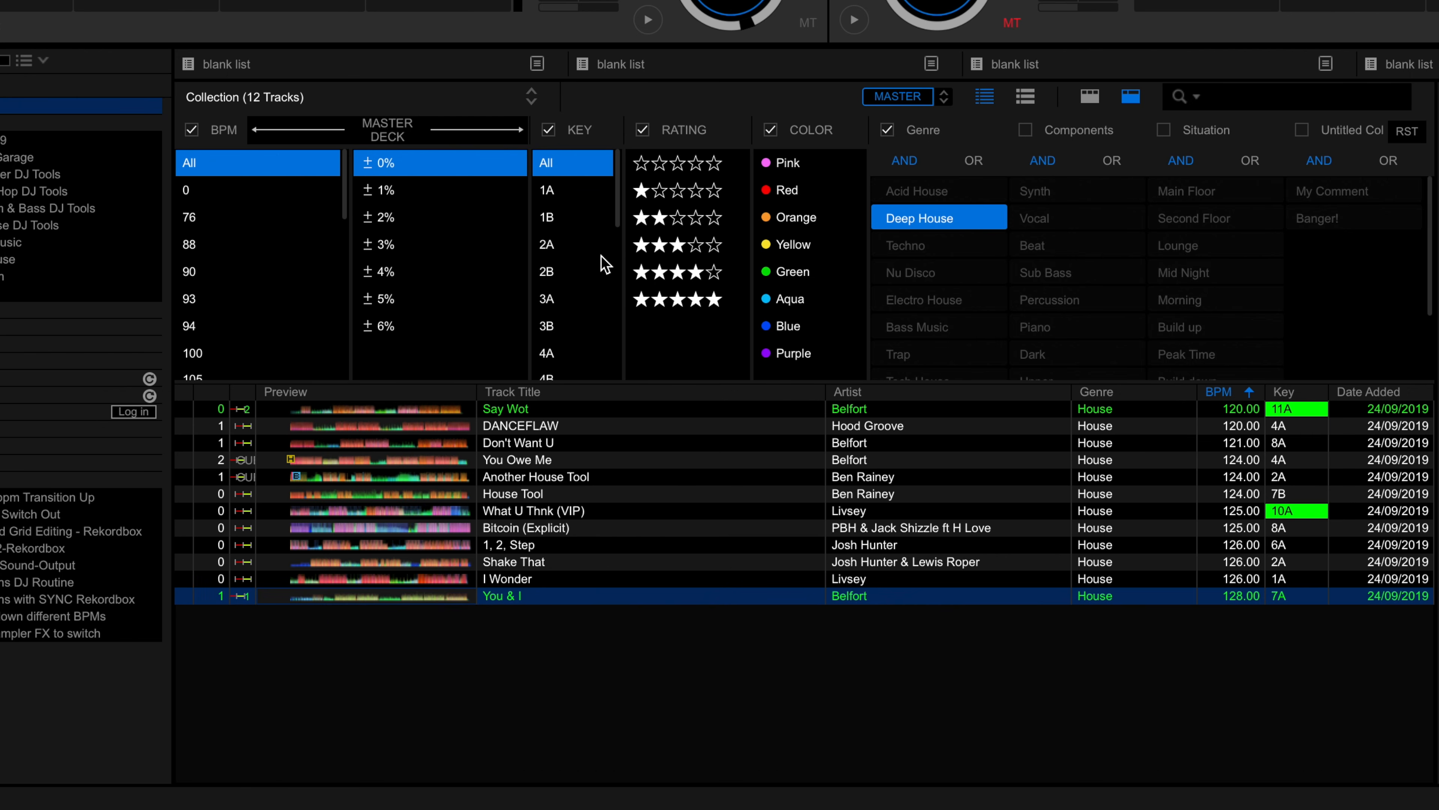
scroll(550, 301, "down", 4)
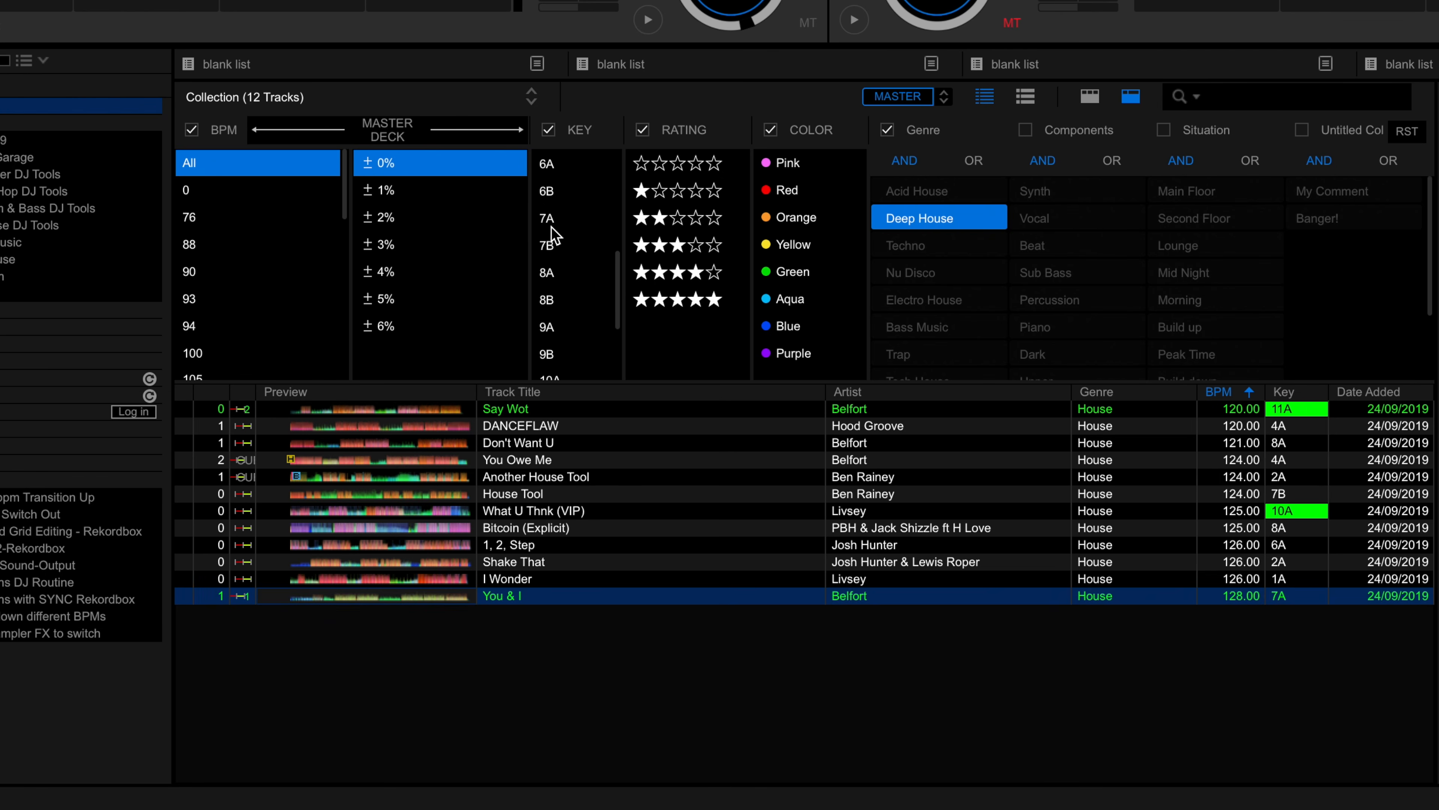
left_click(549, 220)
left_click(547, 165)
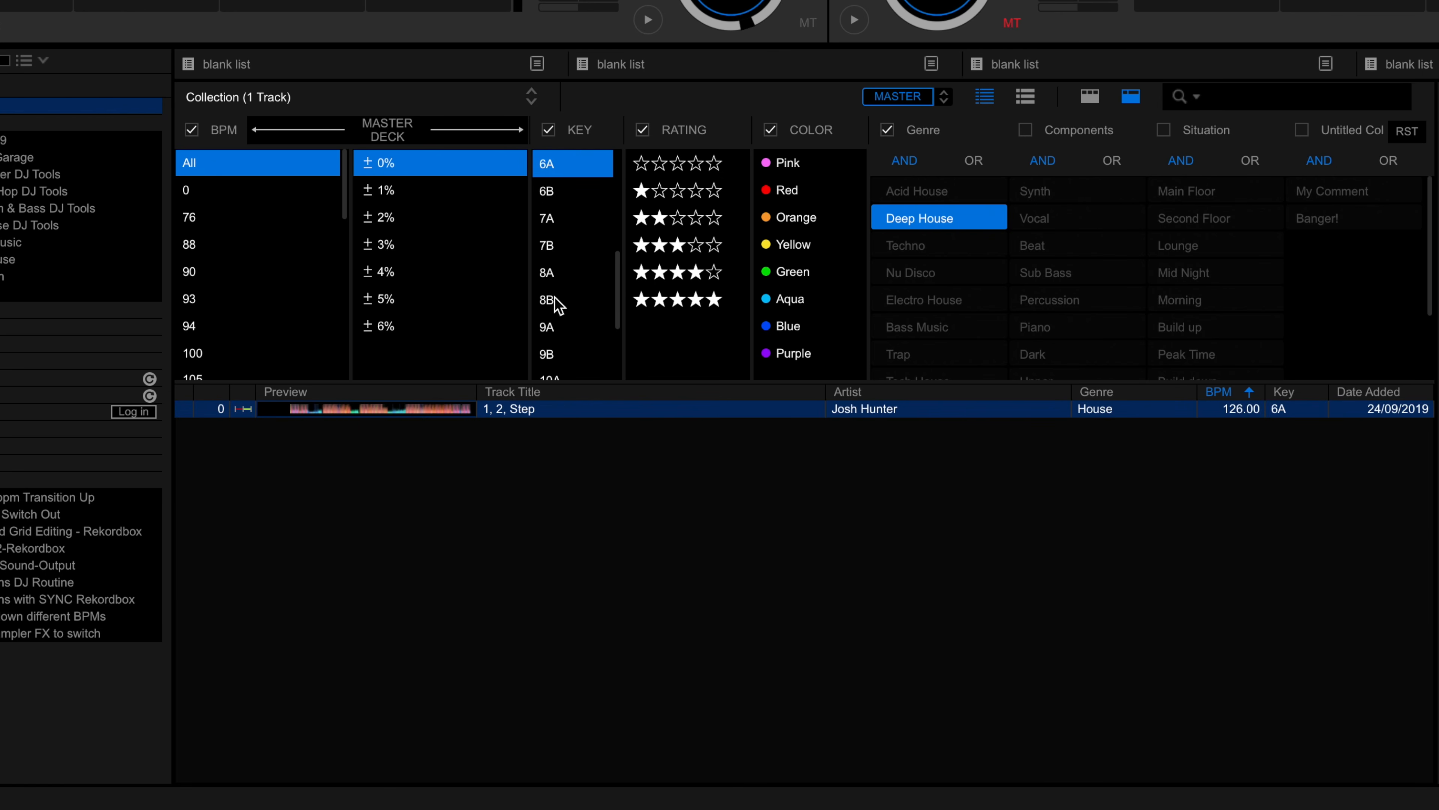
left_click(548, 273)
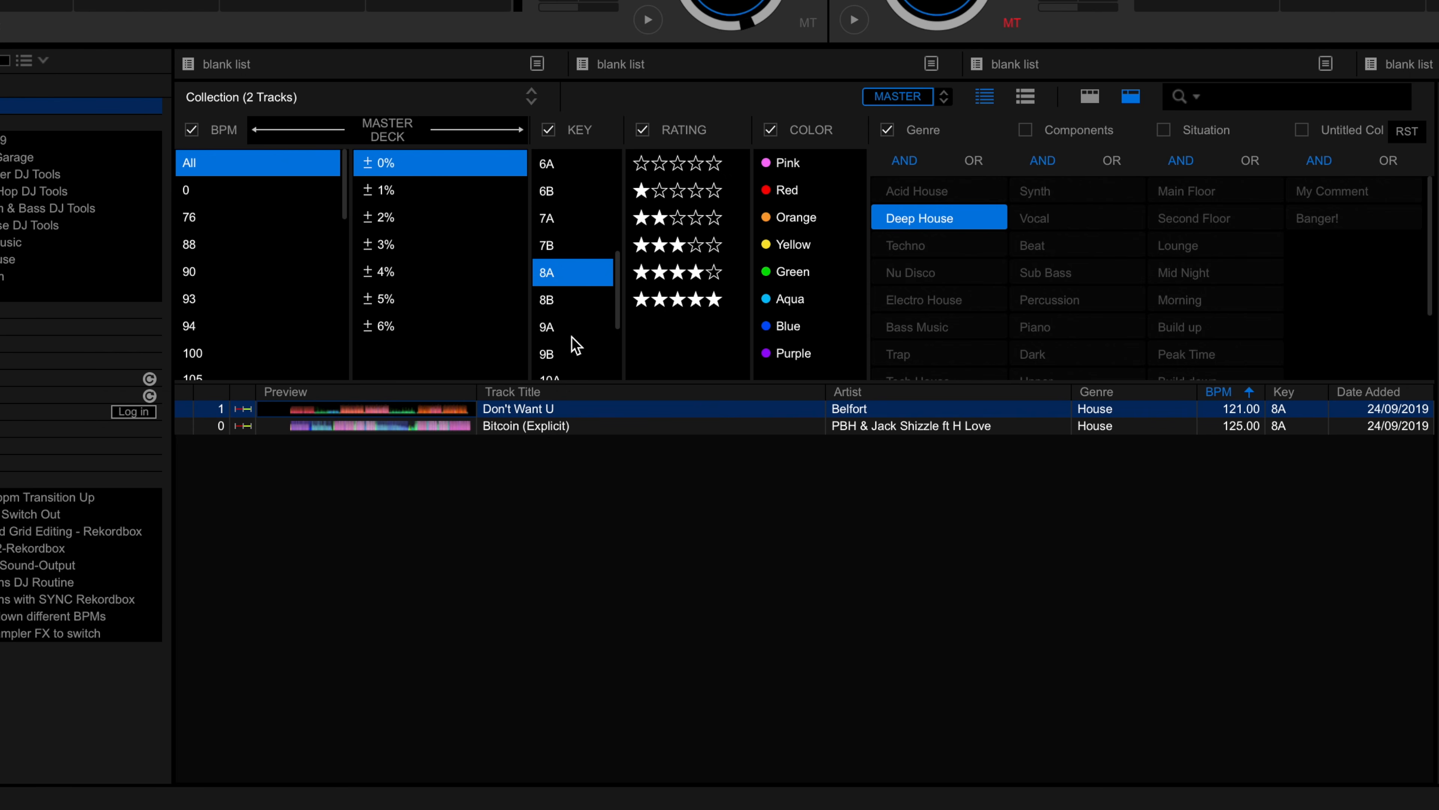
left_click(550, 408)
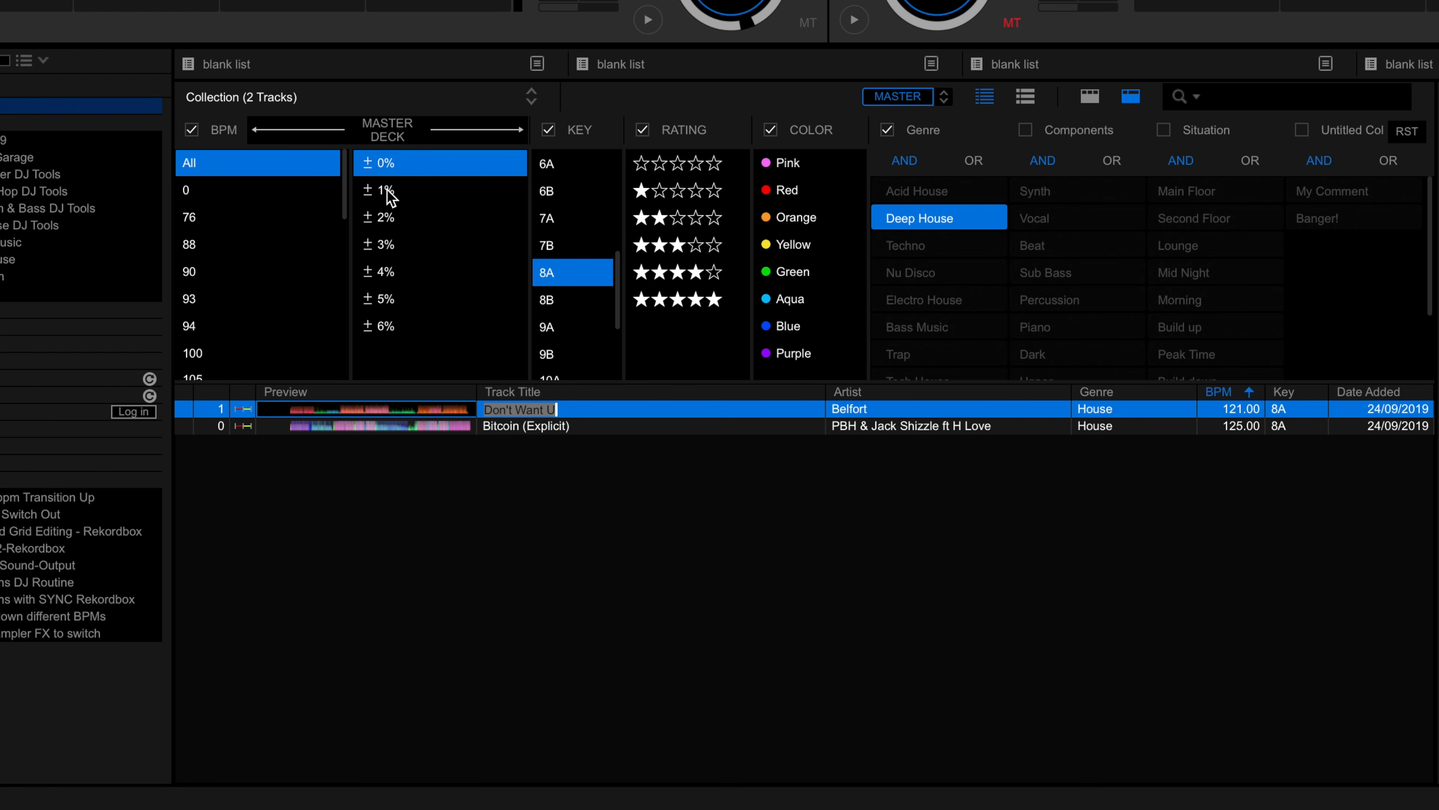
Try a ±2% BPM range, return it to ±0%, and filter the tracks to 127 BPM
left_click(400, 222)
left_click(398, 165)
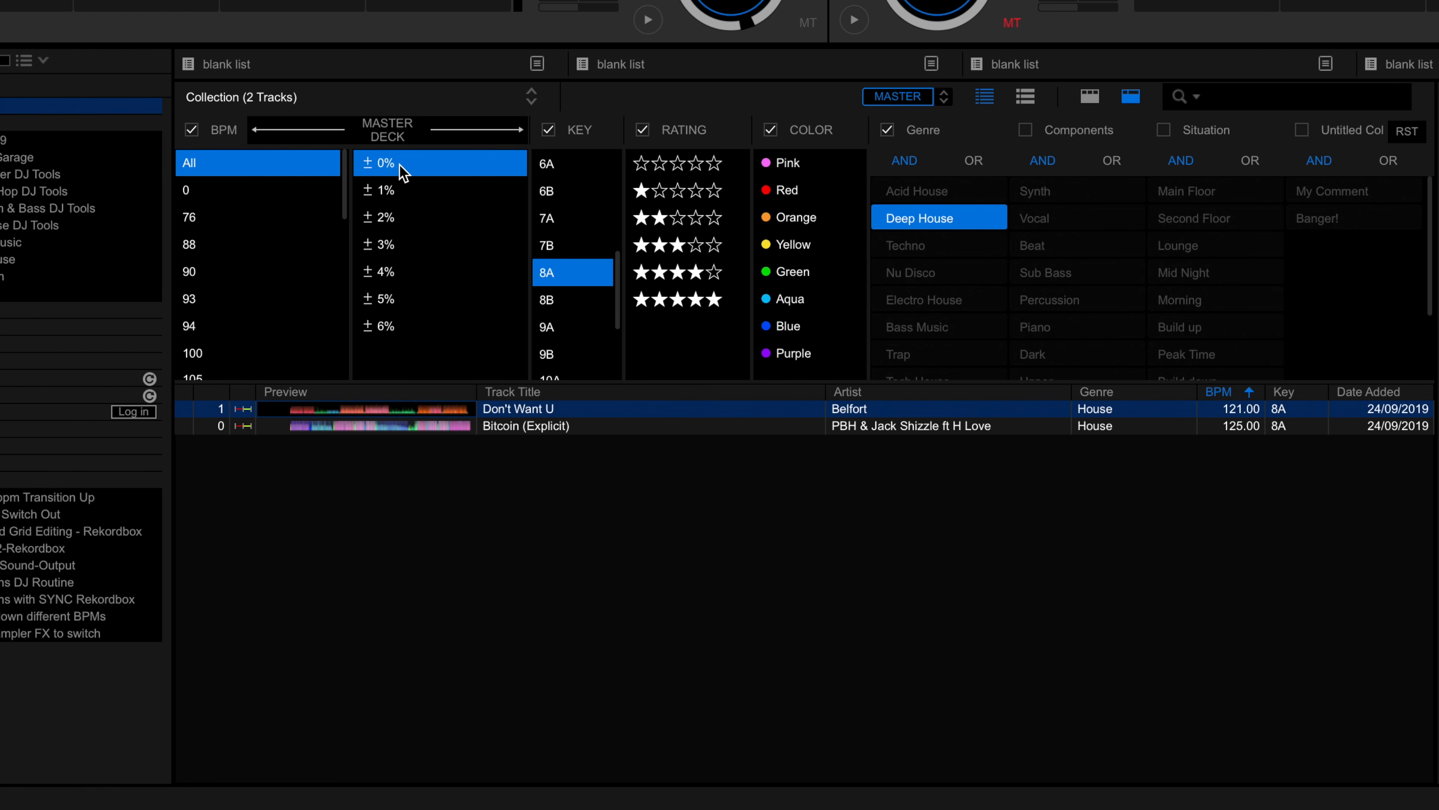
scroll(229, 346, "down", 4)
left_click(224, 187)
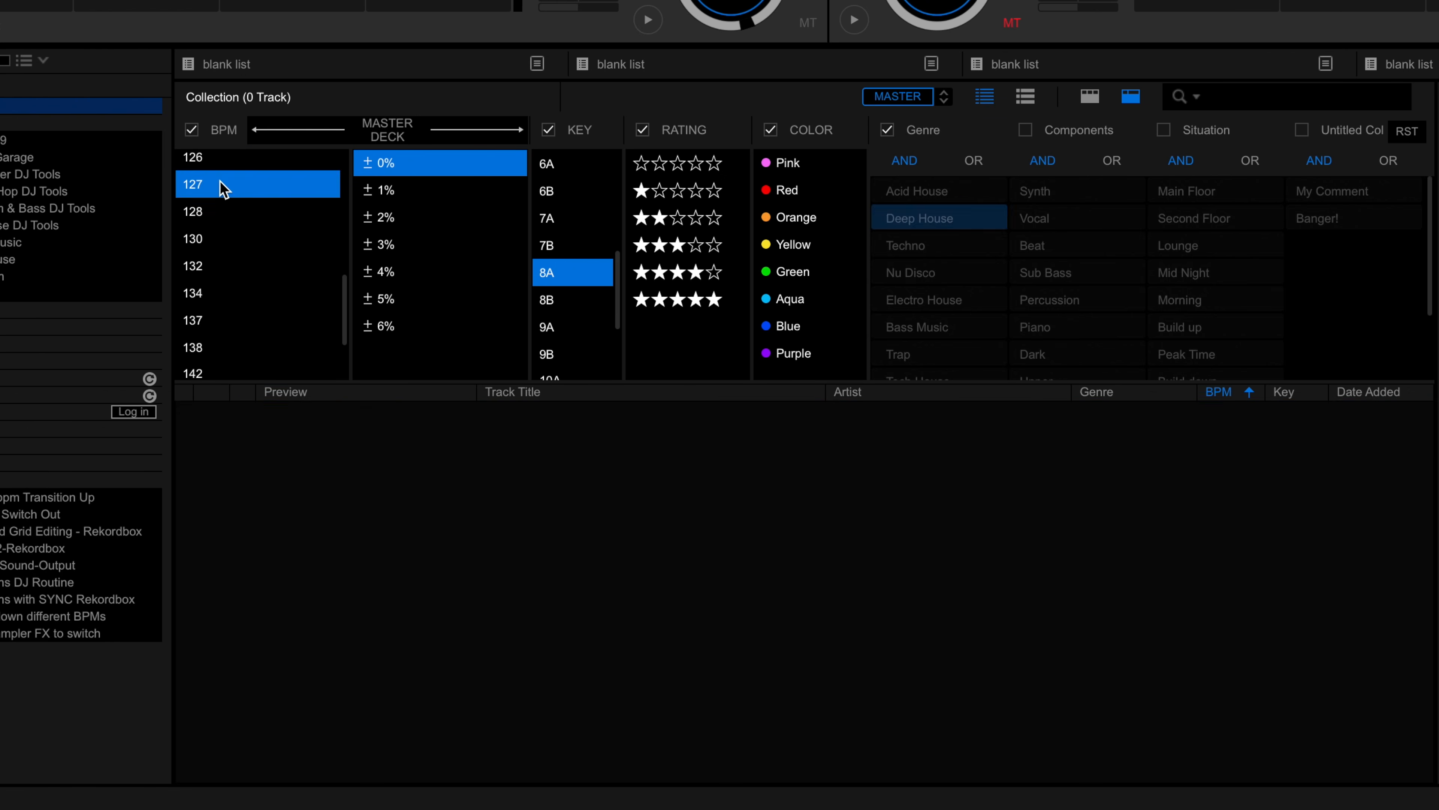
Clear the BPM filter to All, switch the Genre tags to OR matching and add Tech House alongside Deep House
scroll(251, 184, "up", 4)
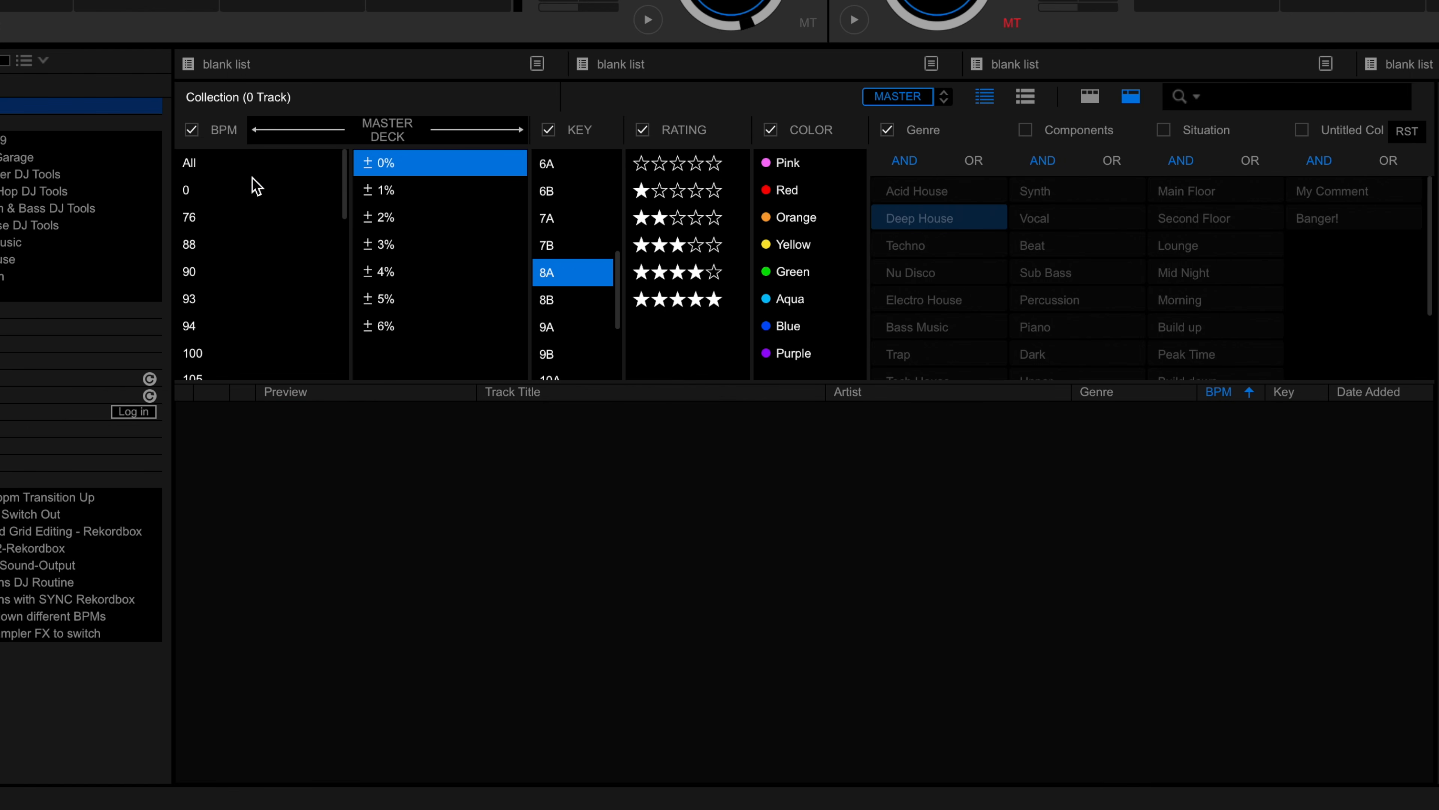
left_click(220, 164)
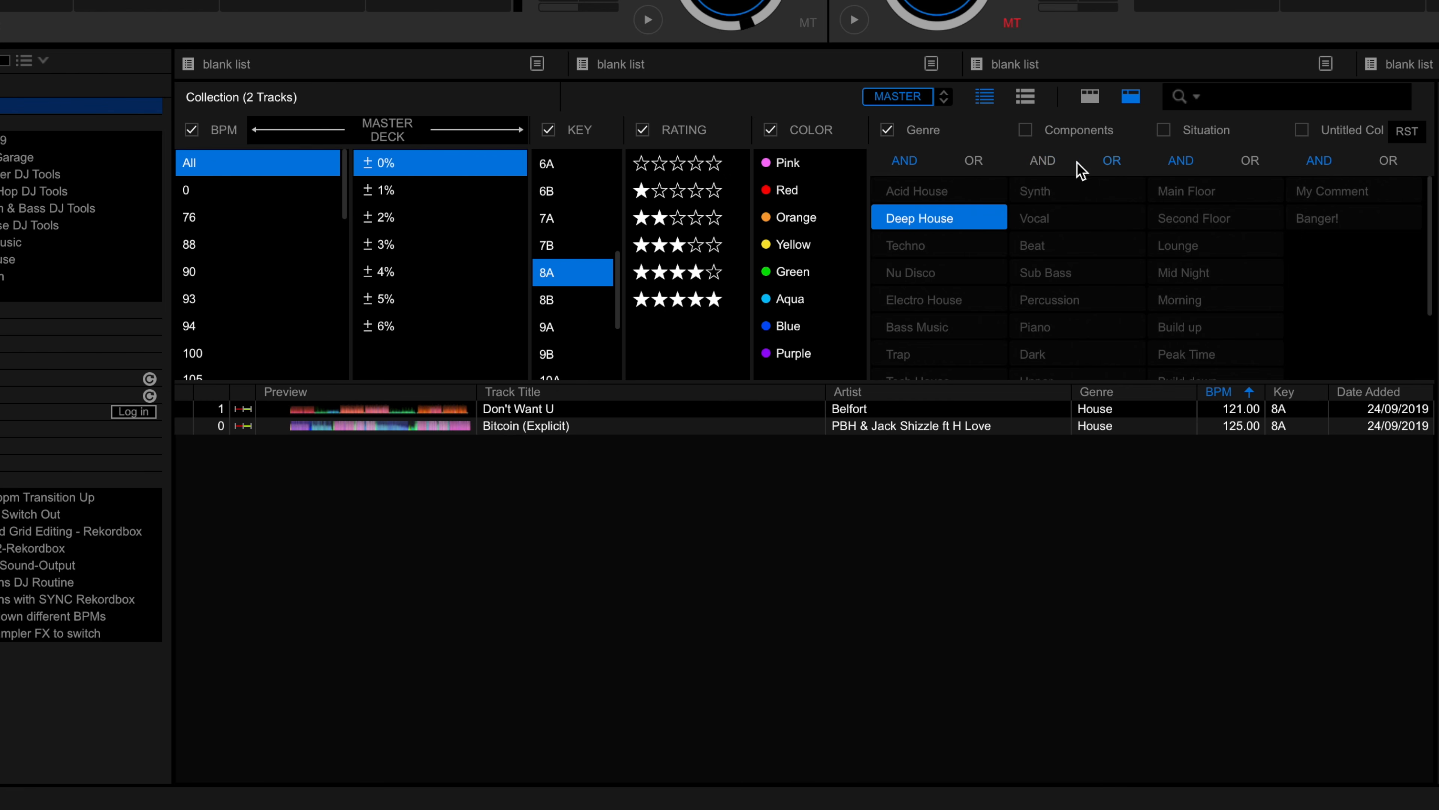
left_click(970, 165)
scroll(958, 318, "down", 1)
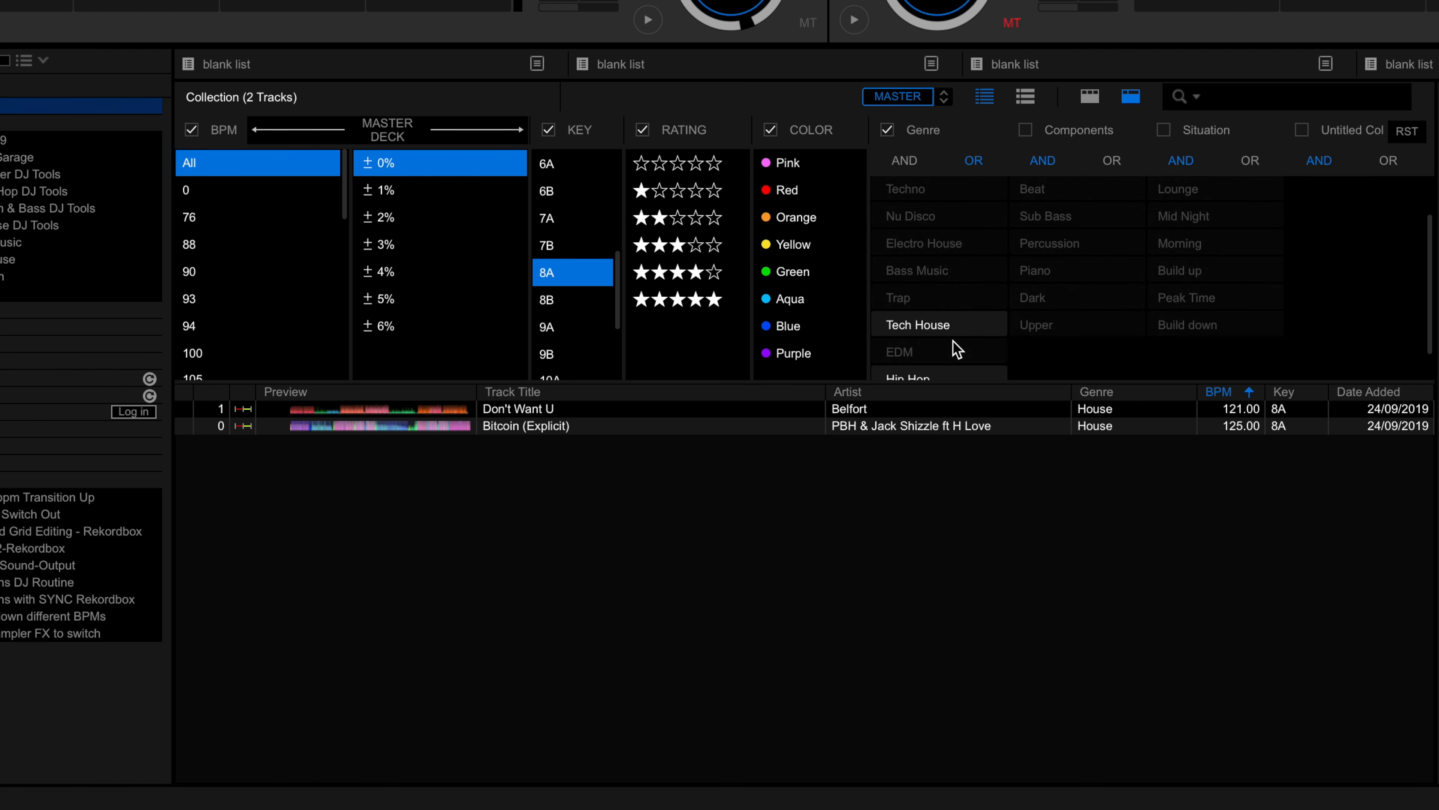
left_click(945, 328)
scroll(568, 295, "down", 1)
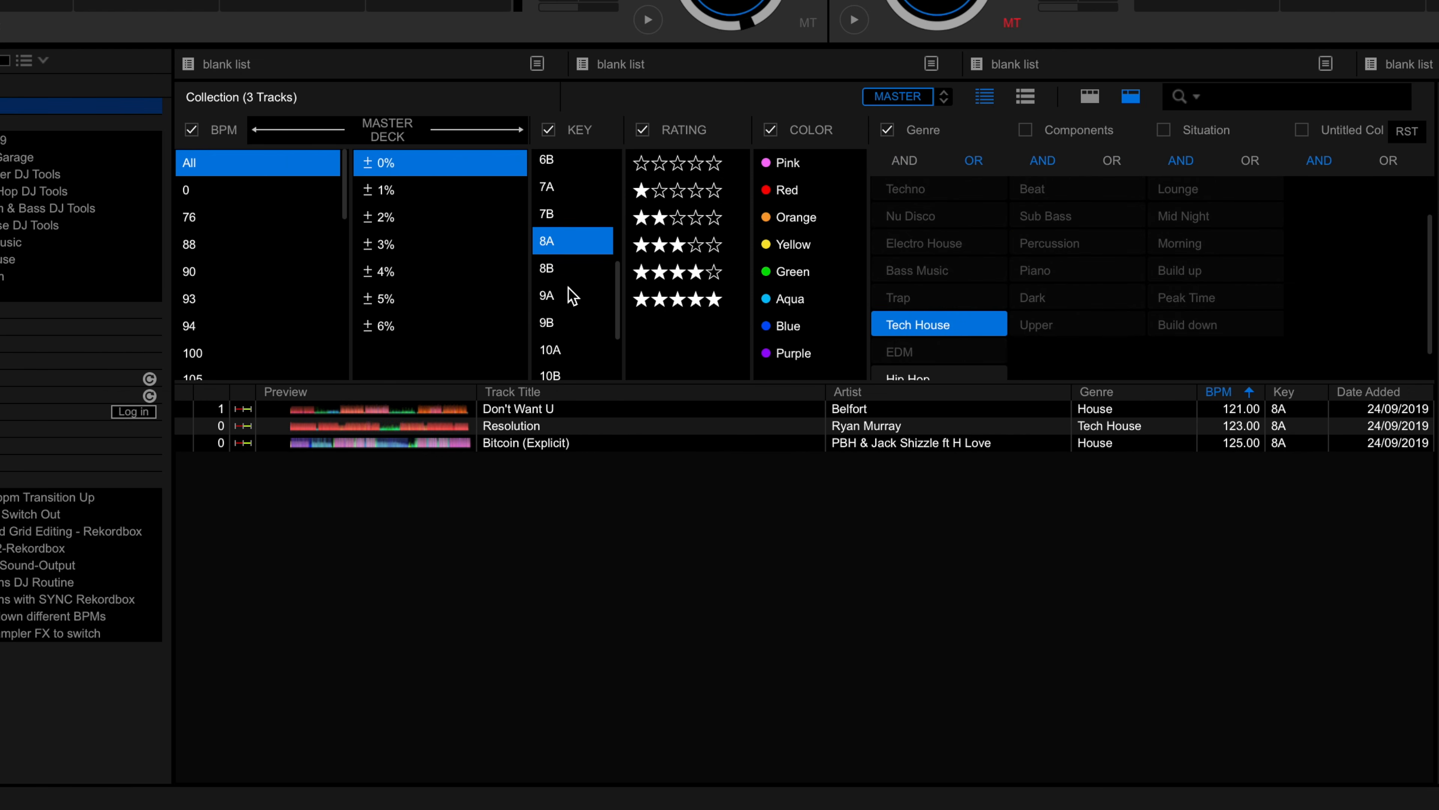
Filter the tracks by key 11A, trying keys 9A and 10A first
left_click(570, 298)
left_click(567, 351)
scroll(567, 323, "down", 2)
left_click(564, 343)
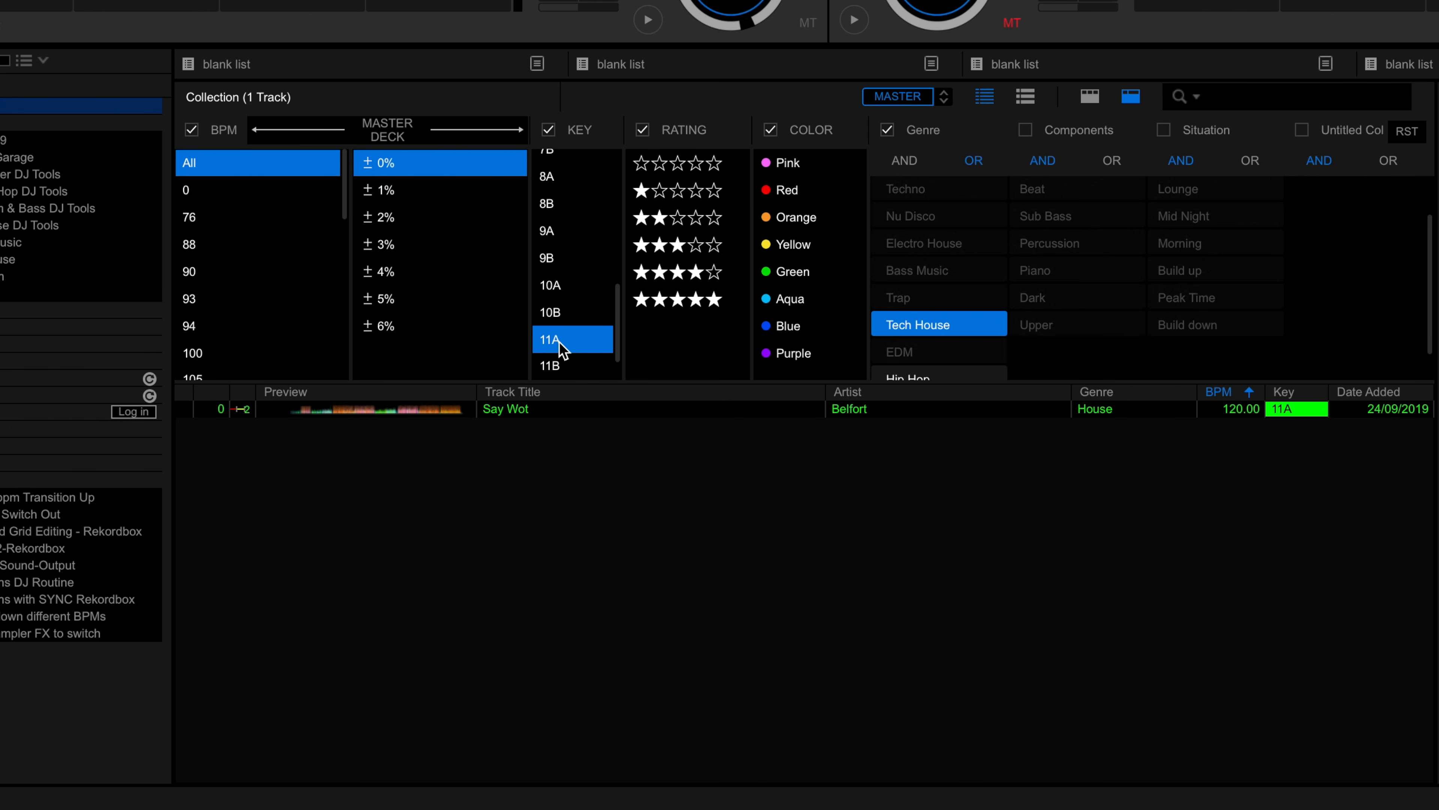
Close the track filter and return to the unfiltered Collection
key("ctrl+f")
left_click(1131, 98)
left_click(1130, 97)
left_click(1130, 98)
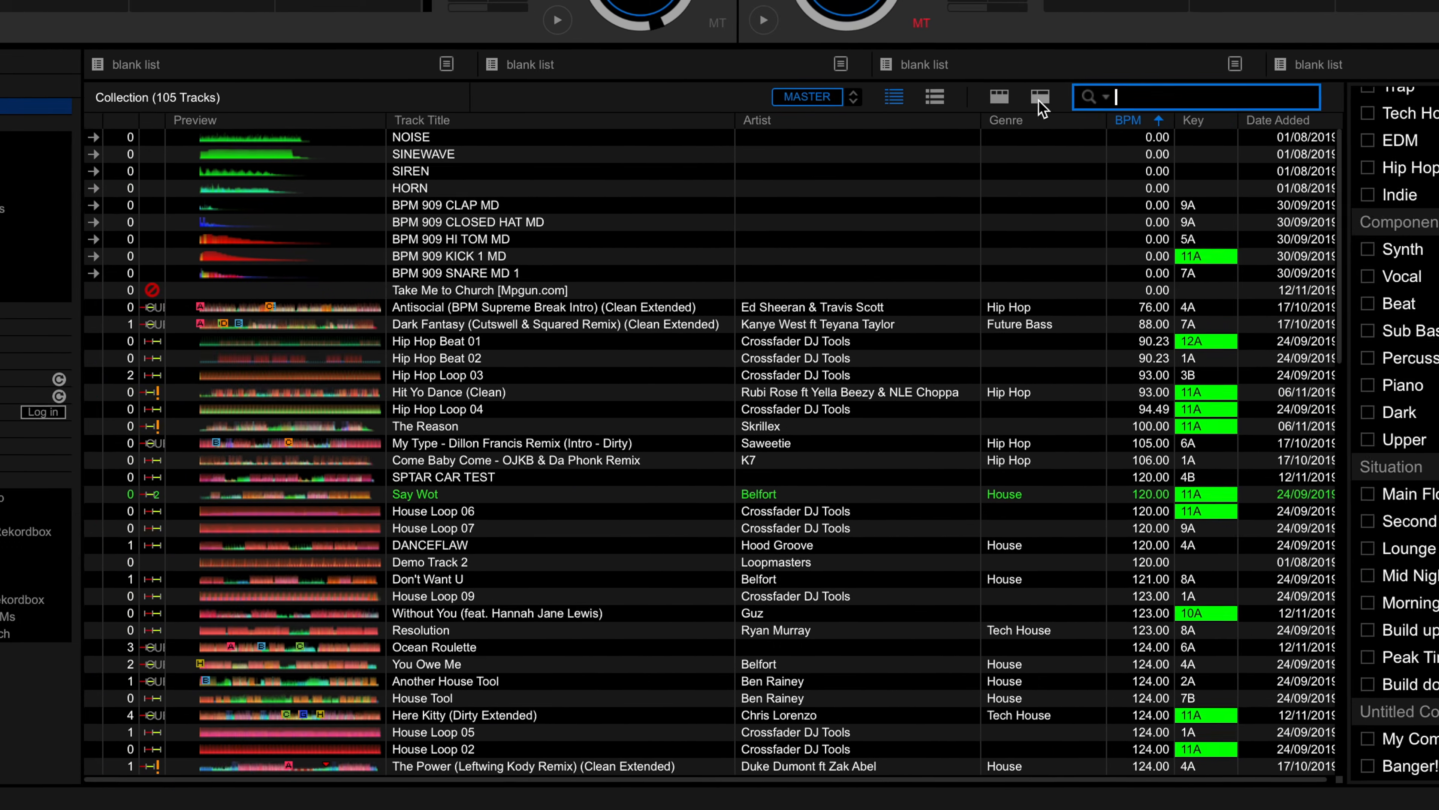
left_click(1431, 316)
left_click(1432, 315)
left_click(1431, 315)
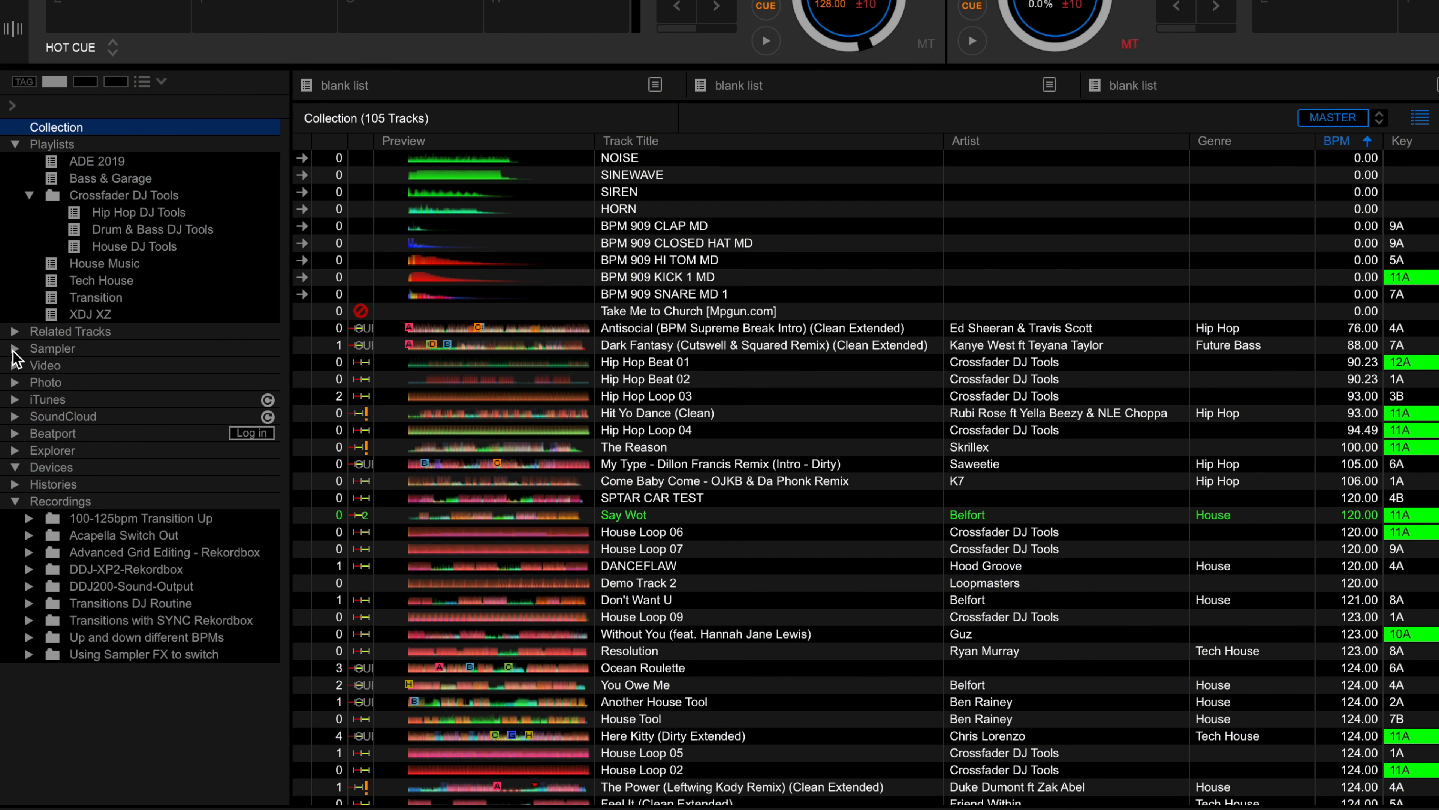
Expand Related Tracks, show the BPM + KEY list and open its criteria settings, moving the dialog off the decks
left_click(13, 334)
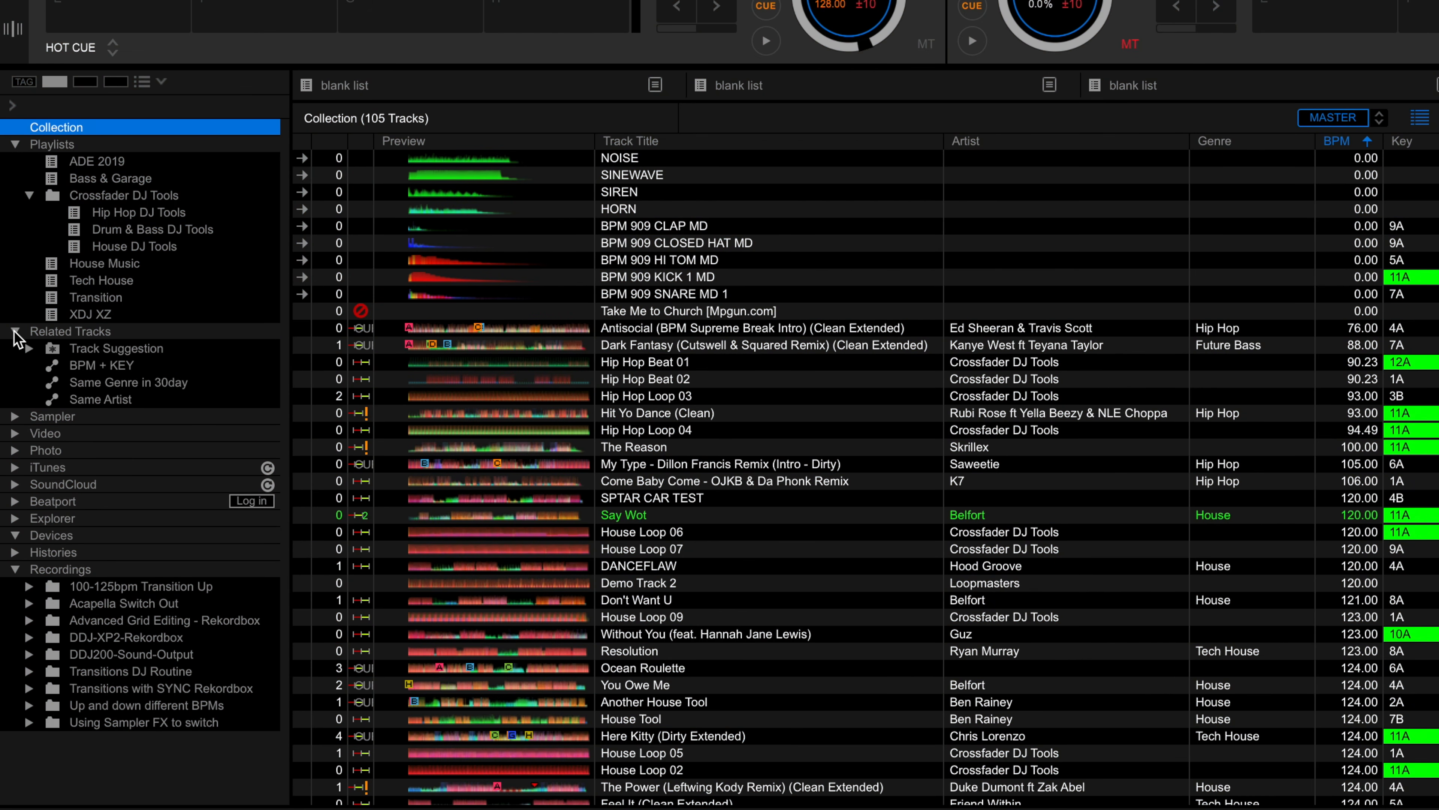
left_click(100, 366)
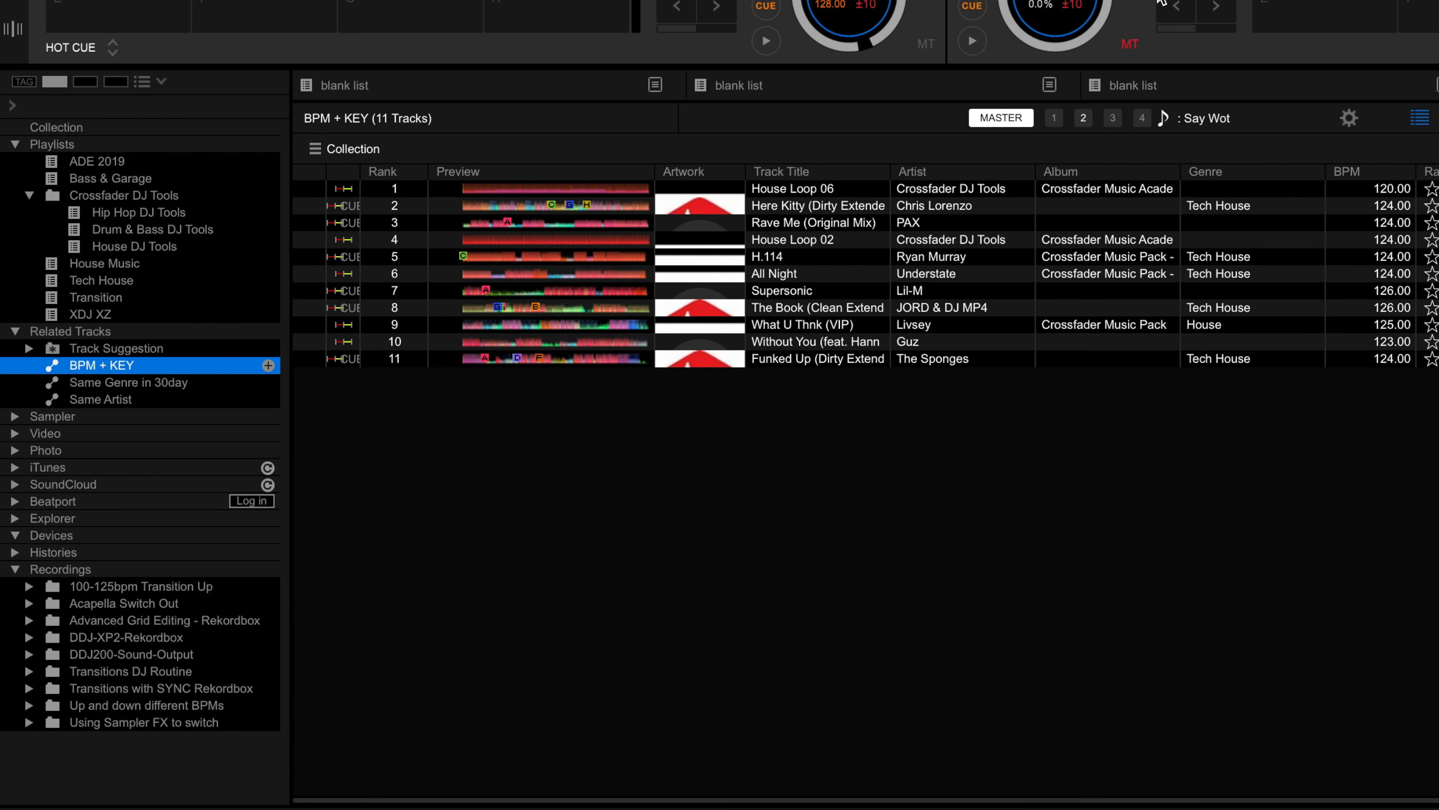
left_click(1352, 121)
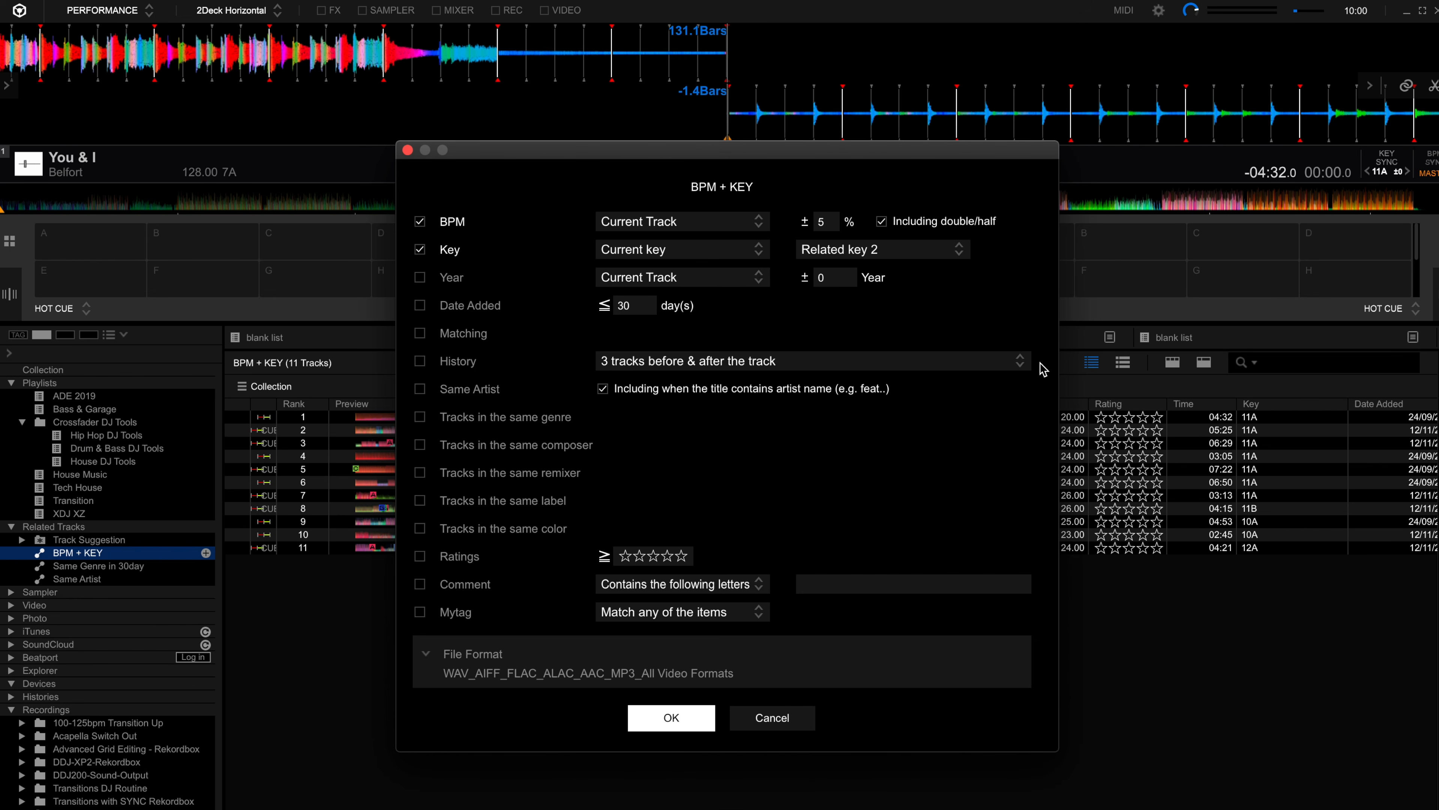
left_click_drag(602, 162, 899, 271)
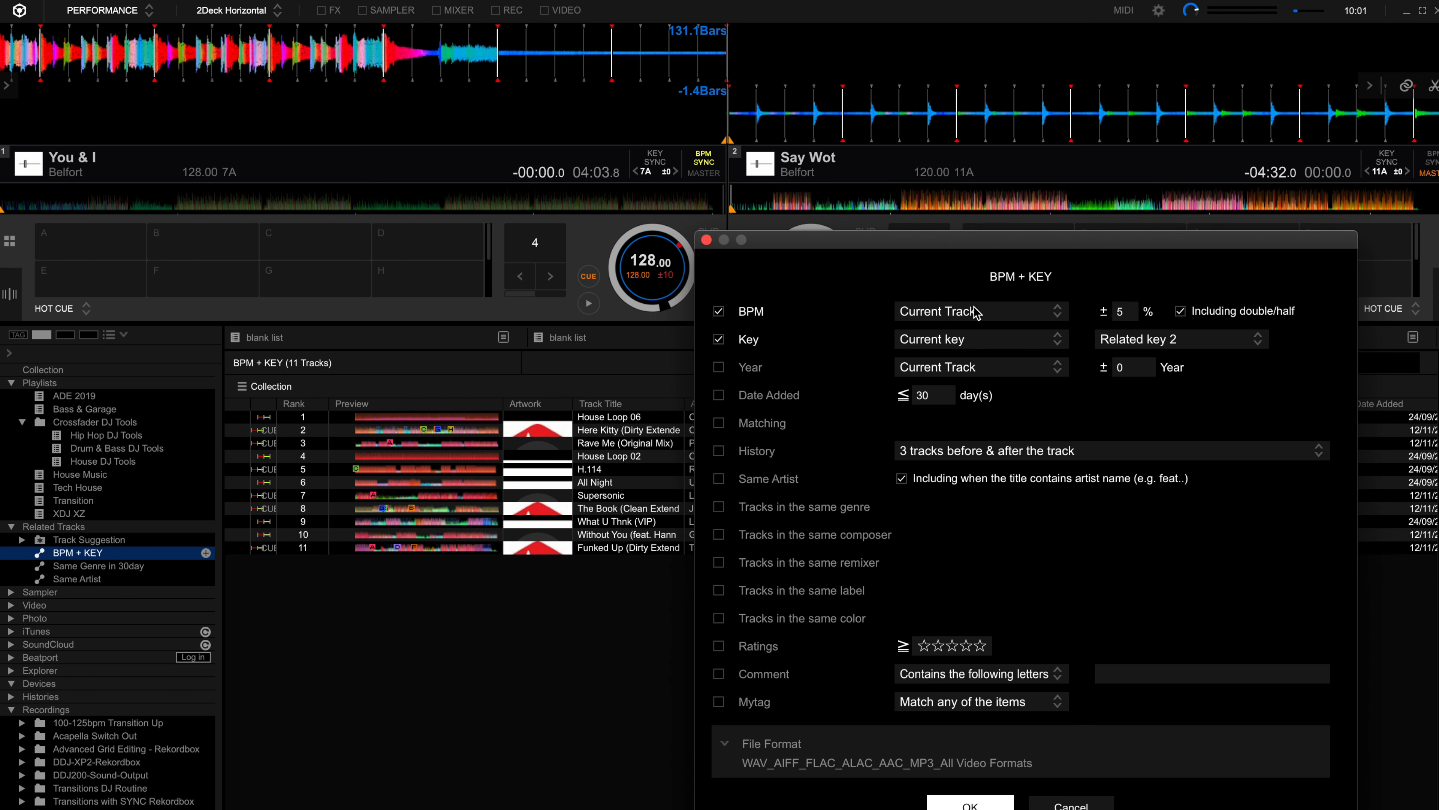
Examine the BPM range and related-key options of the BPM + KEY list and close its settings
left_click(1125, 313)
left_click(1036, 318)
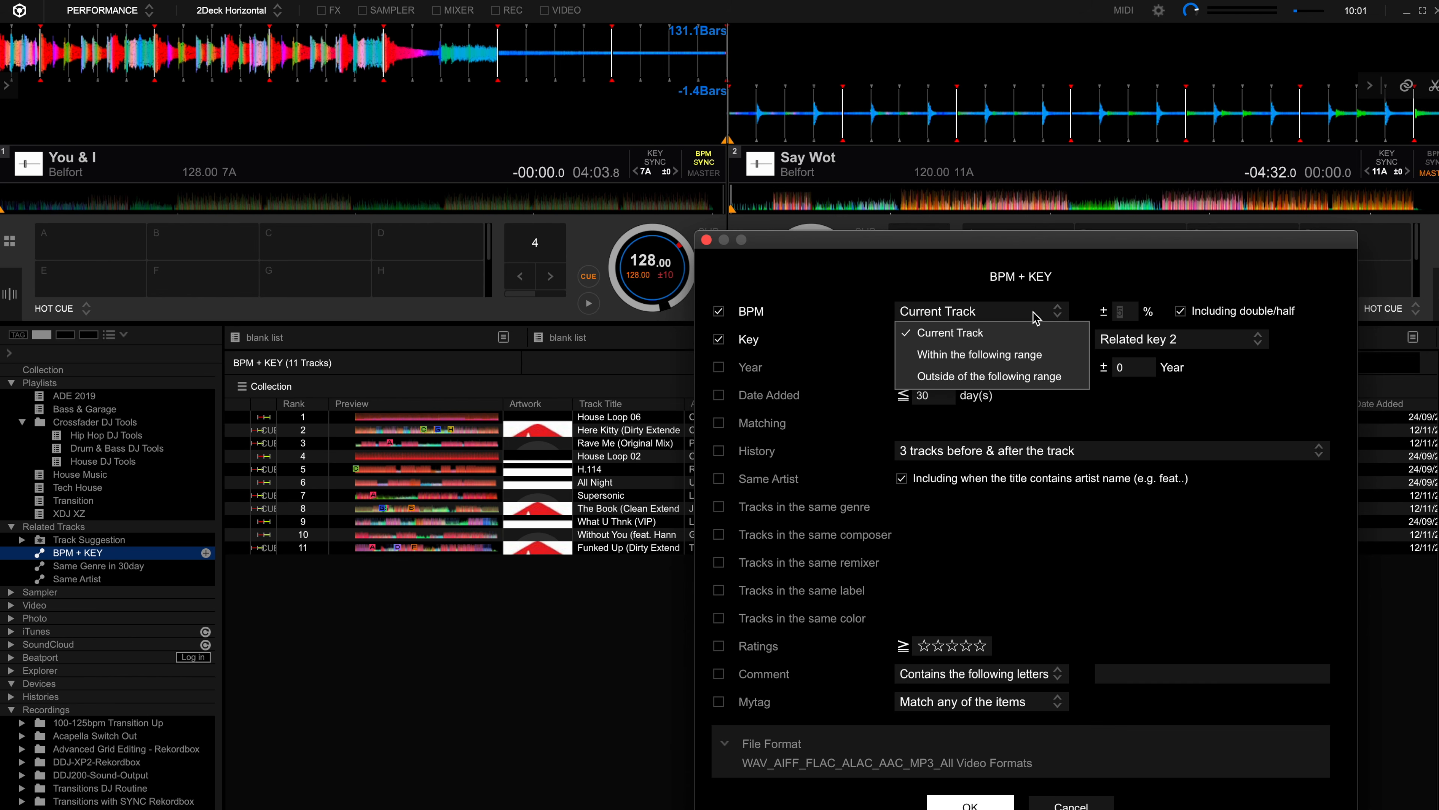
left_click(890, 277)
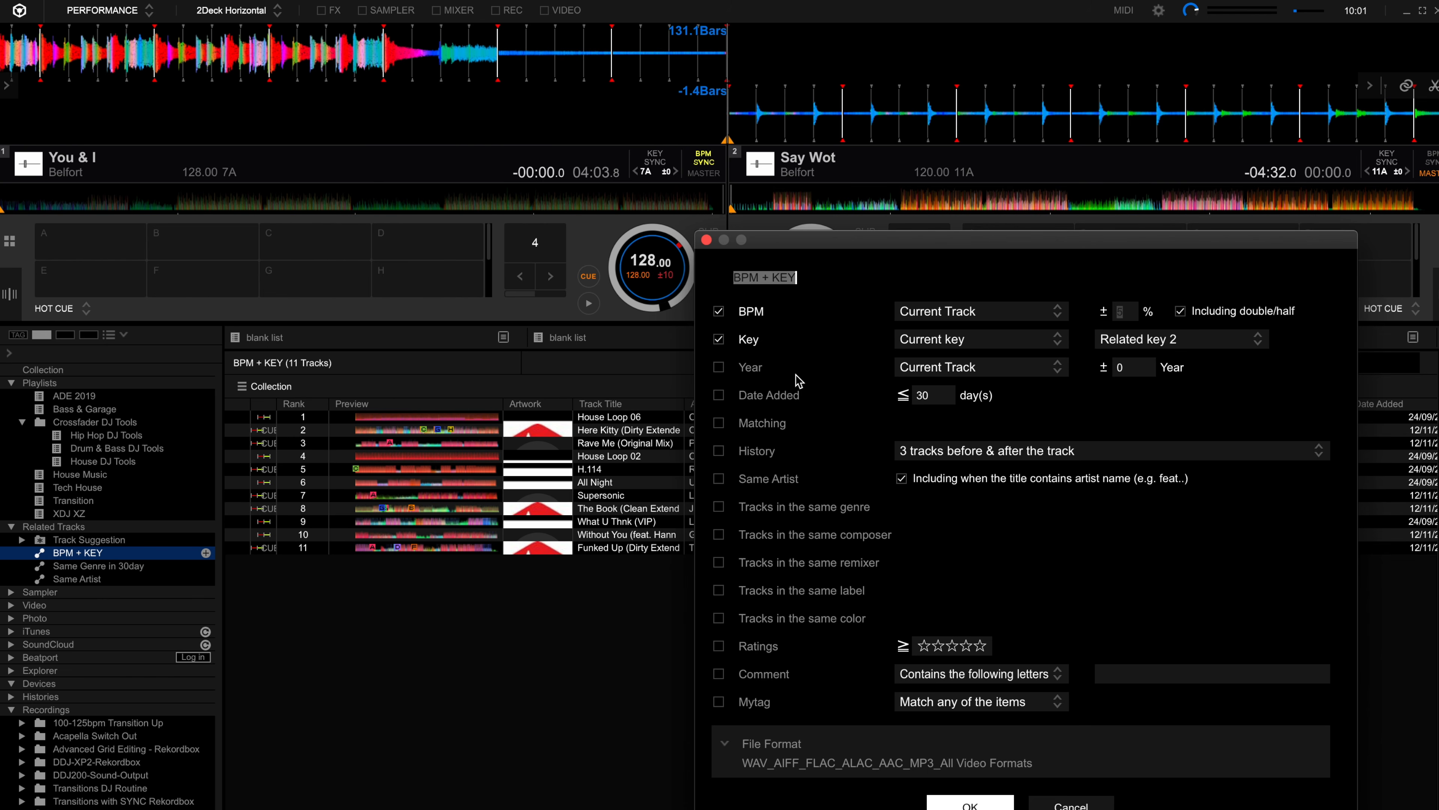
left_click(1147, 344)
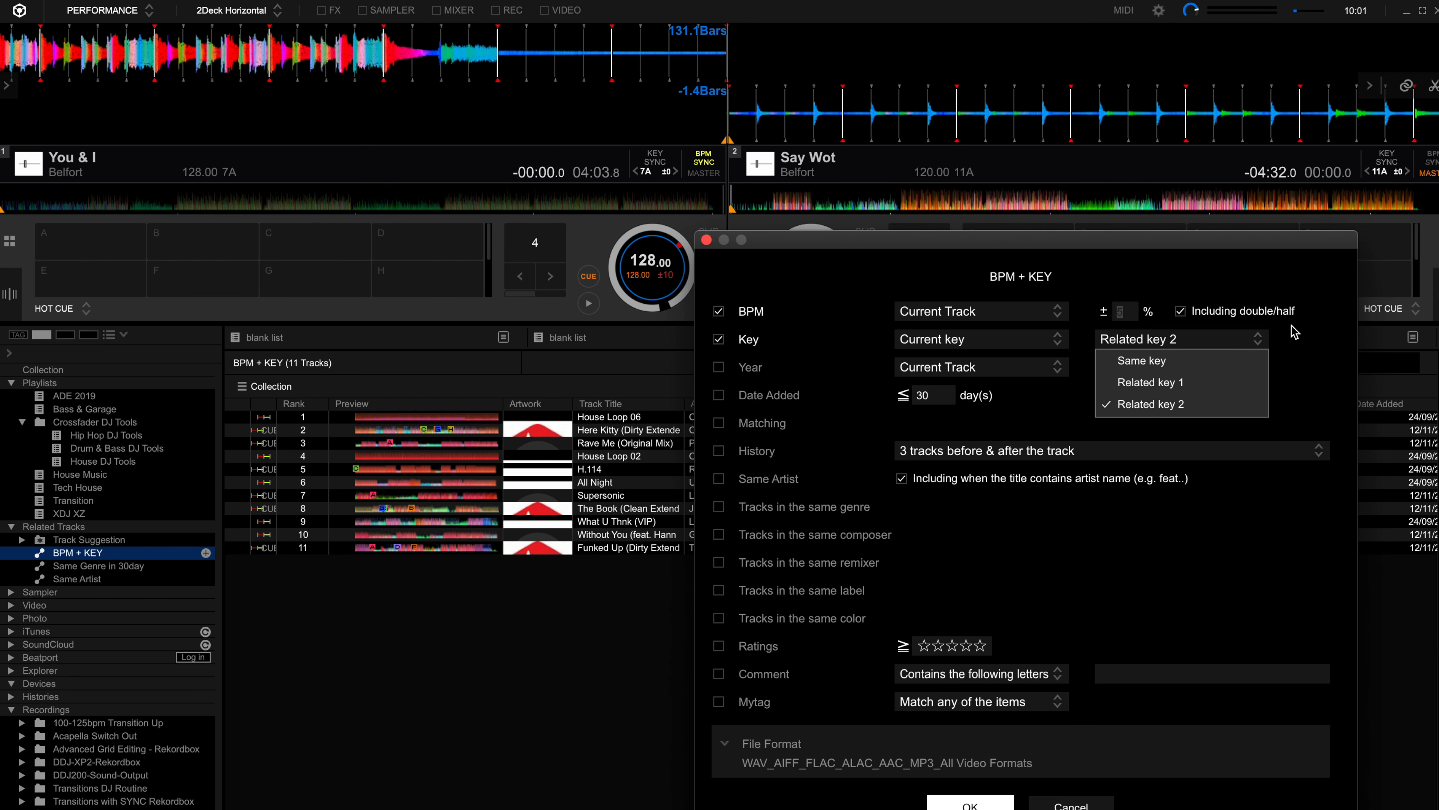
left_click(1294, 341)
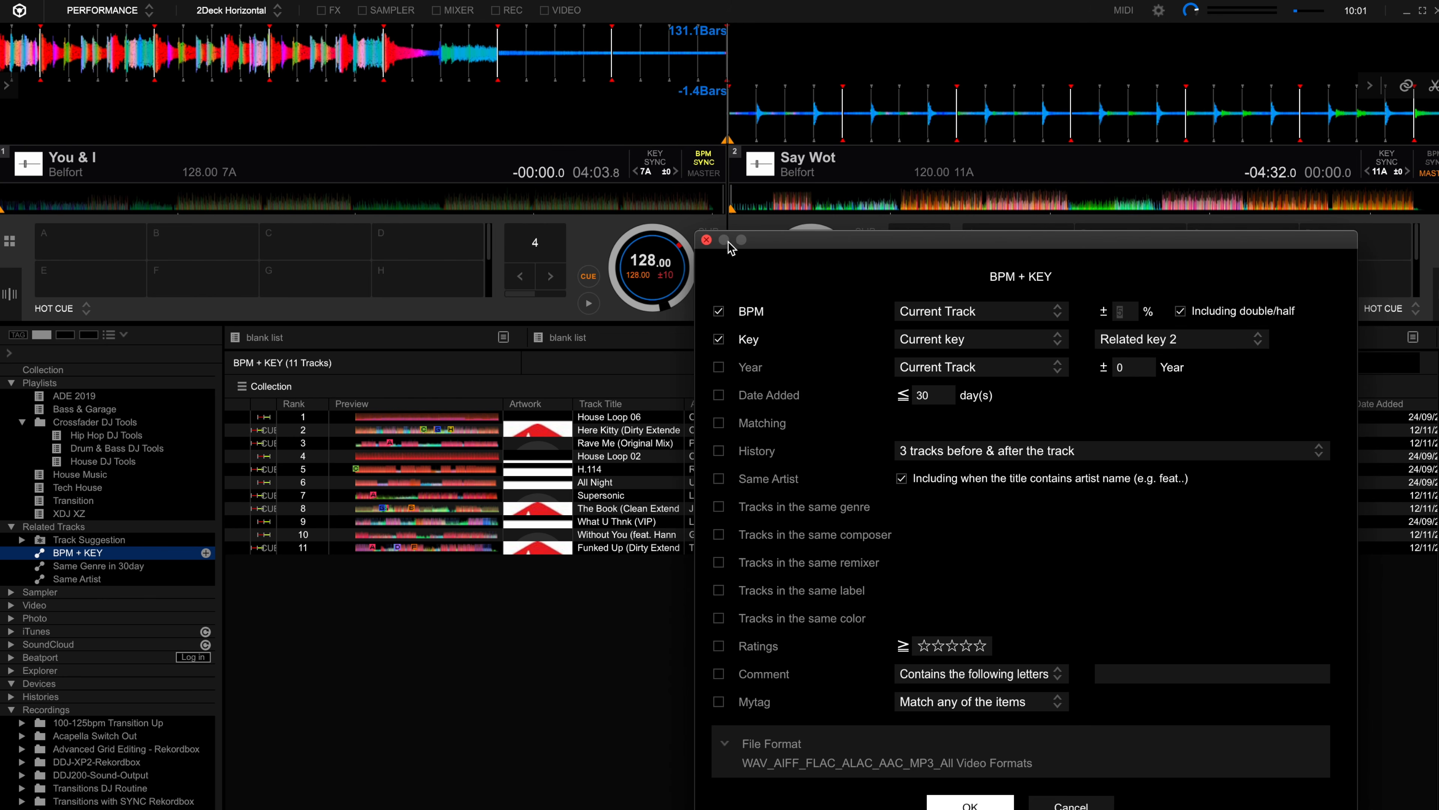
left_click(946, 803)
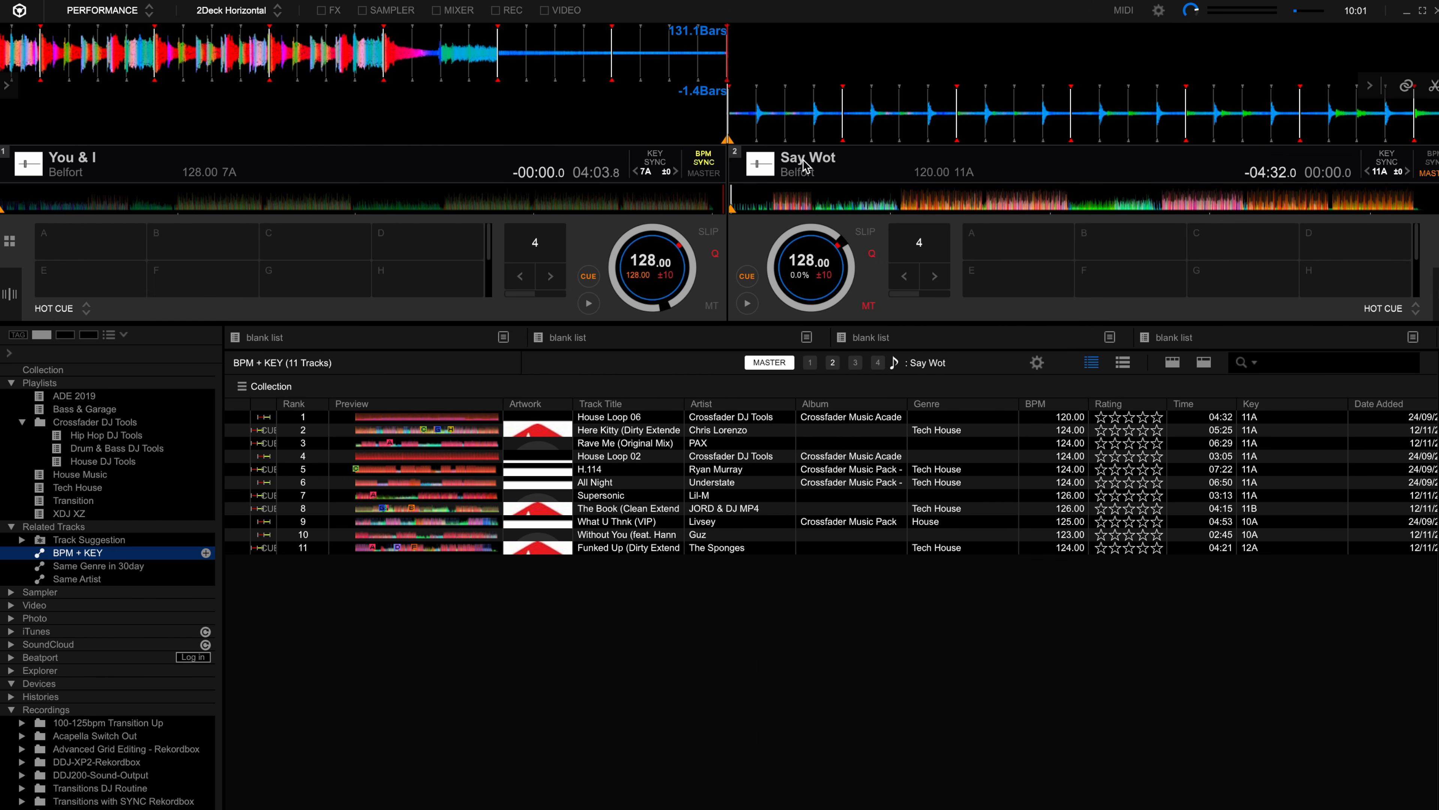
Alternate the sync master between both decks to compare the BPM + KEY matches, ending with deck 1 as master
left_click(715, 174)
left_click(1428, 173)
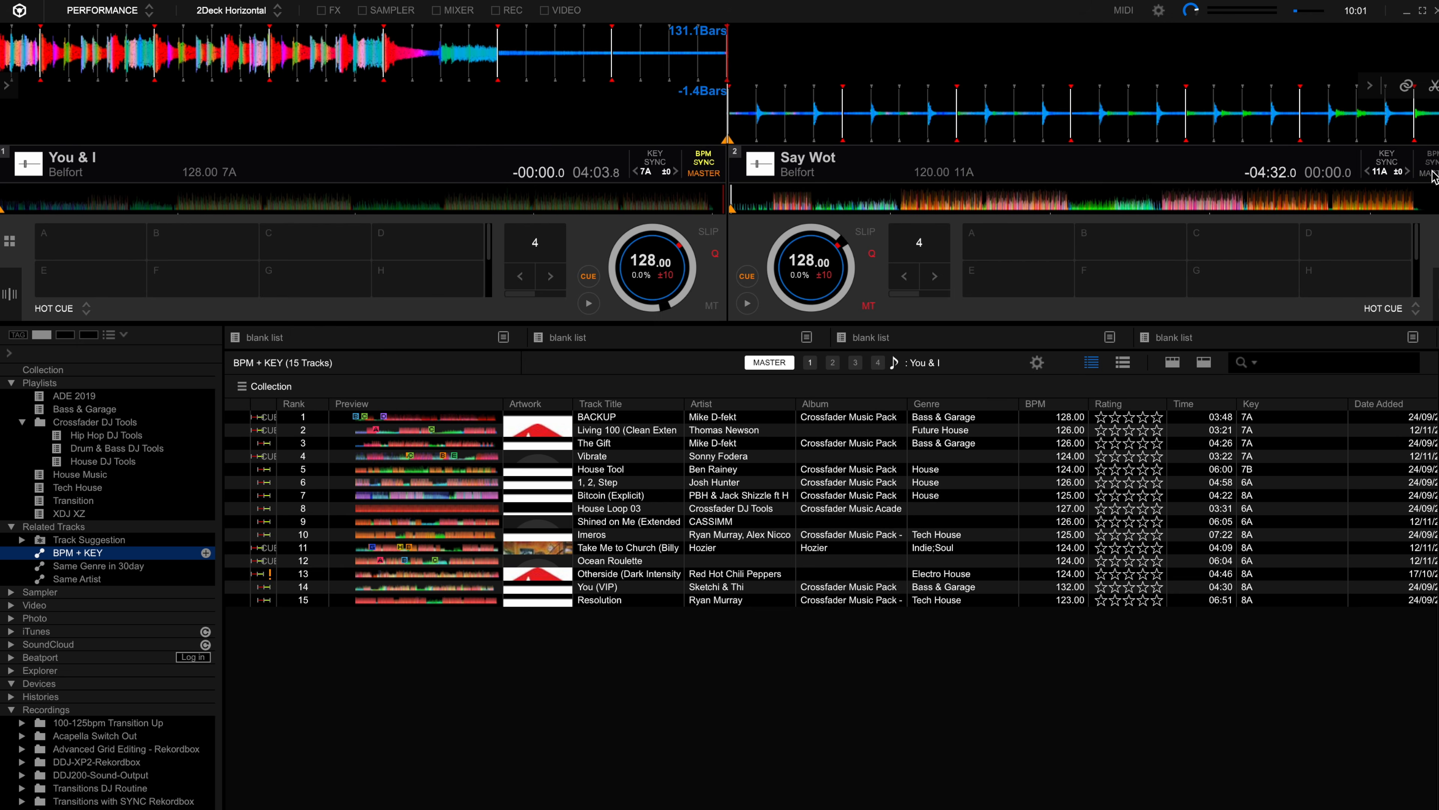
left_click(704, 173)
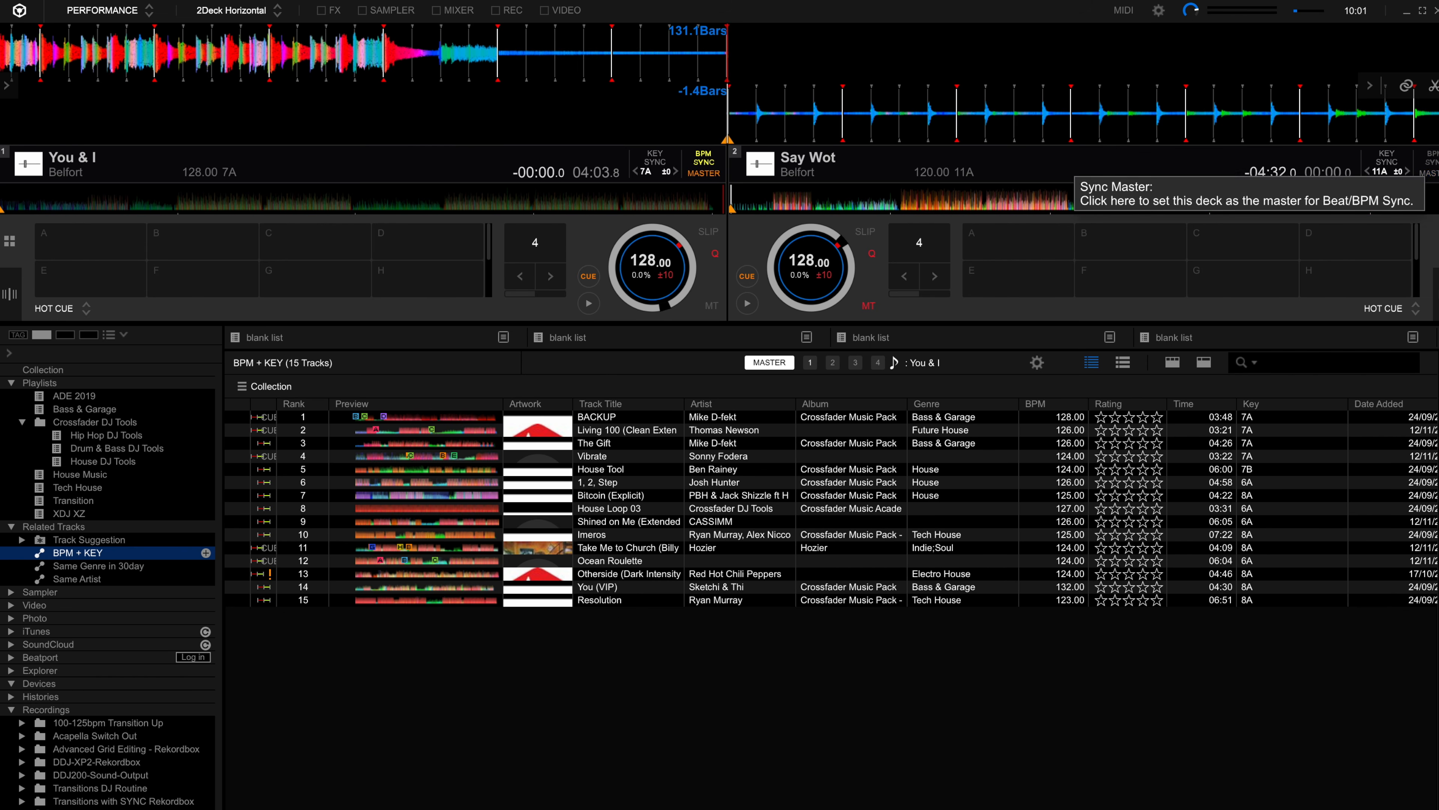
left_click(1427, 173)
left_click(703, 173)
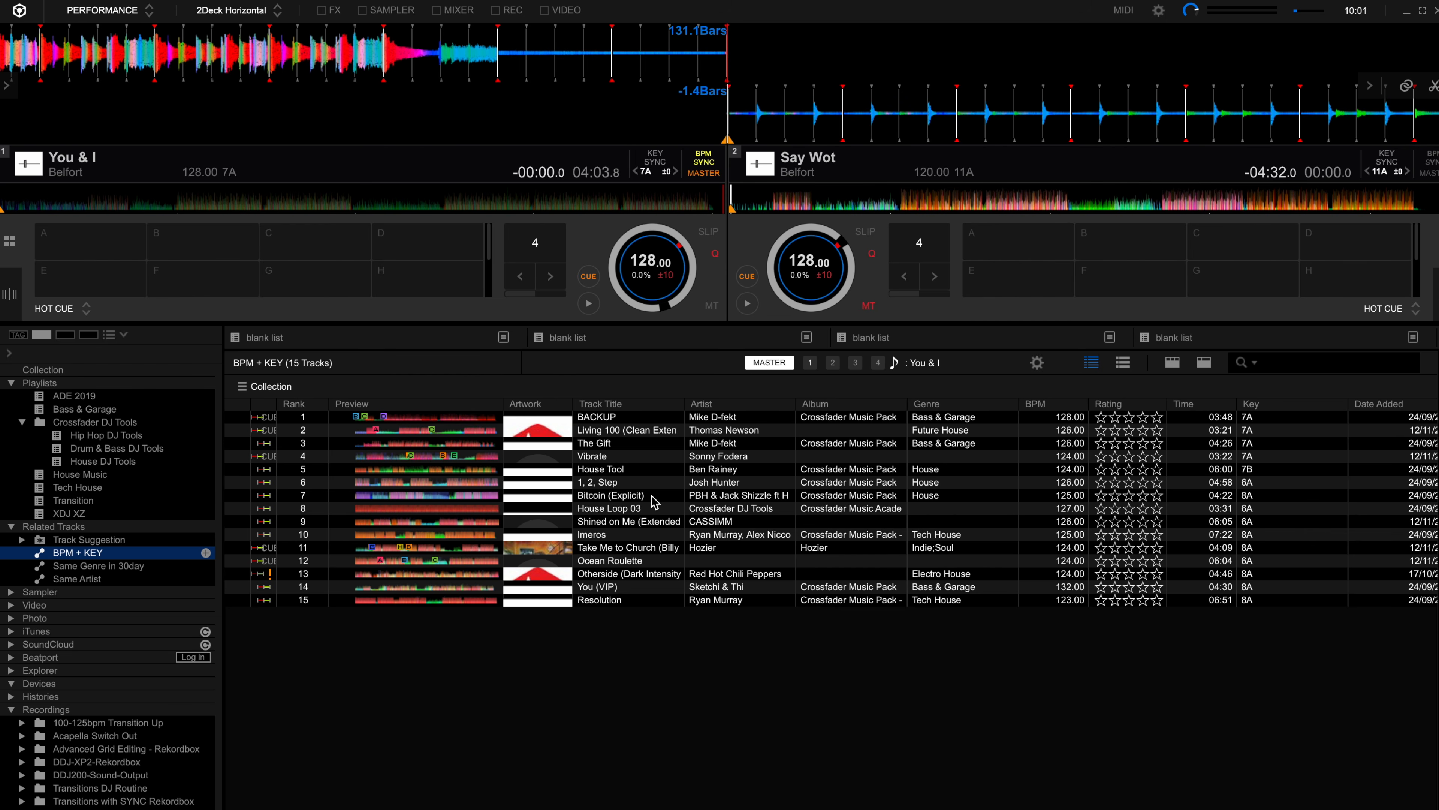
Look through the Same Artist related tracks and the Era, Mood and Association track suggestions
left_click(101, 584)
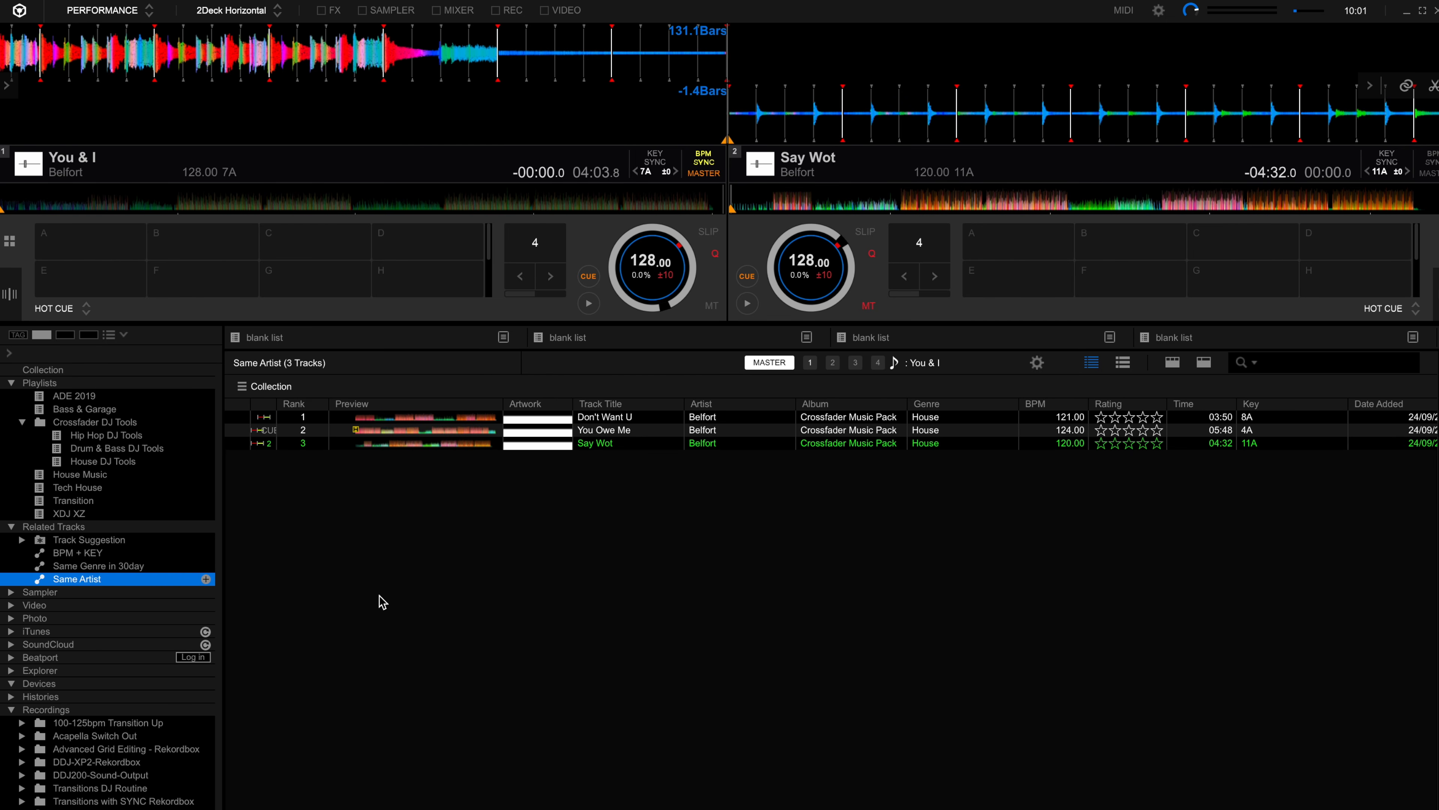
left_click(22, 541)
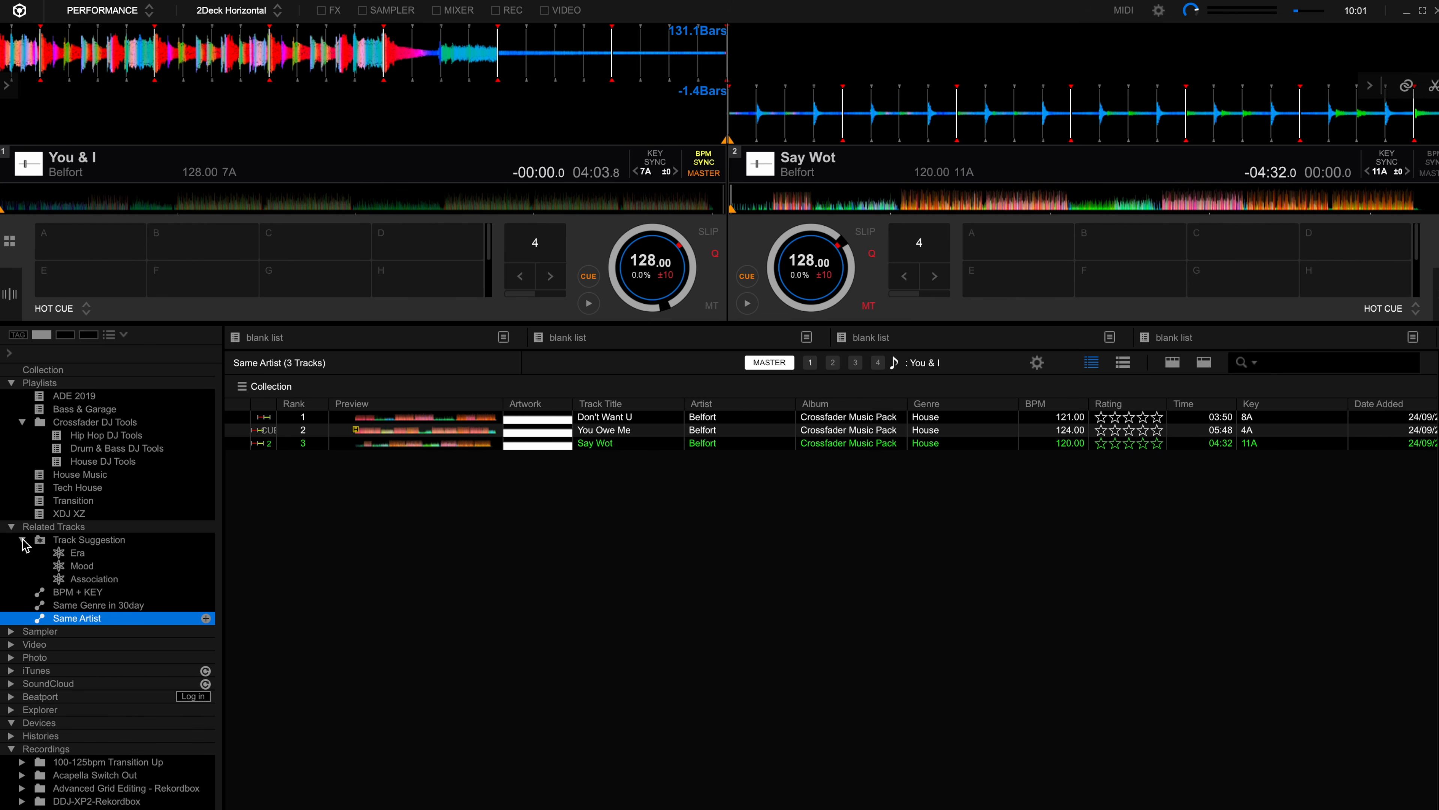
left_click(89, 554)
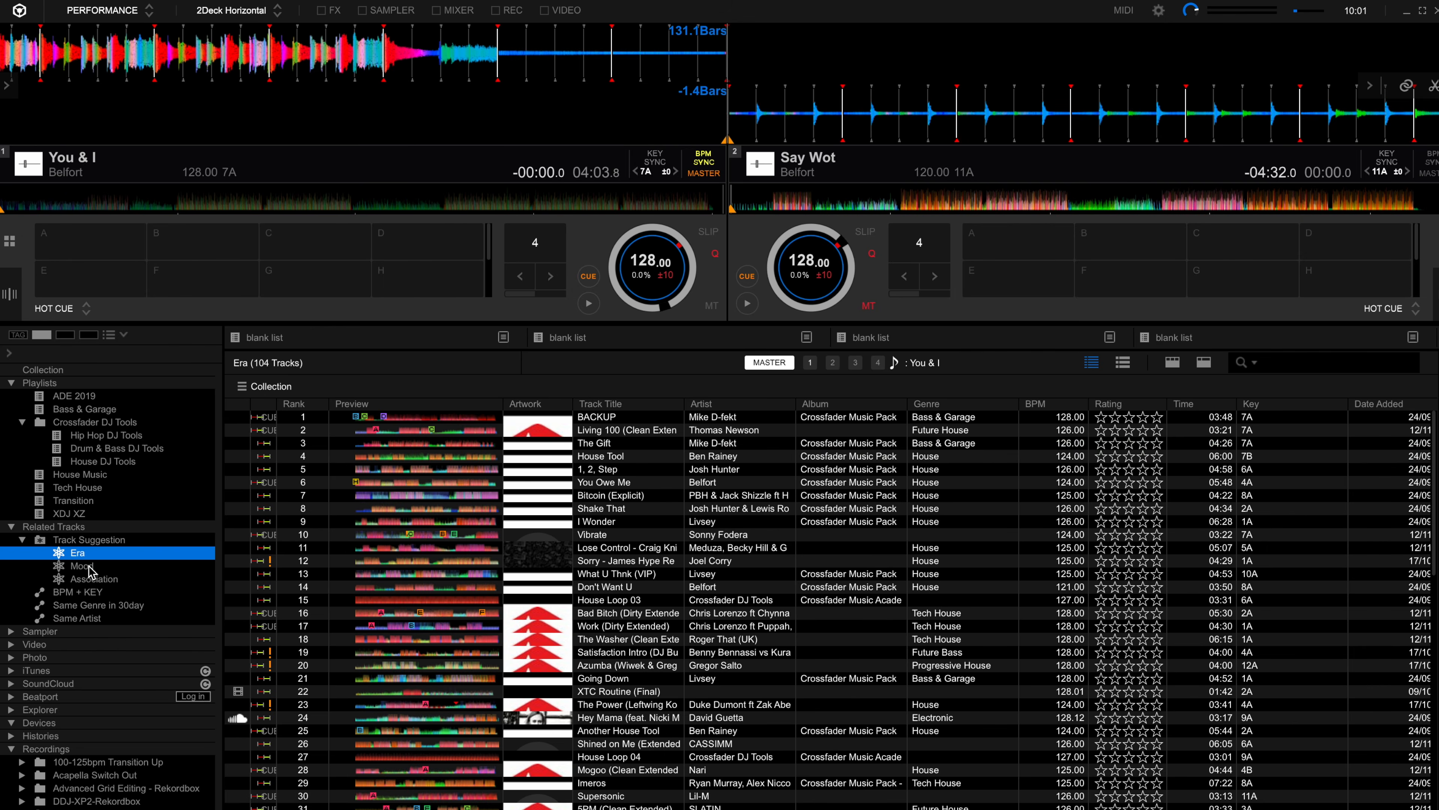
left_click(89, 566)
left_click(92, 581)
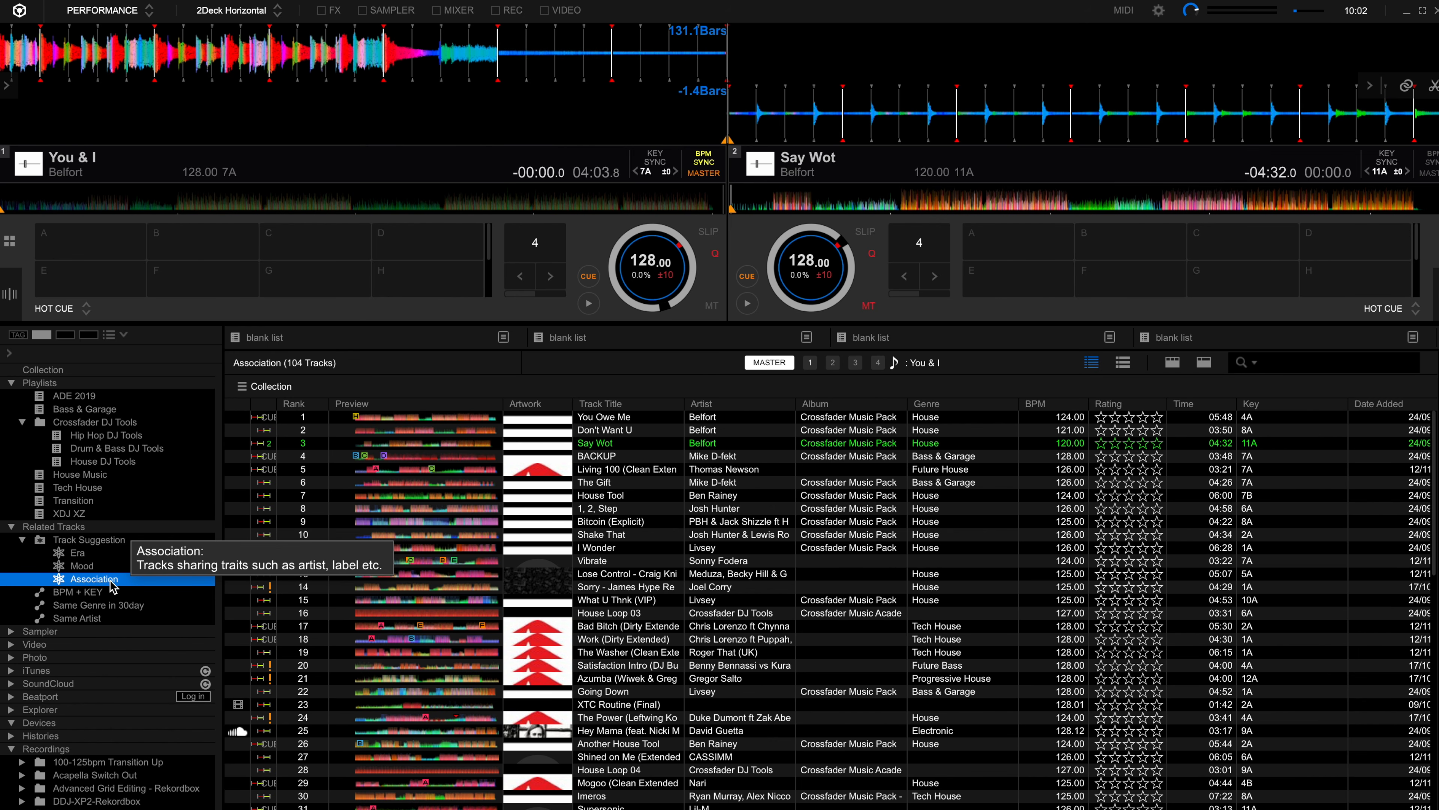
left_click(92, 569)
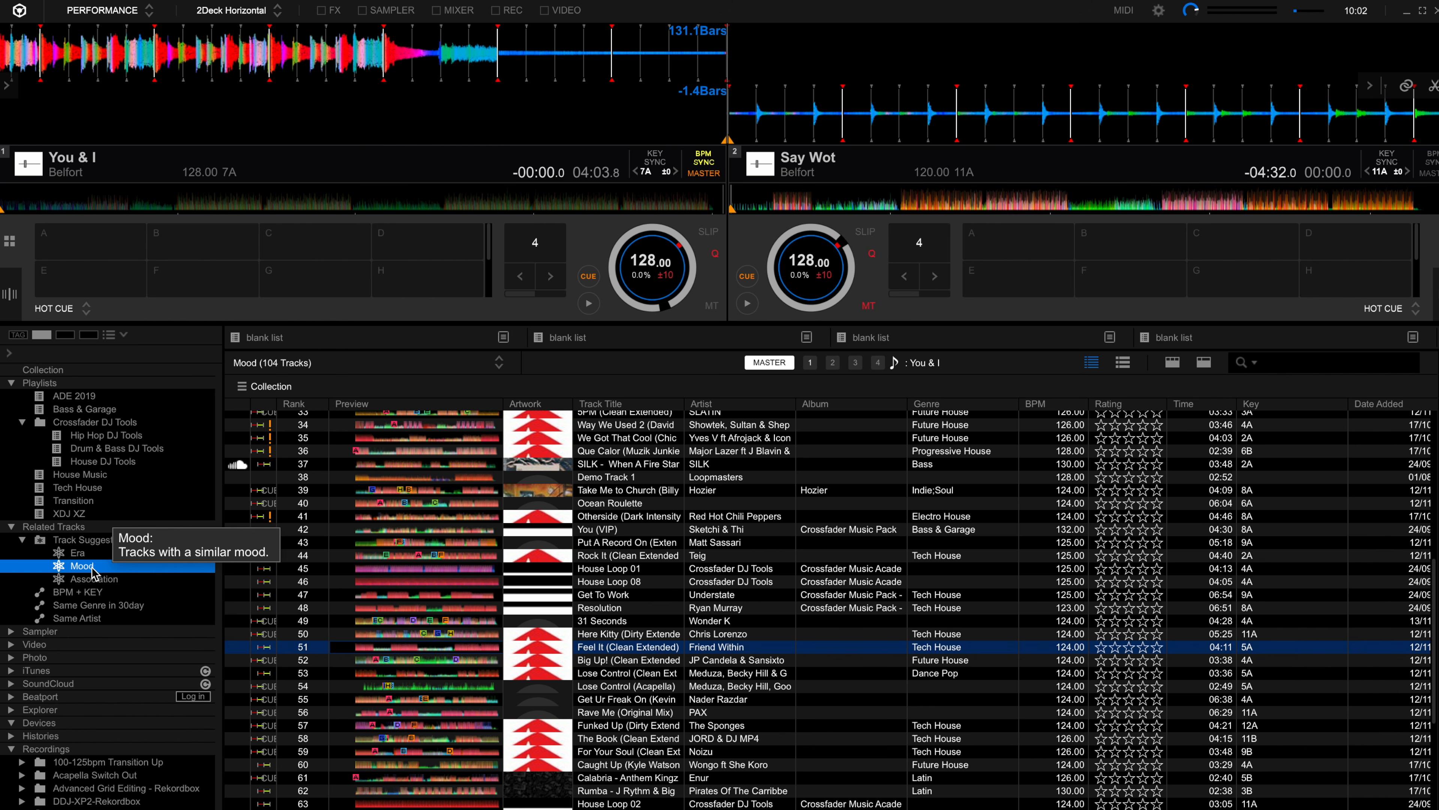
left_click(89, 555)
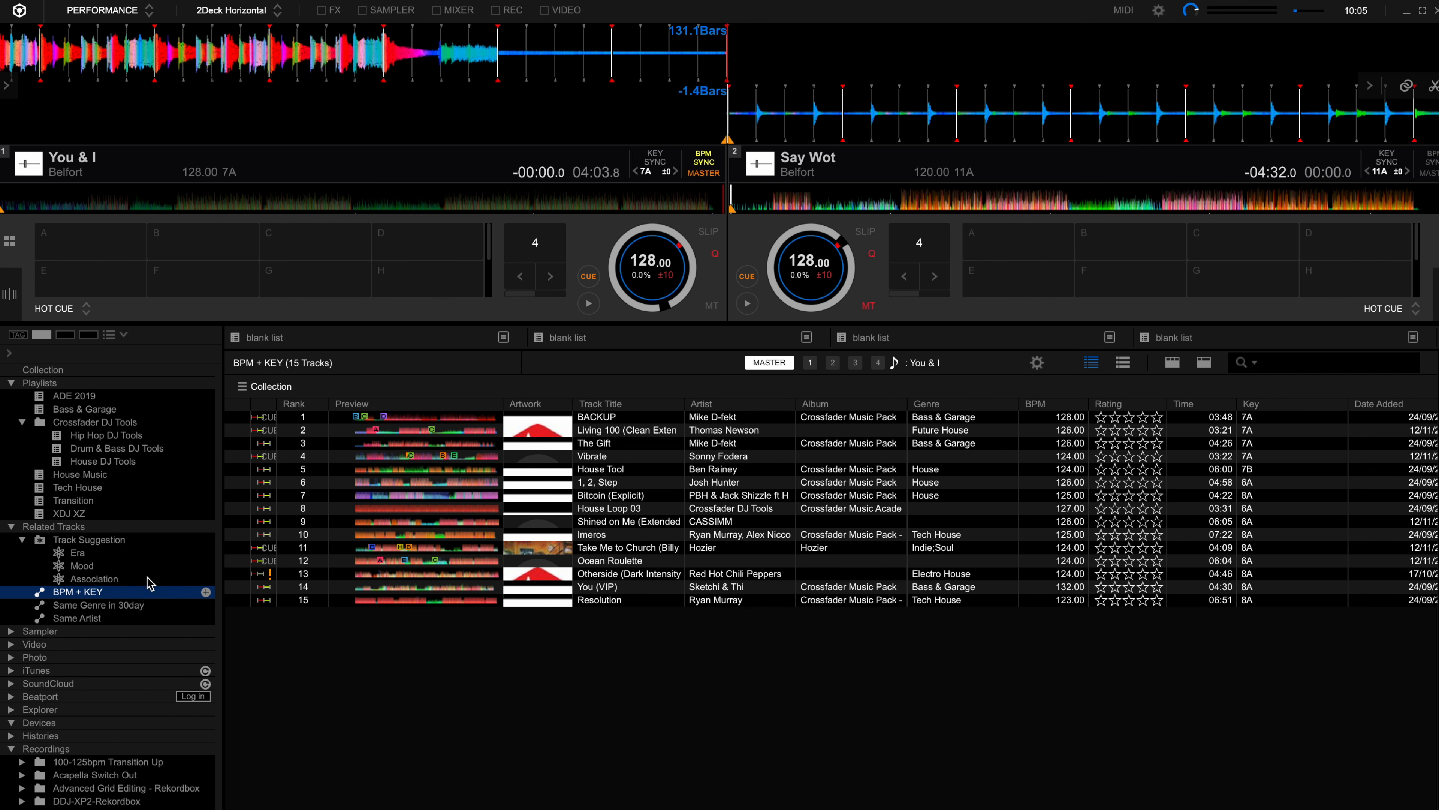
Create a related tracks list matching BPM within ±5% and date added within 60 days, with the same-genre condition off
right_click(92, 527)
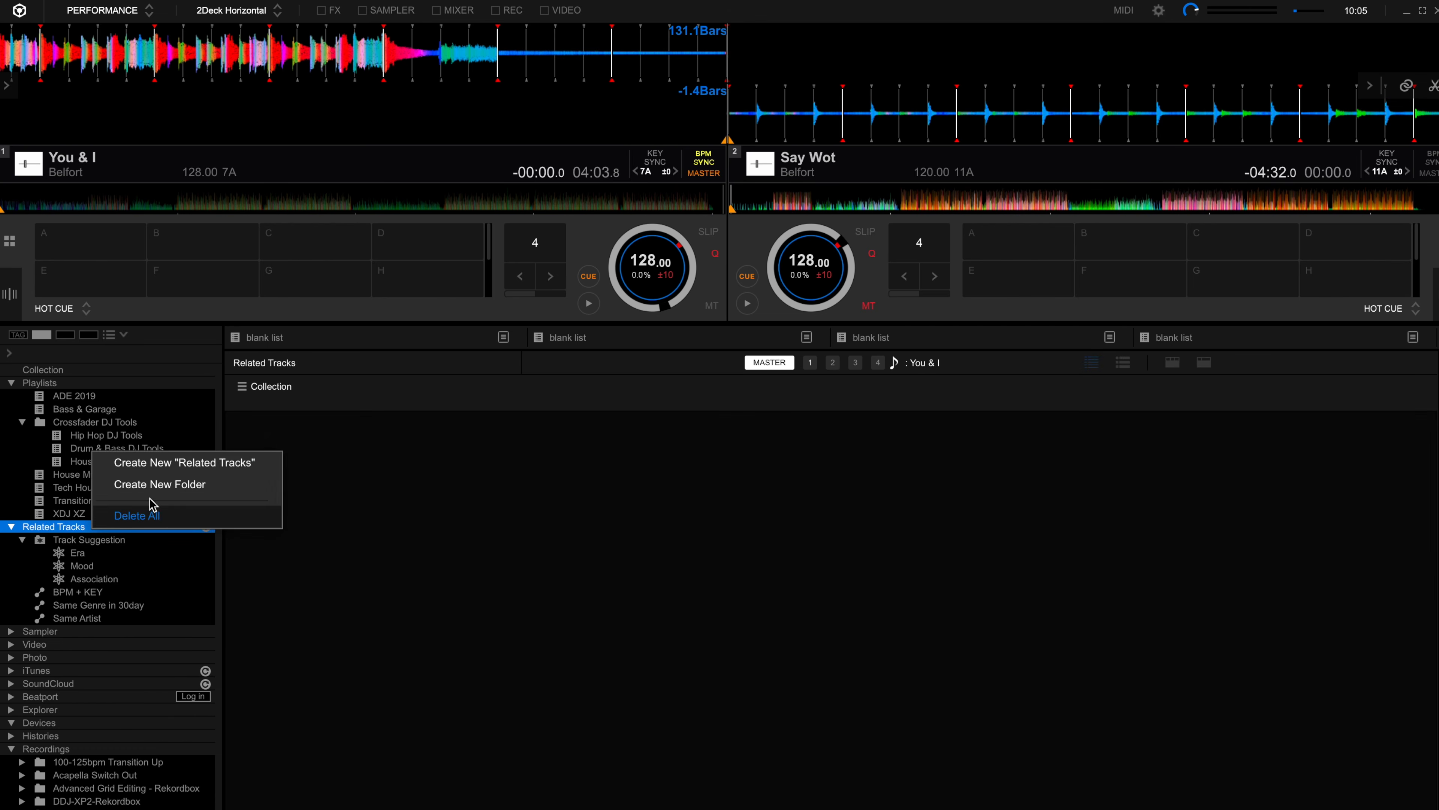
left_click(175, 465)
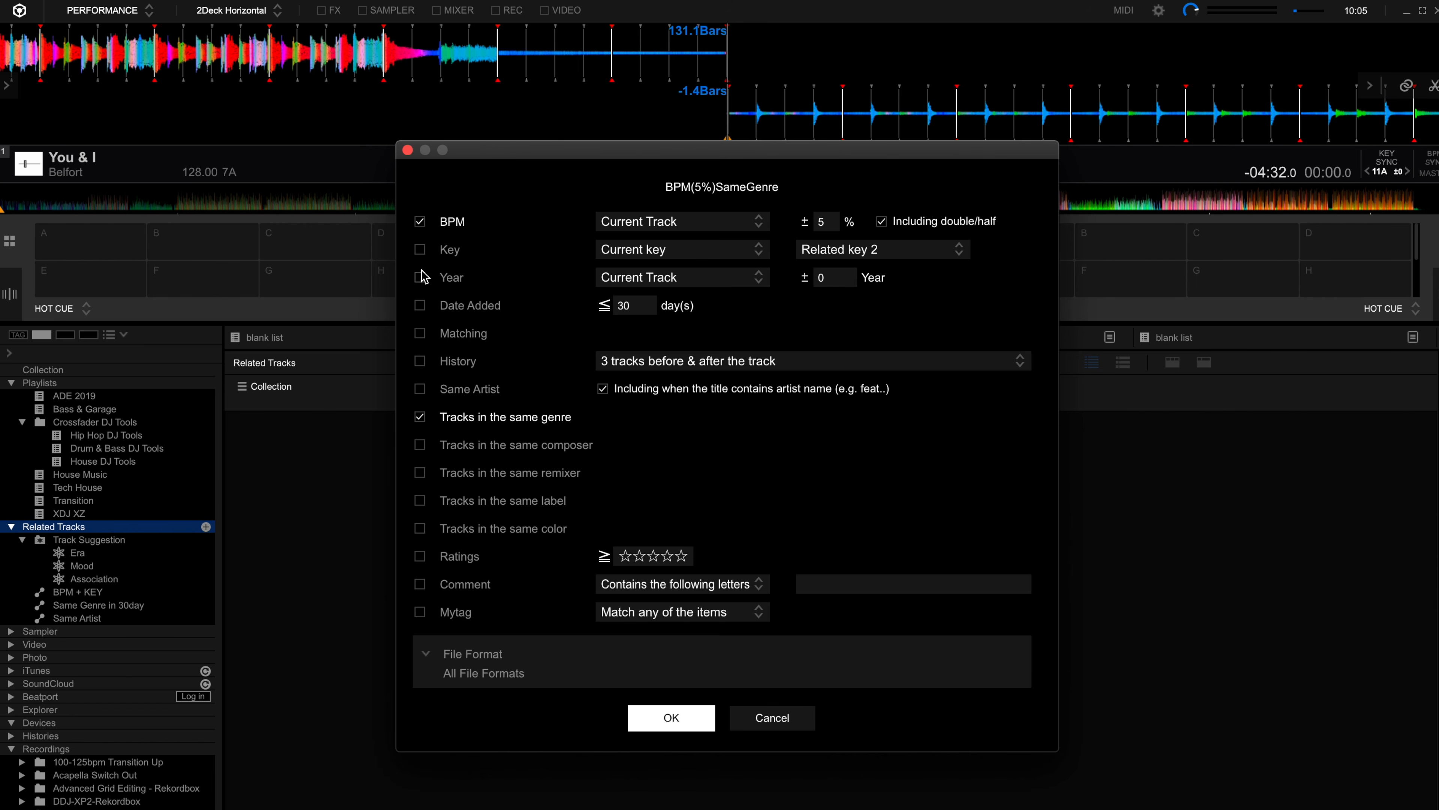
left_click(420, 418)
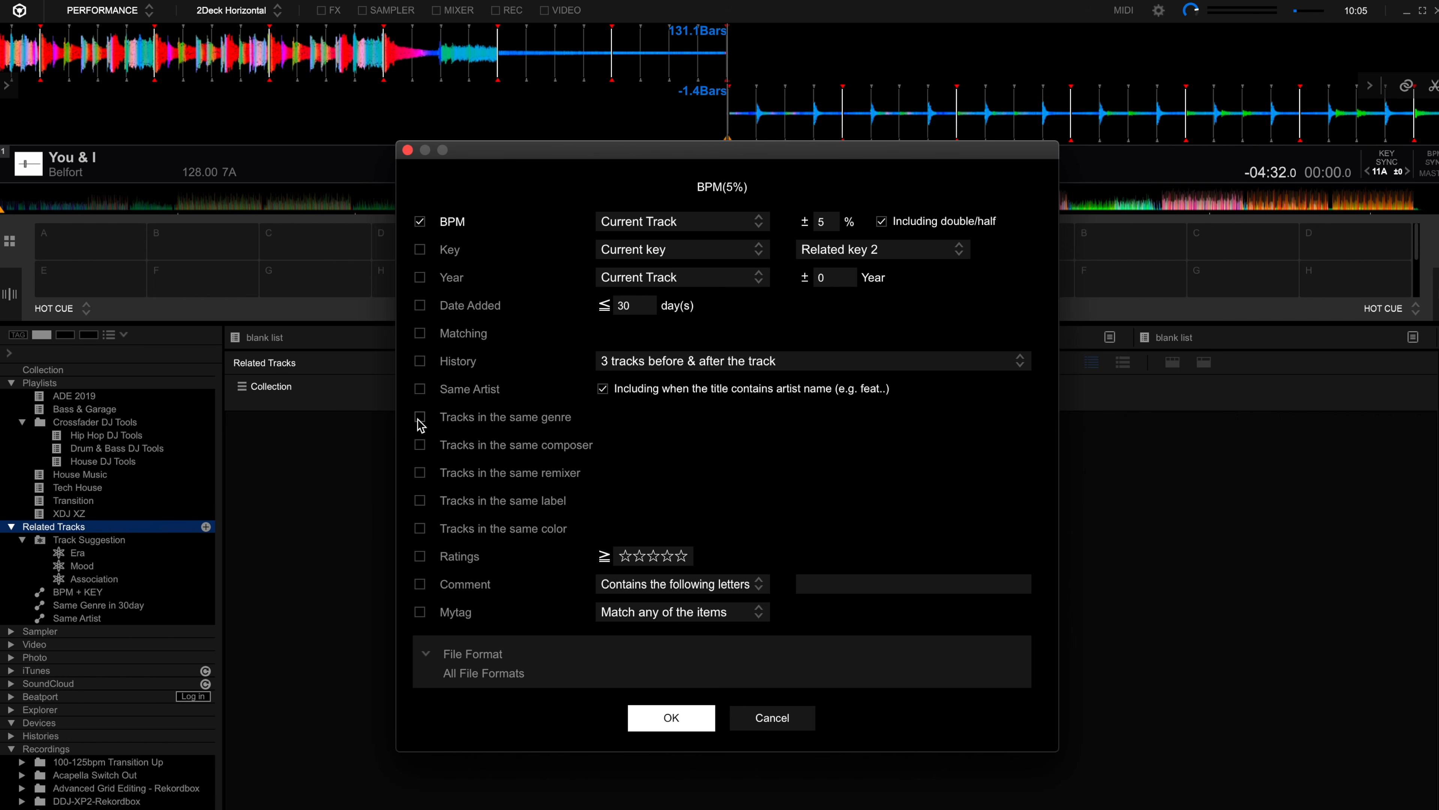
left_click(420, 305)
left_click(644, 310)
type("60")
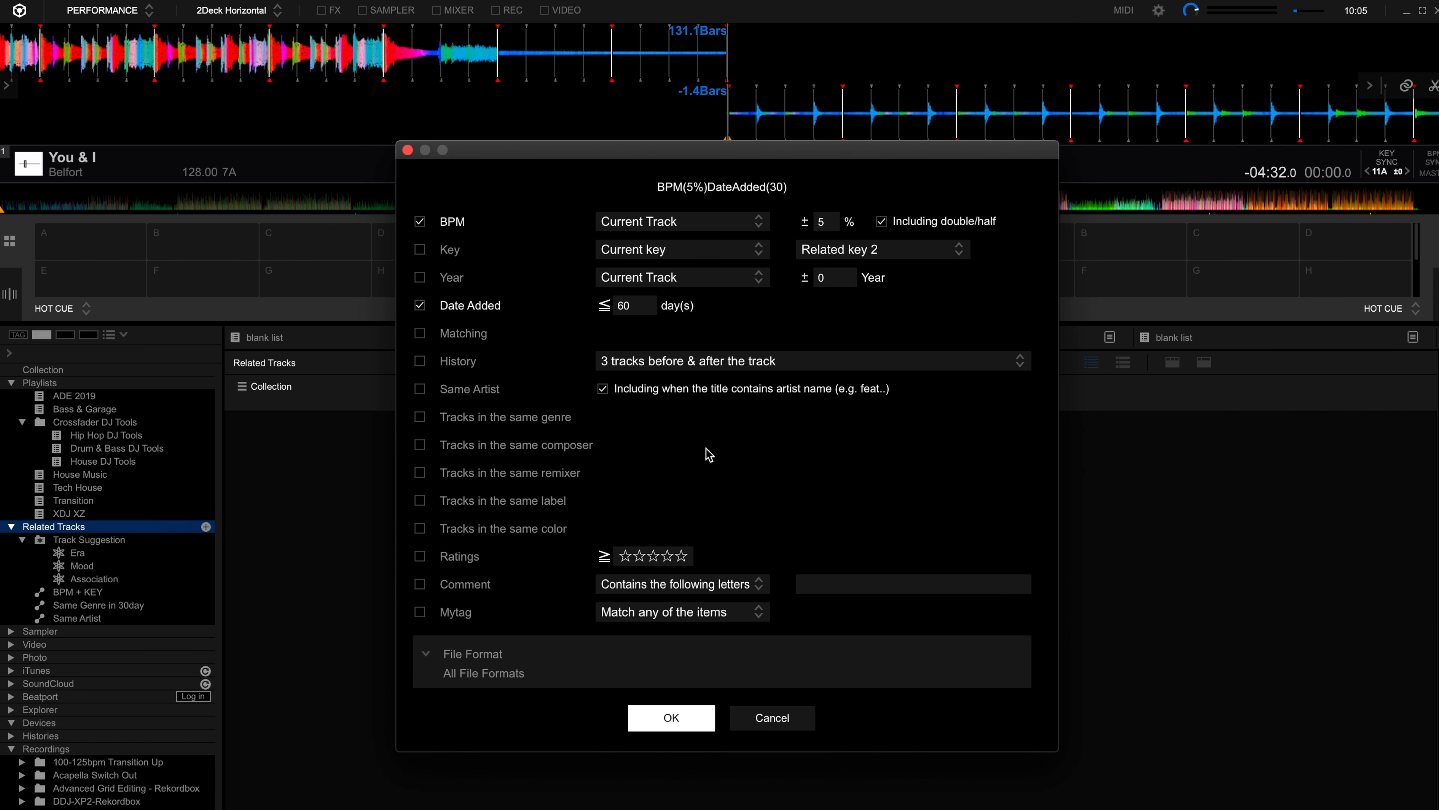
left_click(671, 718)
scroll(629, 594, "down", 10)
scroll(629, 594, "up", 10)
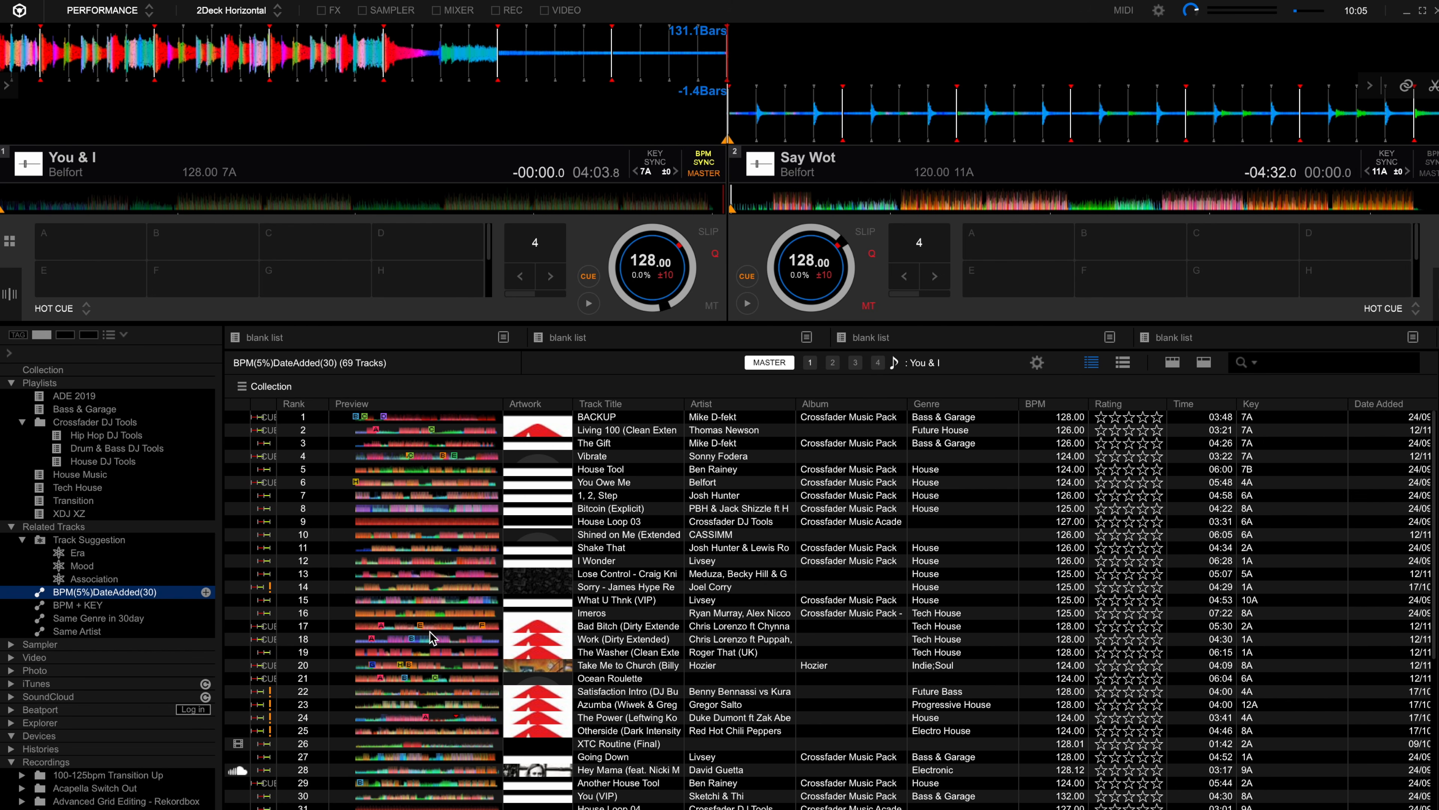
Add the new BPM(5%)DateAdded(30) related tracks list as a playlist and view it alongside the original list
right_click(92, 593)
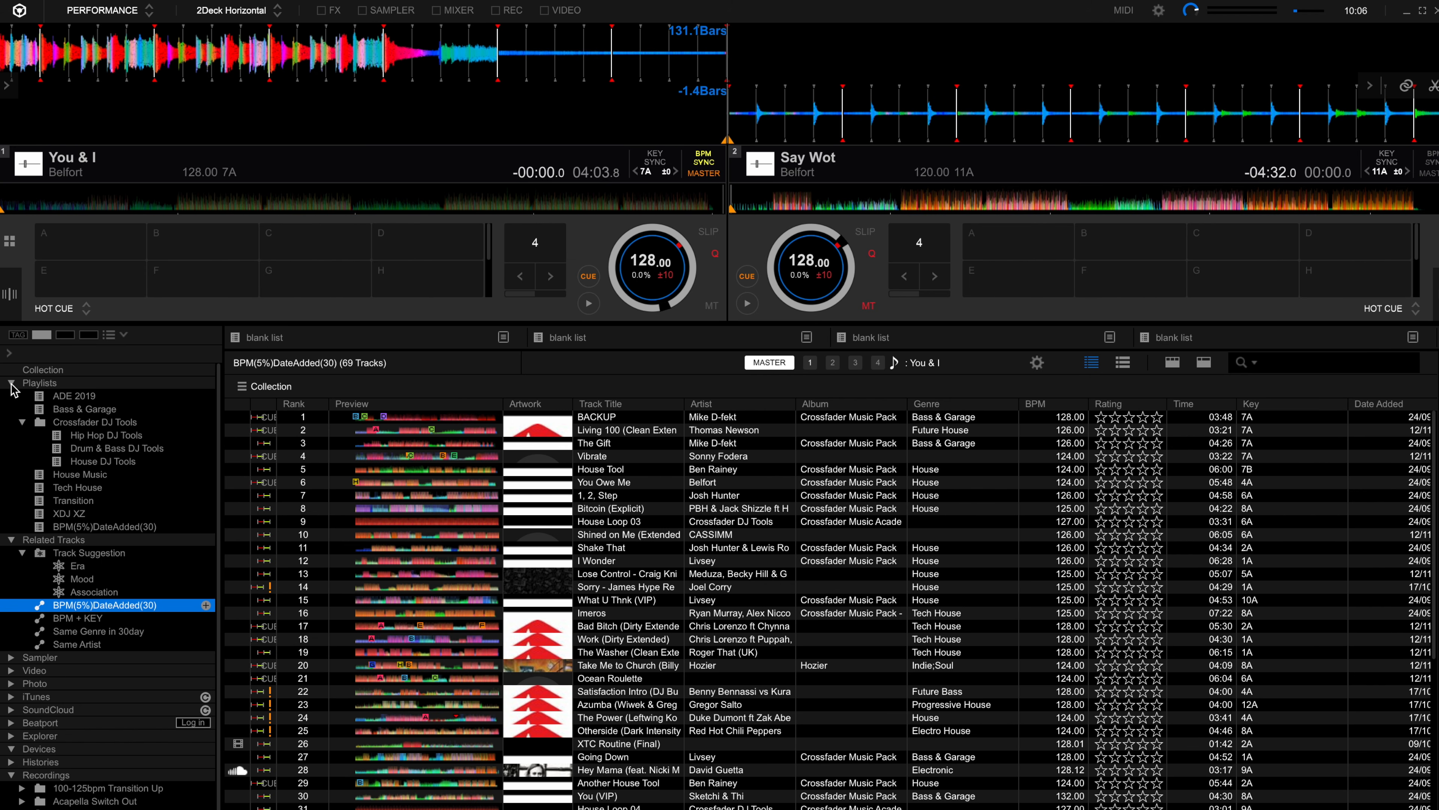
left_click(11, 383)
left_click(11, 383)
left_click(150, 527)
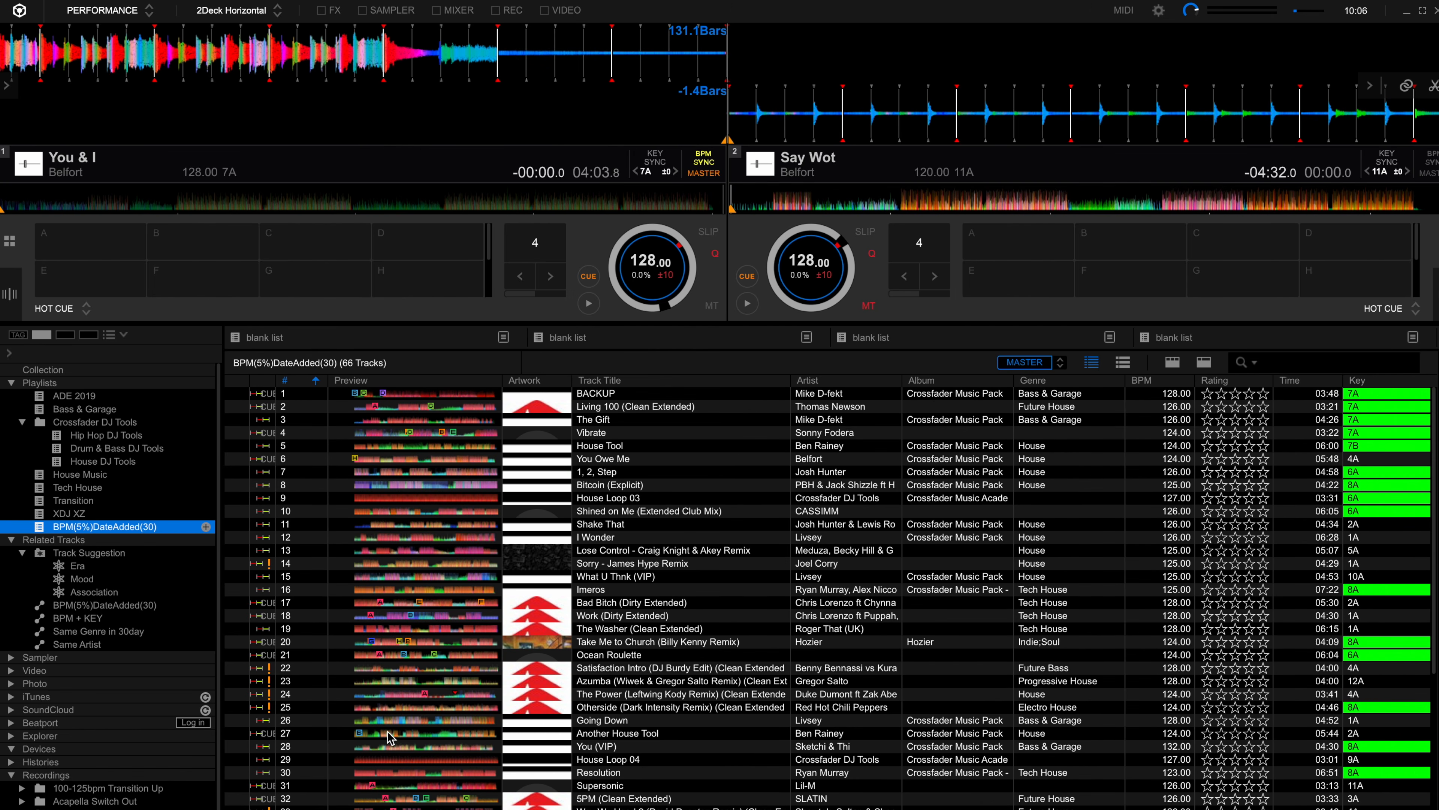
left_click(85, 606)
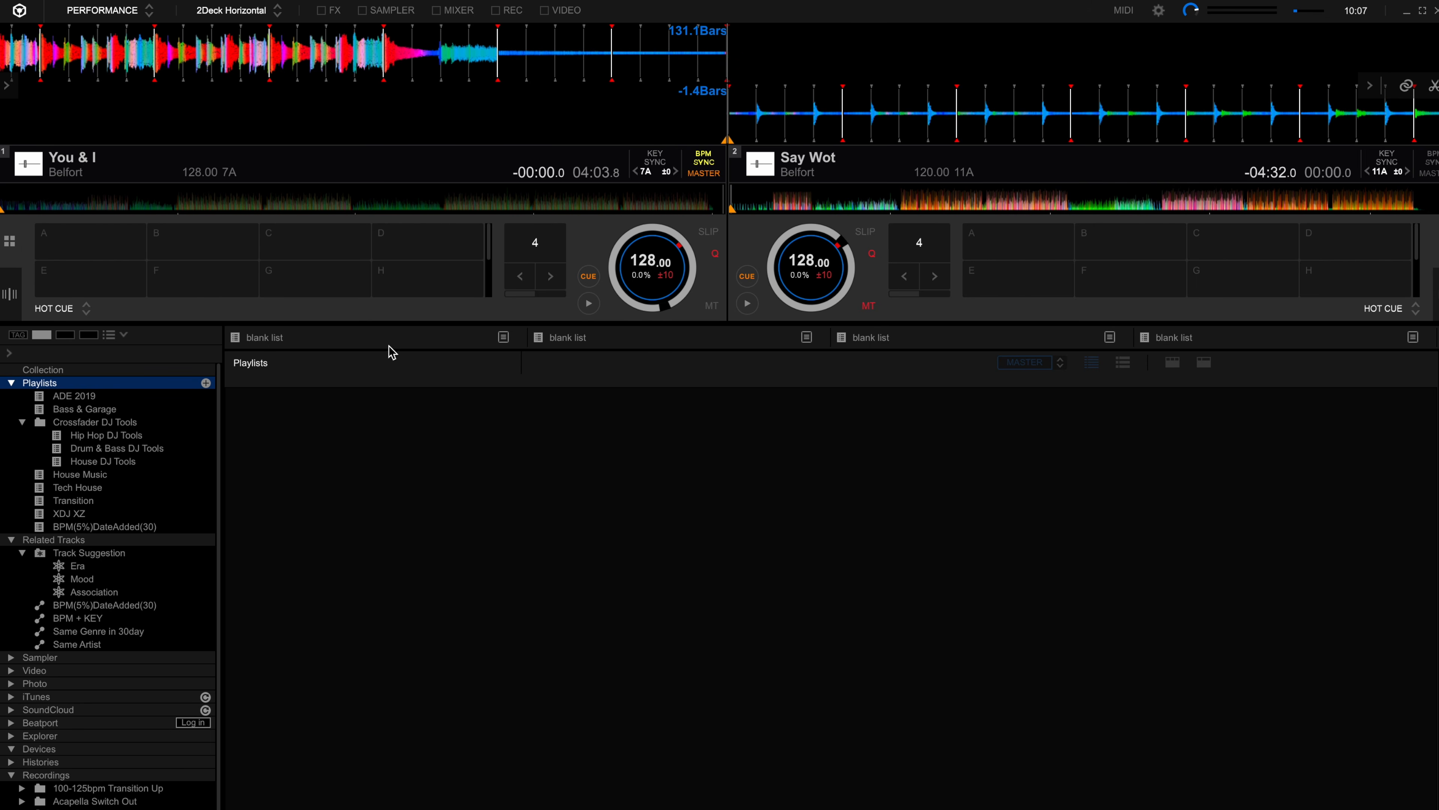
Turn off the Playlist Palette in the View preferences
left_click(1158, 11)
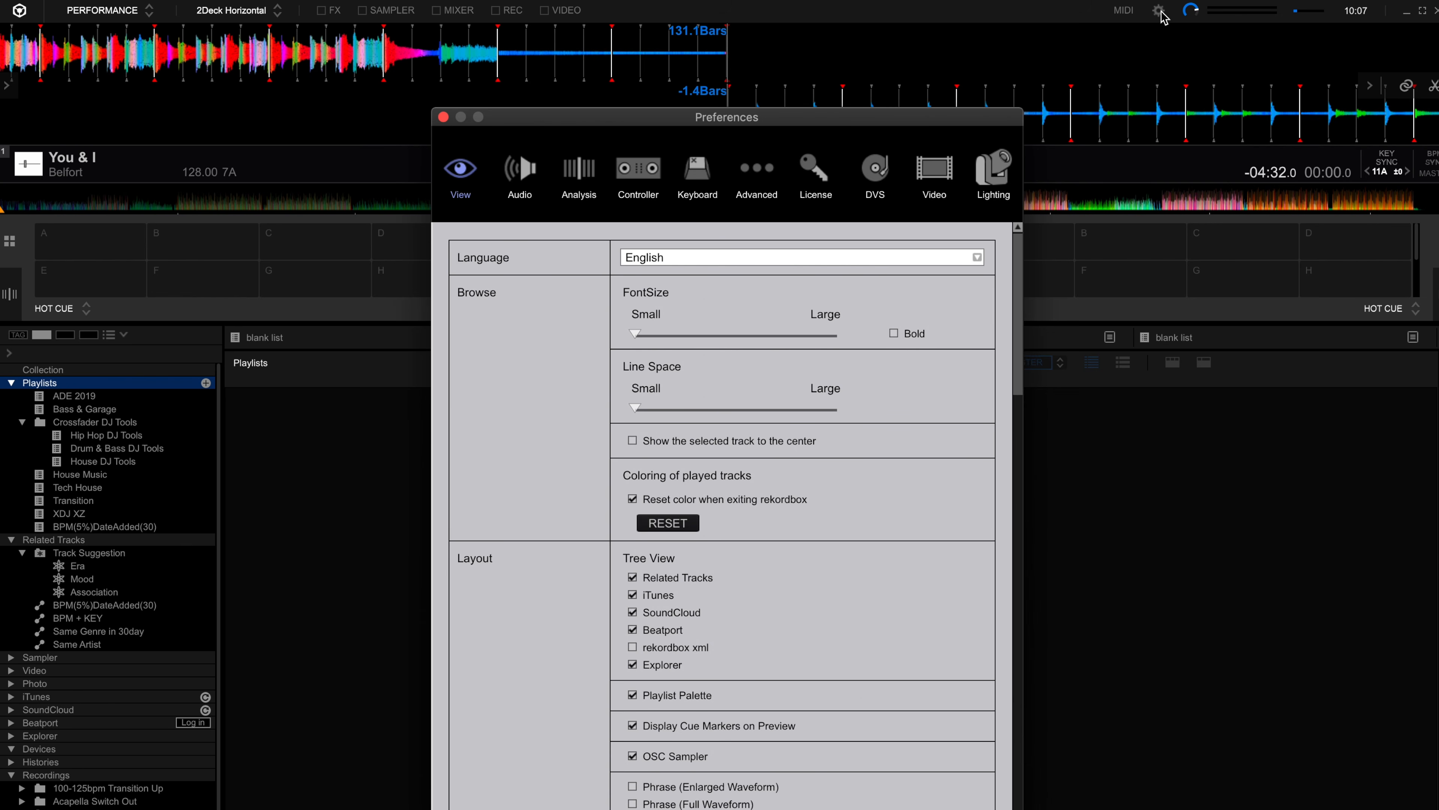
scroll(514, 553, "down", 5)
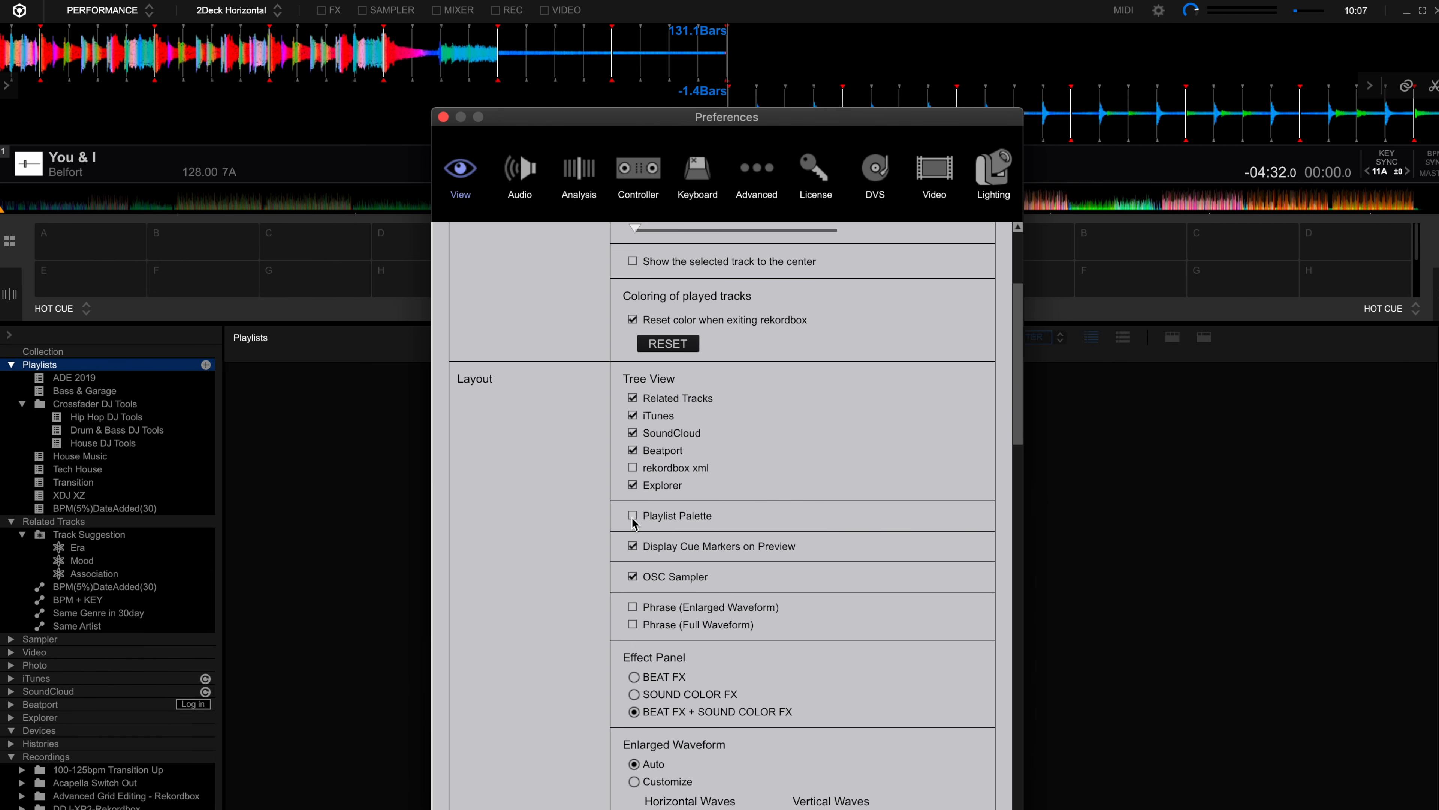
Bring back the Playlist Palette from the preferences and assign the ADE 2019 playlist to the palette's first slot
left_click(443, 117)
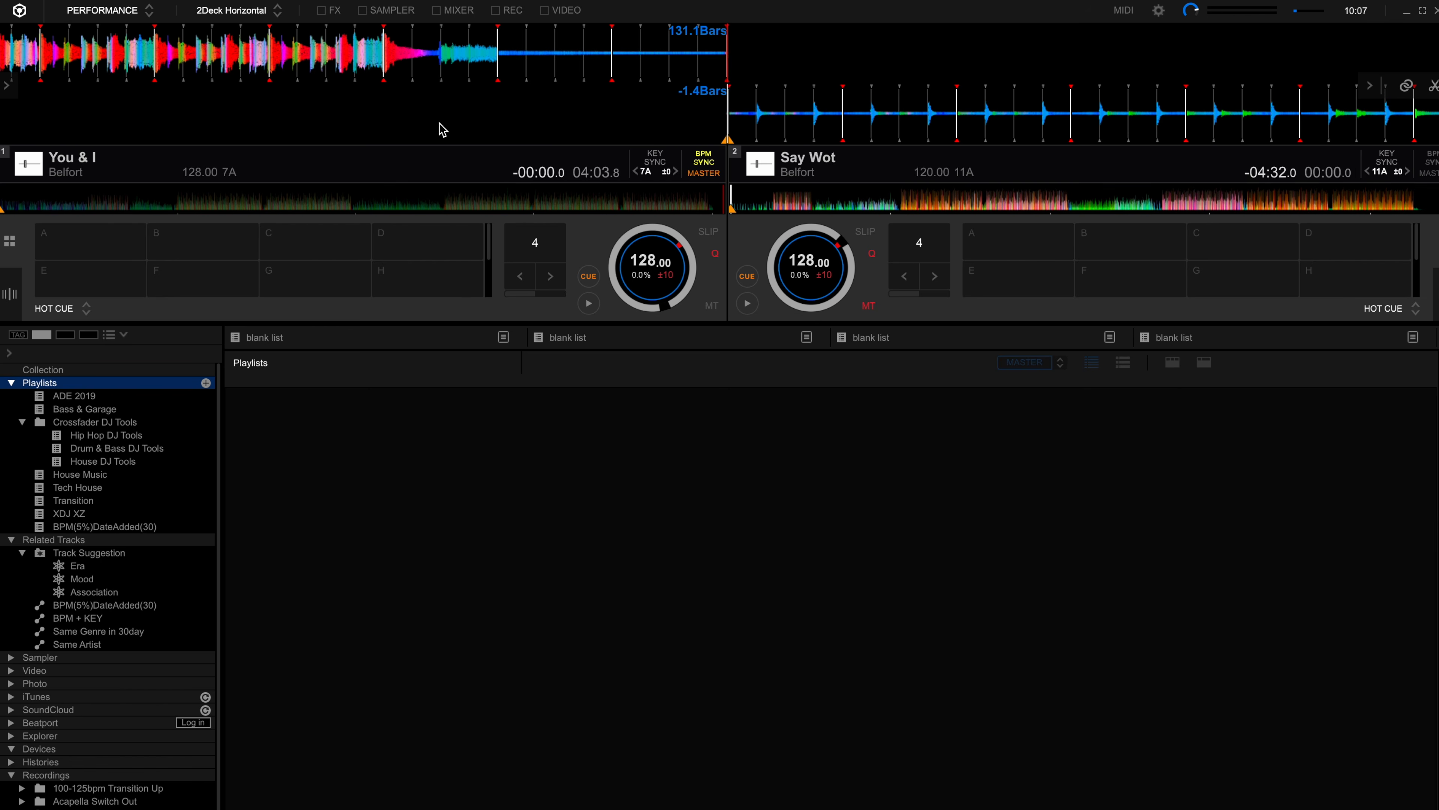
left_click_drag(61, 399, 305, 339)
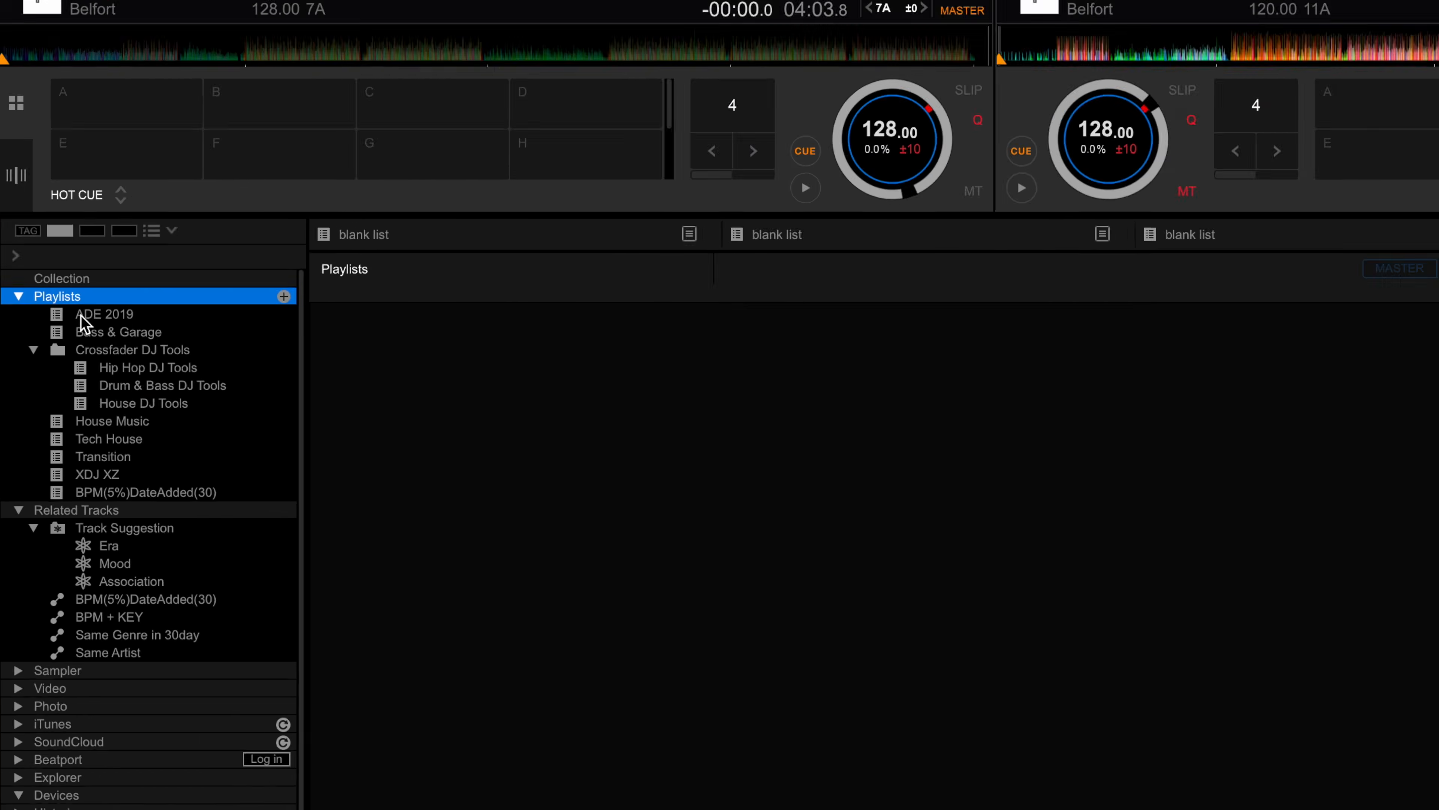
left_click_drag(529, 128, 529, 128)
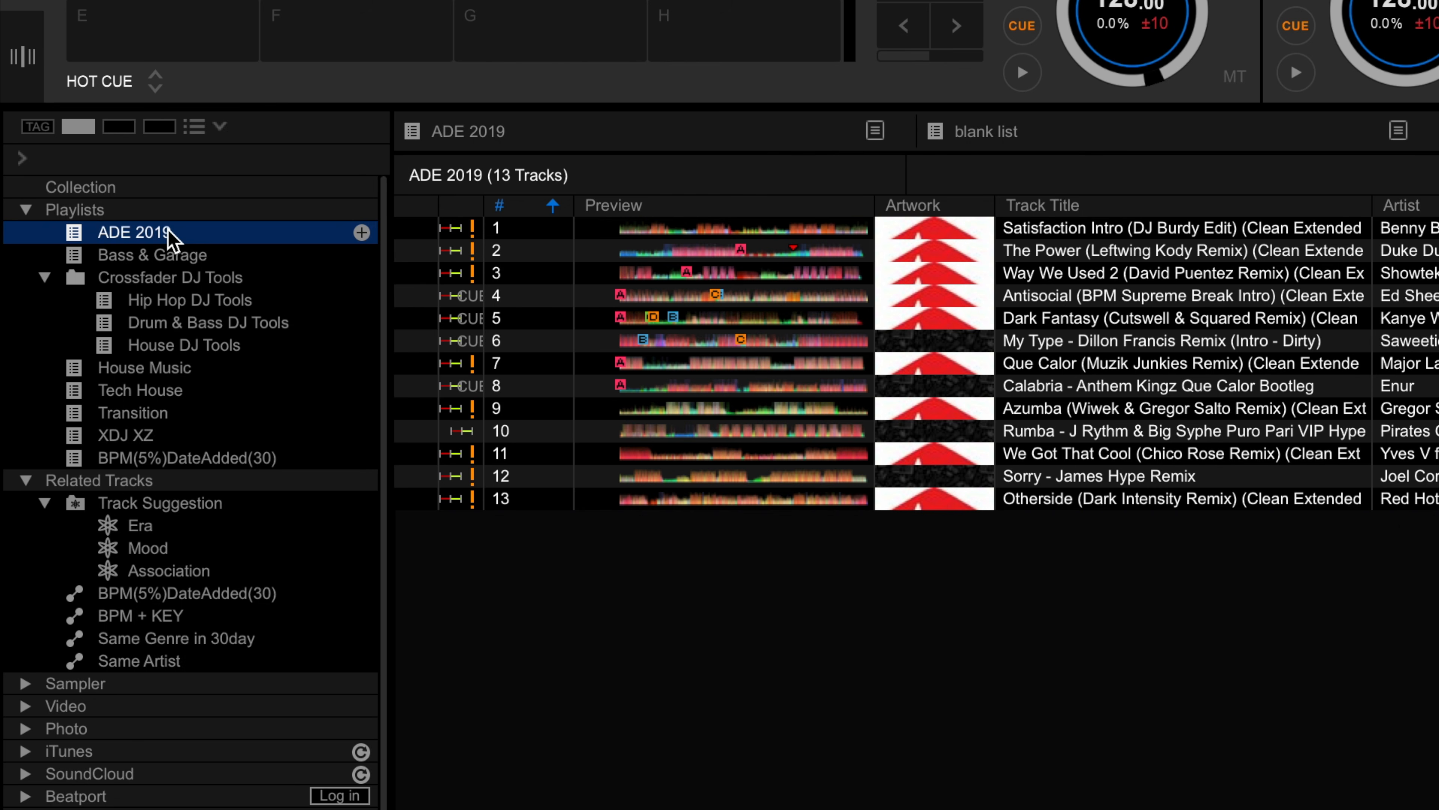
Look at the sort and removal options available for the ADE 2019 palette slot
left_click(877, 131)
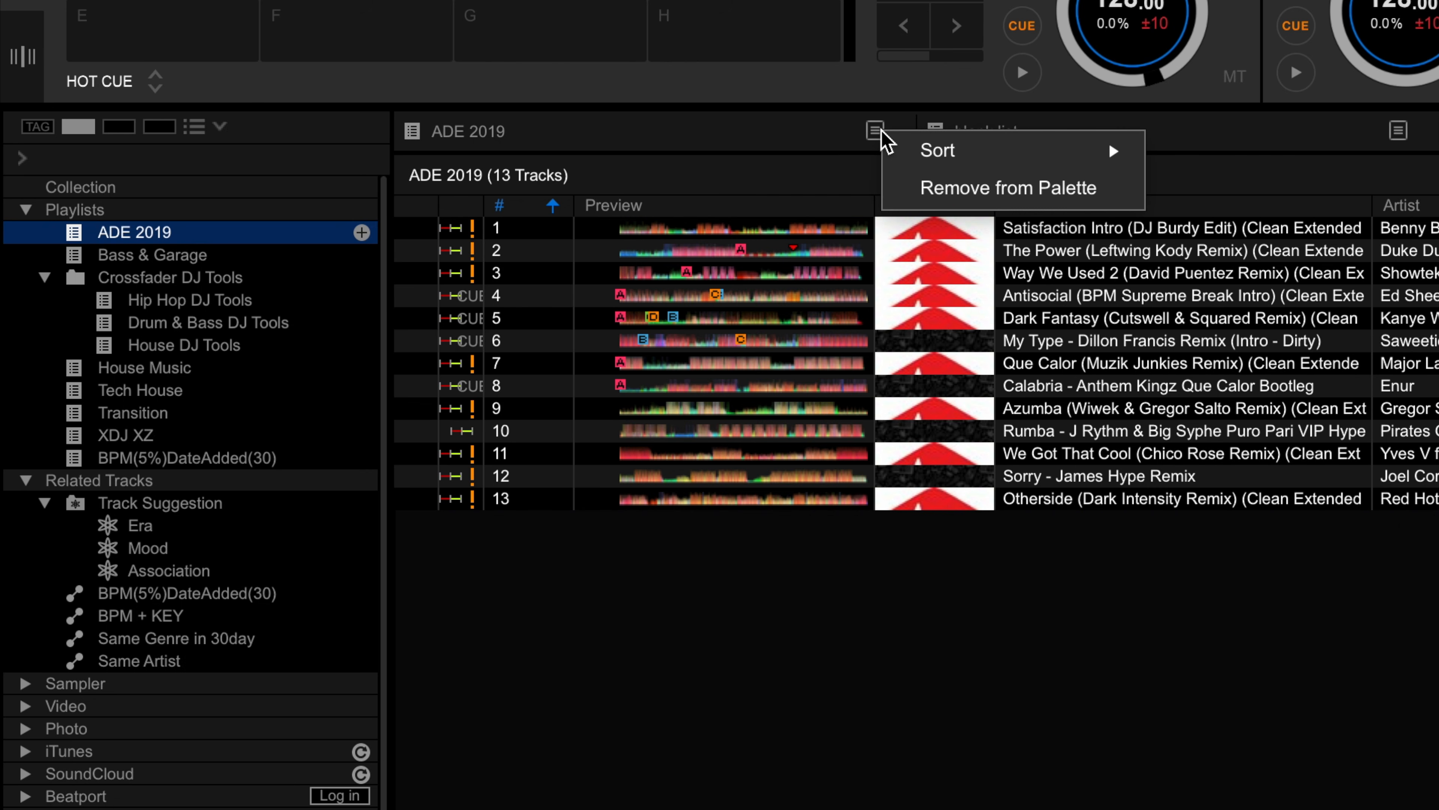
mouse_move(999, 147)
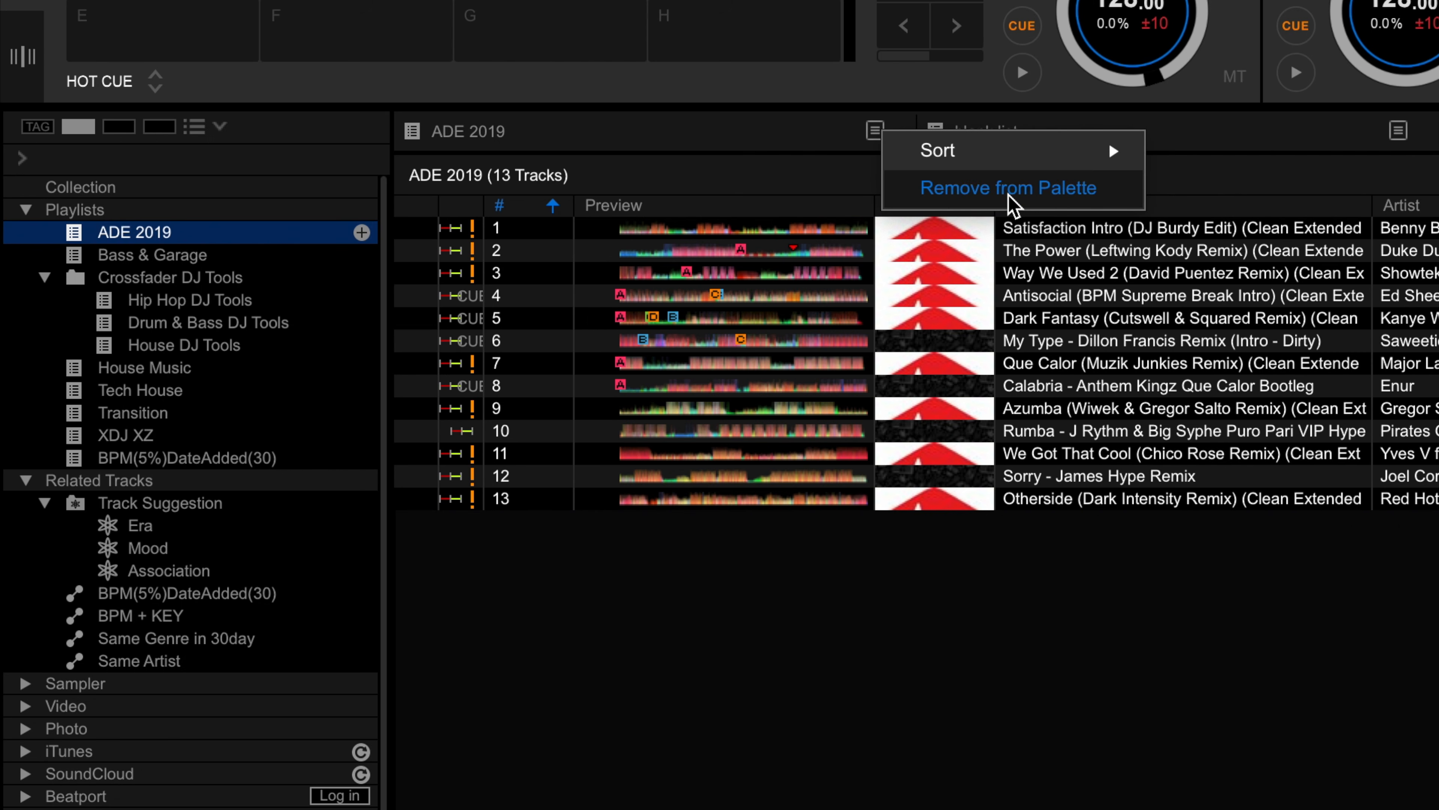
left_click(964, 711)
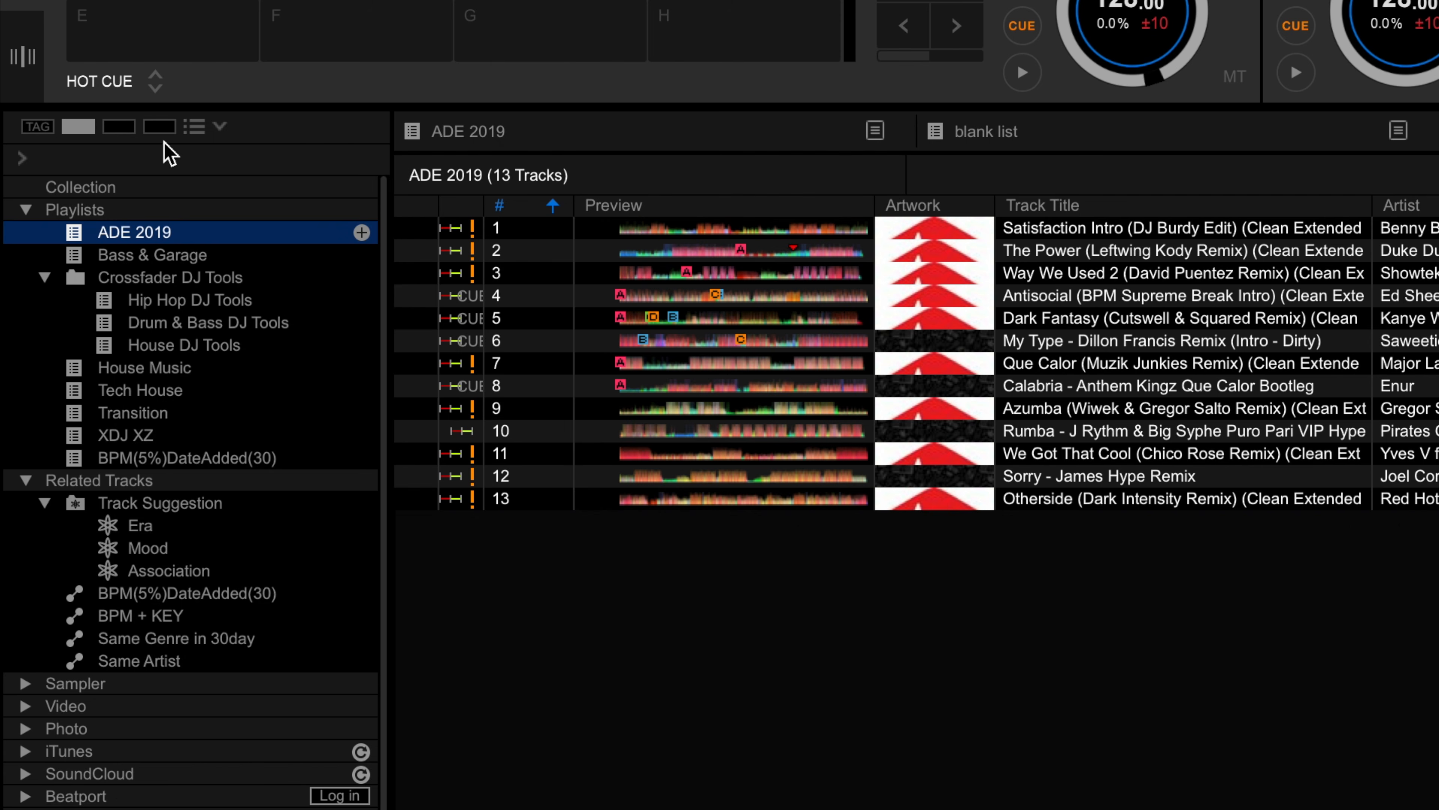
Switch through the three palette banks to compare their slots, finishing on the first bank
left_click(122, 127)
left_click(160, 127)
left_click(79, 127)
left_click(118, 127)
left_click(157, 127)
left_click(77, 129)
left_click(116, 129)
left_click(159, 130)
left_click(85, 128)
left_click(118, 128)
left_click(160, 129)
left_click(79, 128)
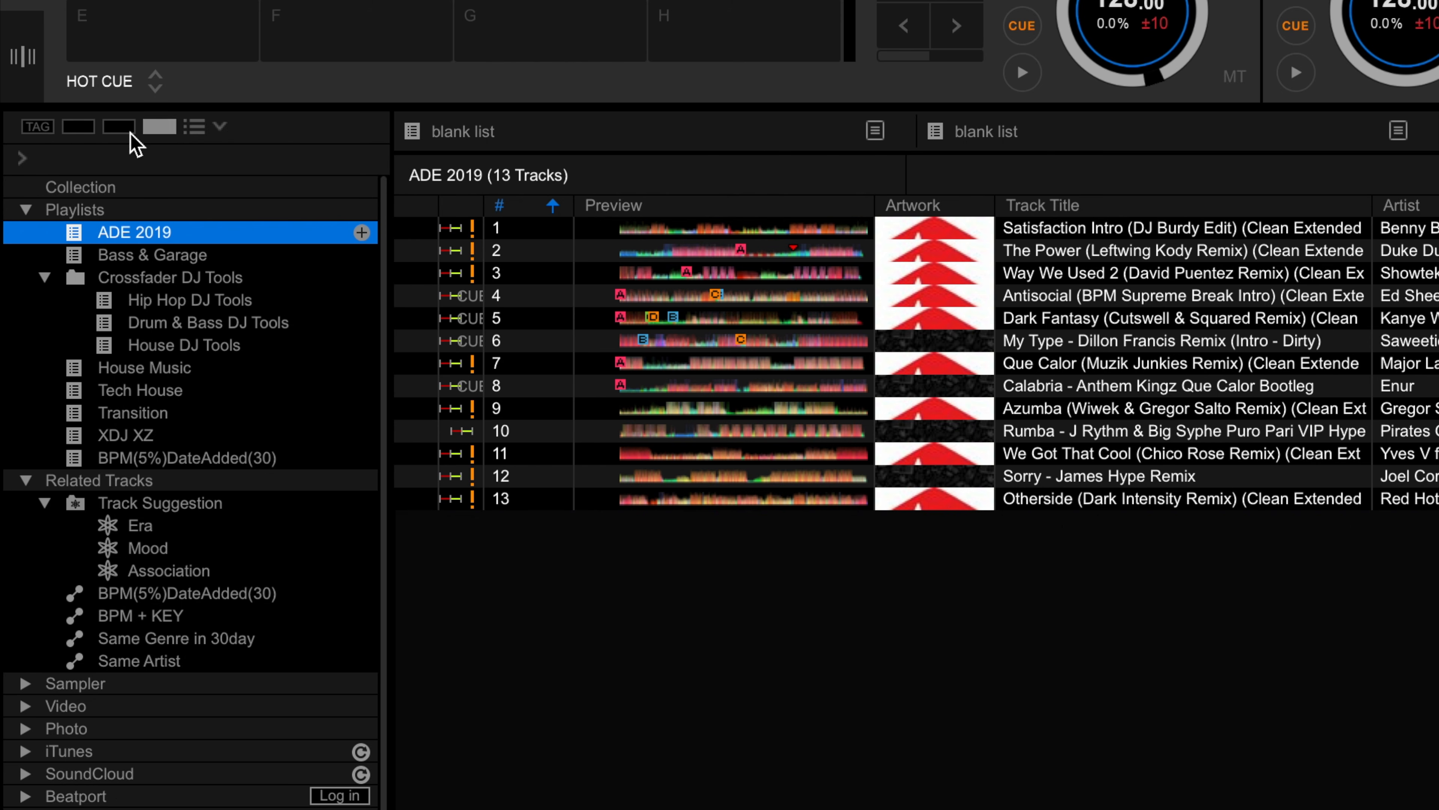
Expand the playlist palette so the tracks of each assigned playlist are listed
left_click(221, 130)
left_click(221, 129)
left_click(221, 129)
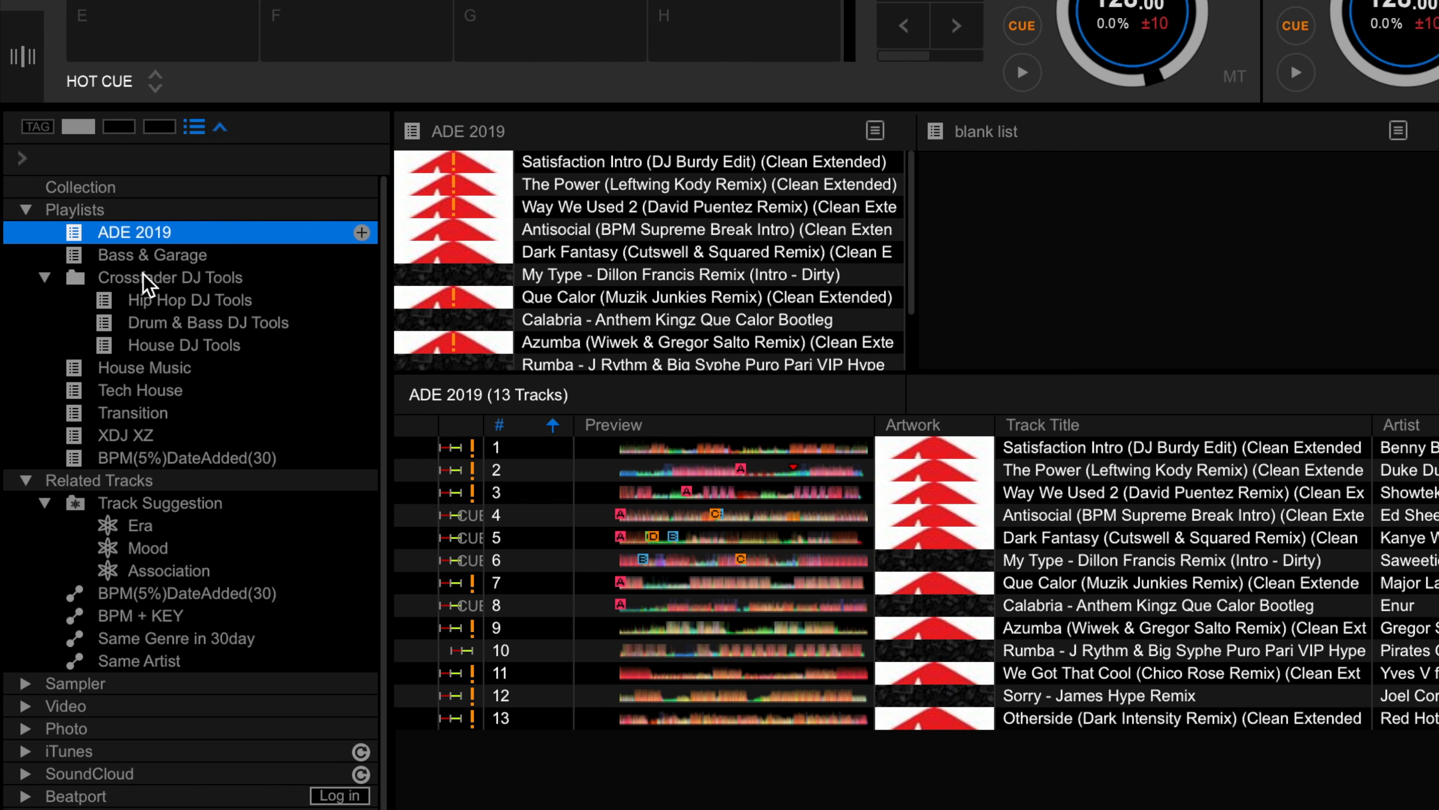
Assign the Tech House playlist to the second palette slot and House Music to the third
left_click(146, 259)
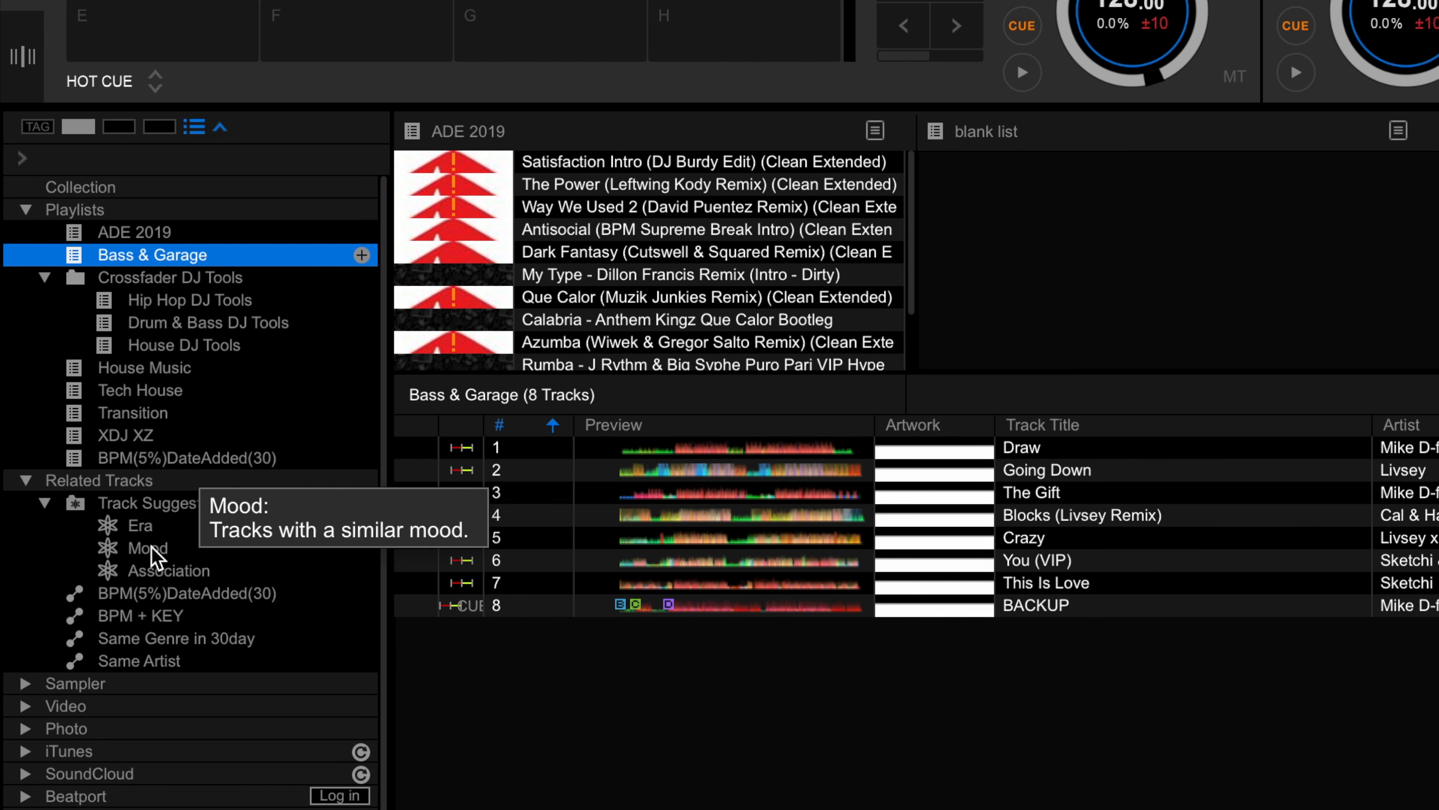
left_click(141, 391)
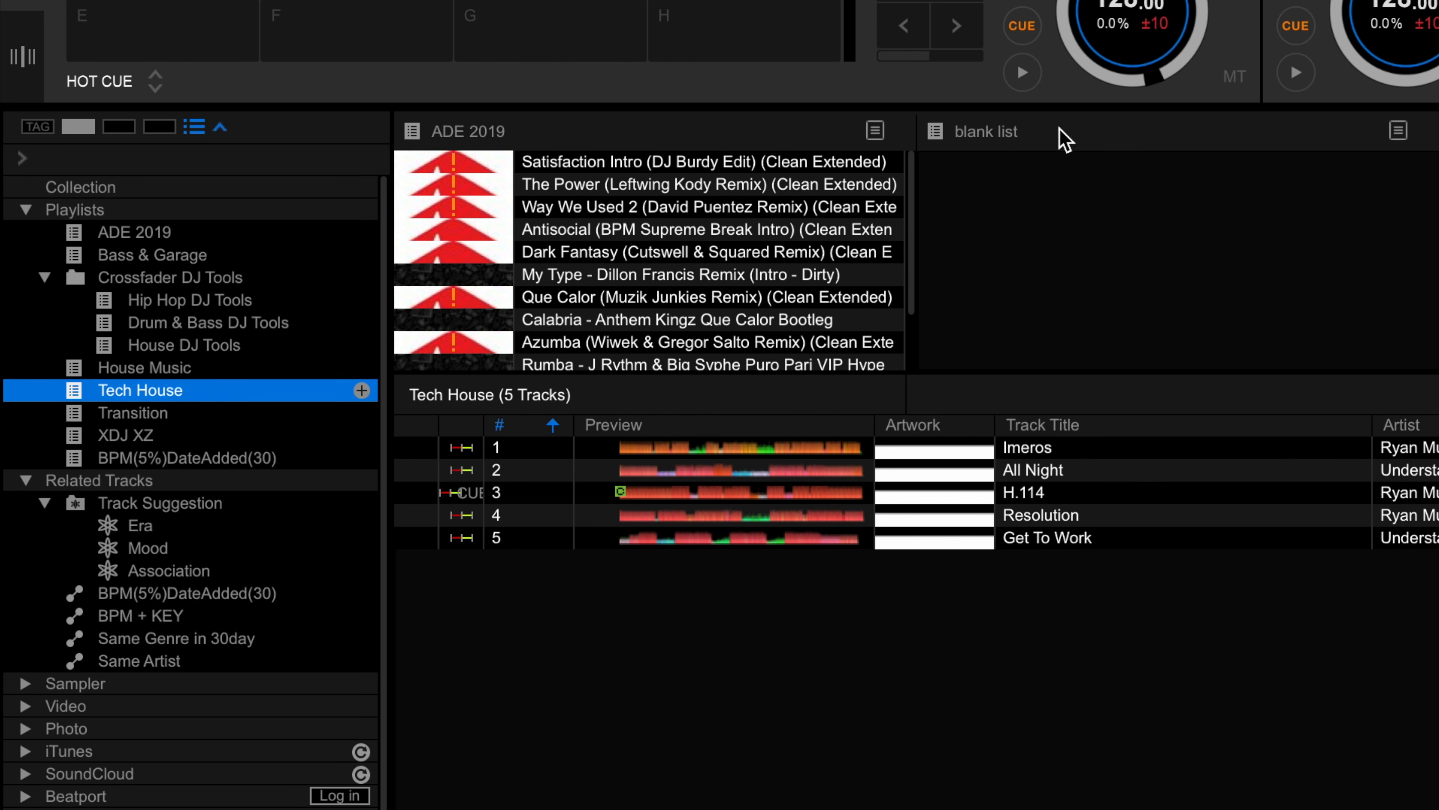
left_click_drag(141, 391, 975, 163)
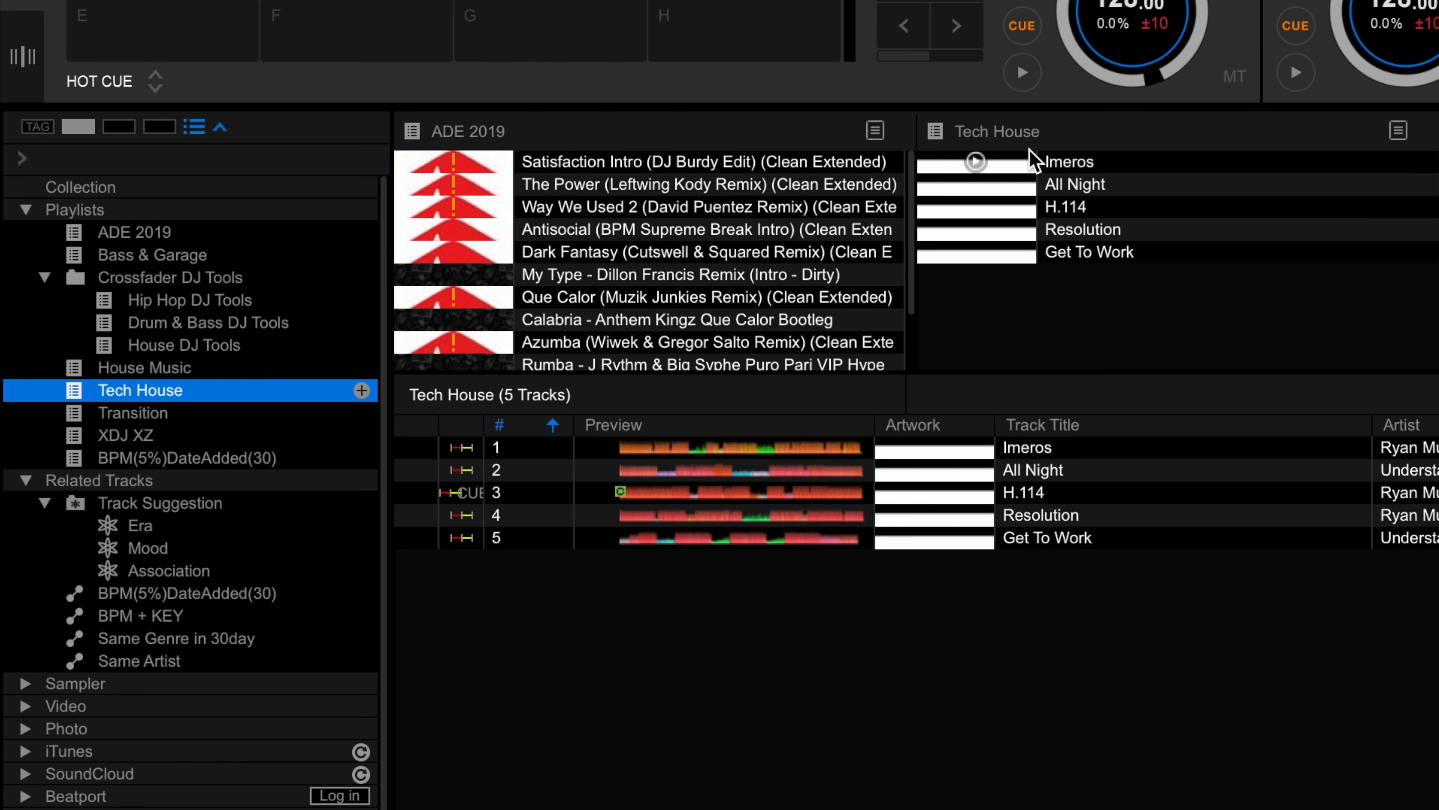
left_click_drag(144, 367, 1074, 269)
scroll(1150, 339, "down", 2)
scroll(1150, 339, "up", 2)
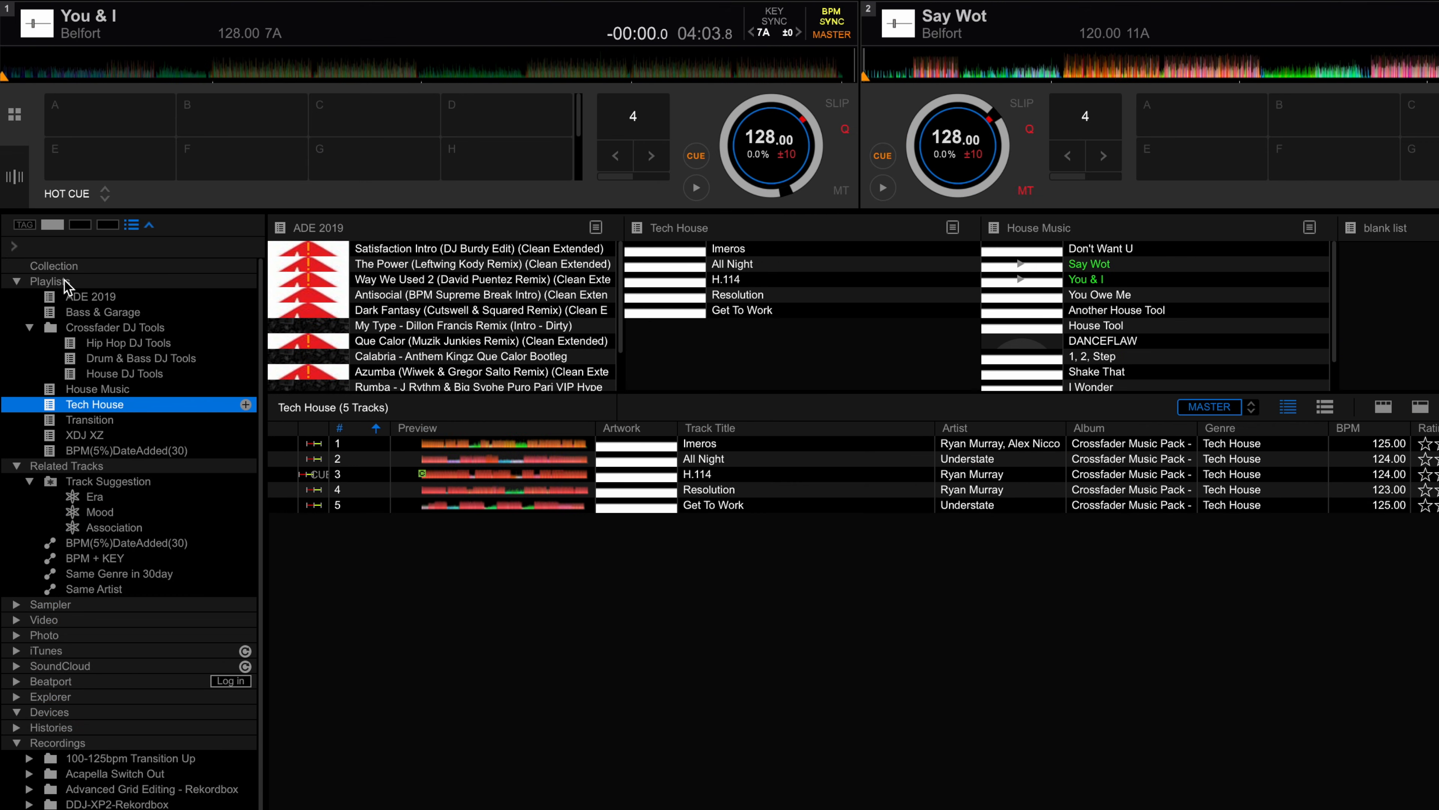
Start a new intelligent playlist under Playlists with the condition BPM > 120
right_click(66, 284)
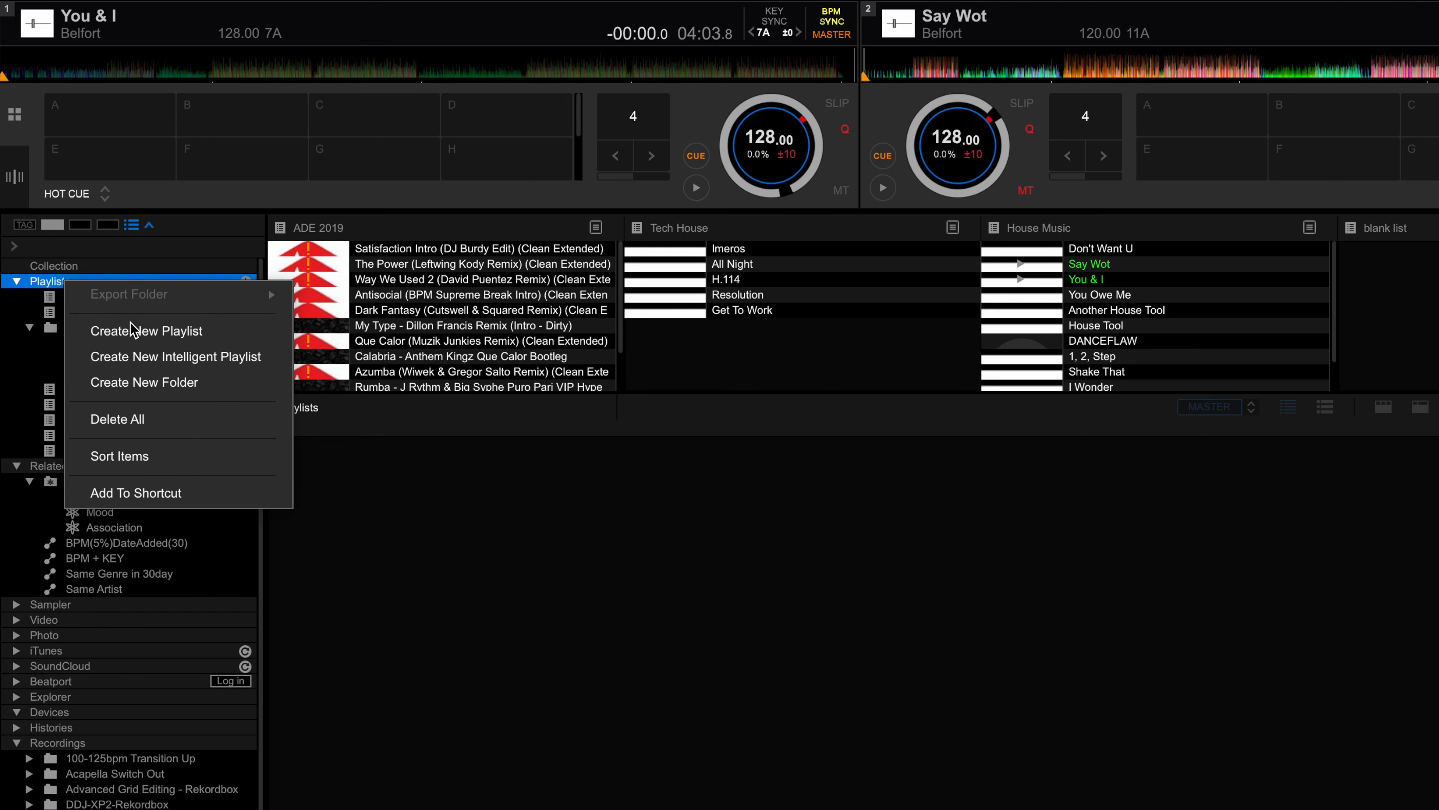
left_click(142, 357)
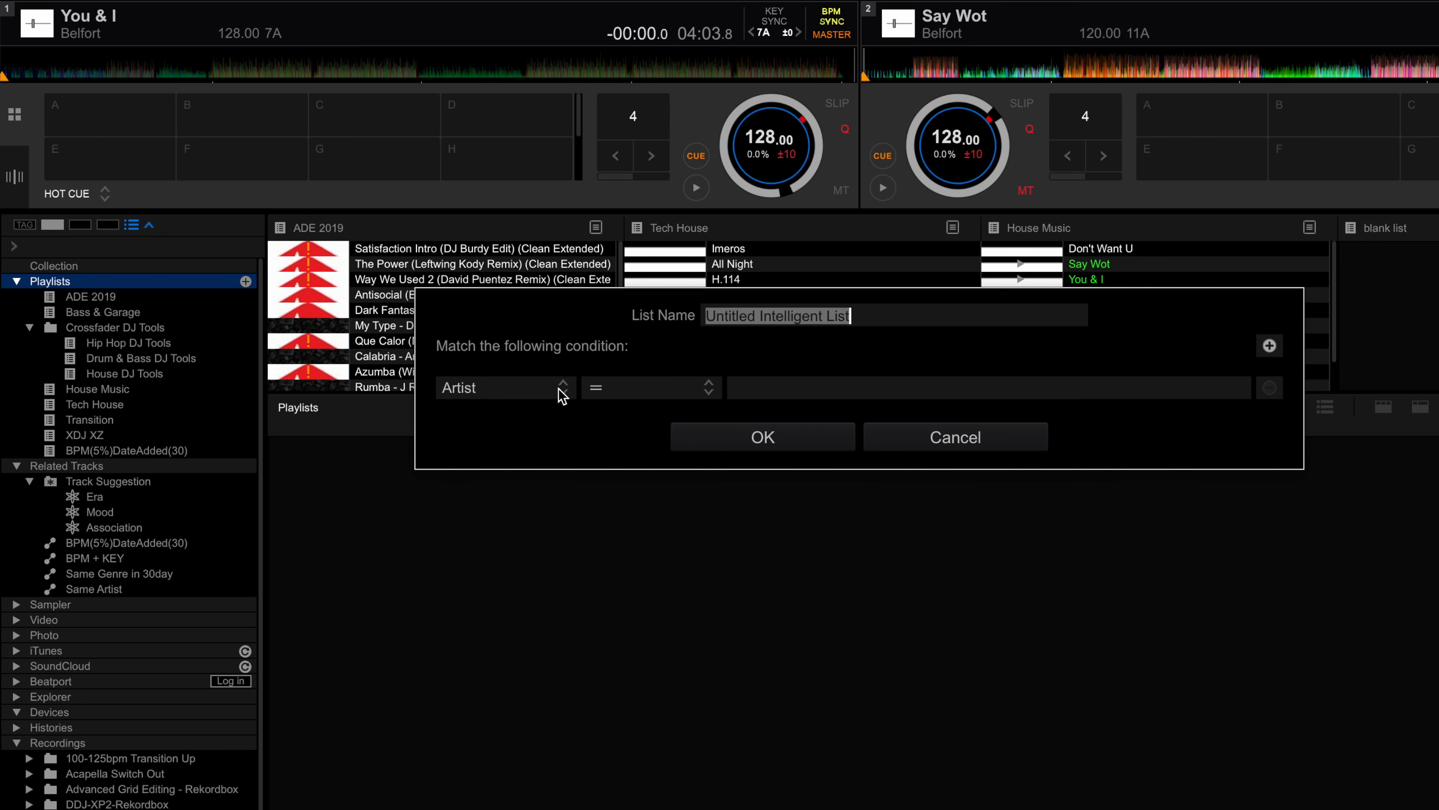
left_click(569, 390)
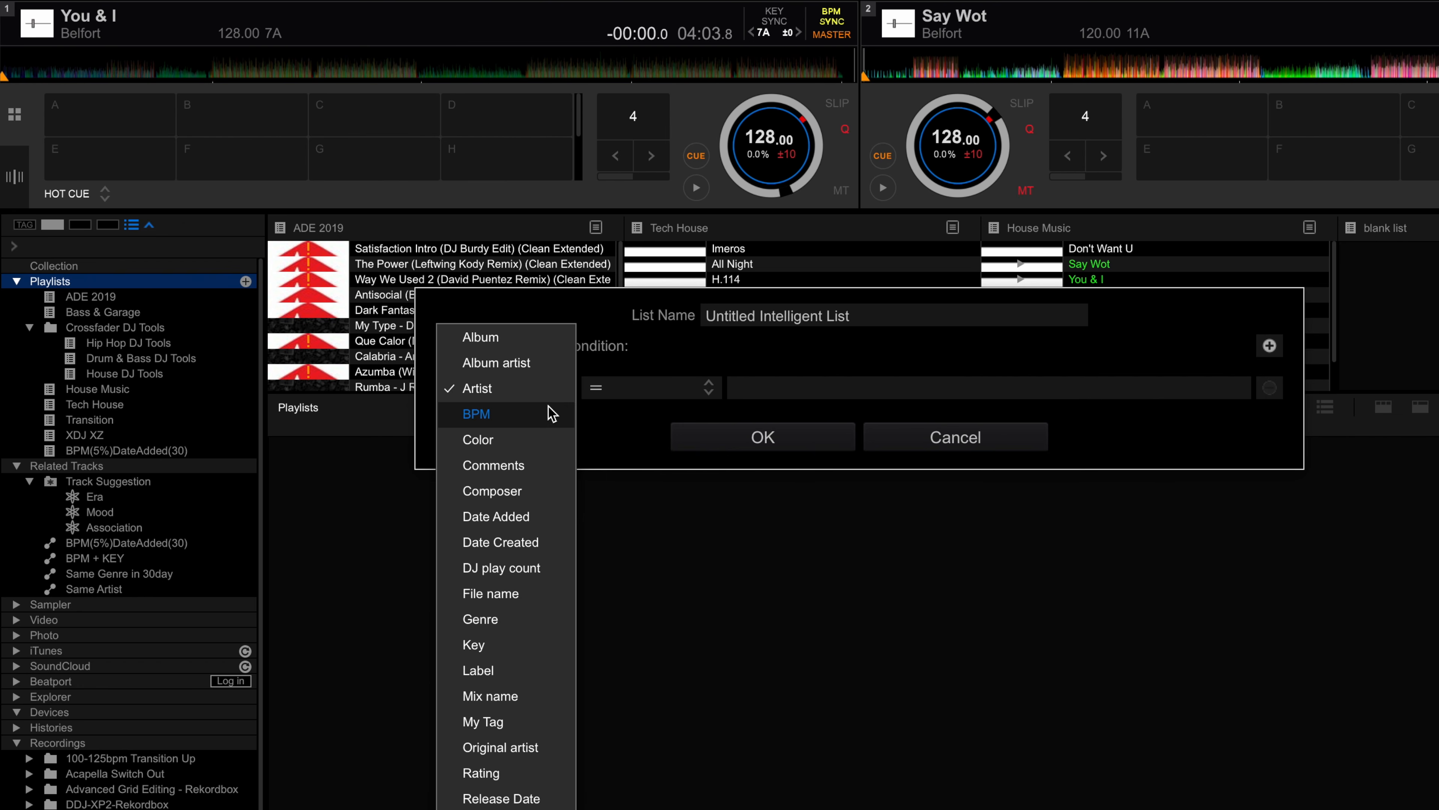
left_click(530, 414)
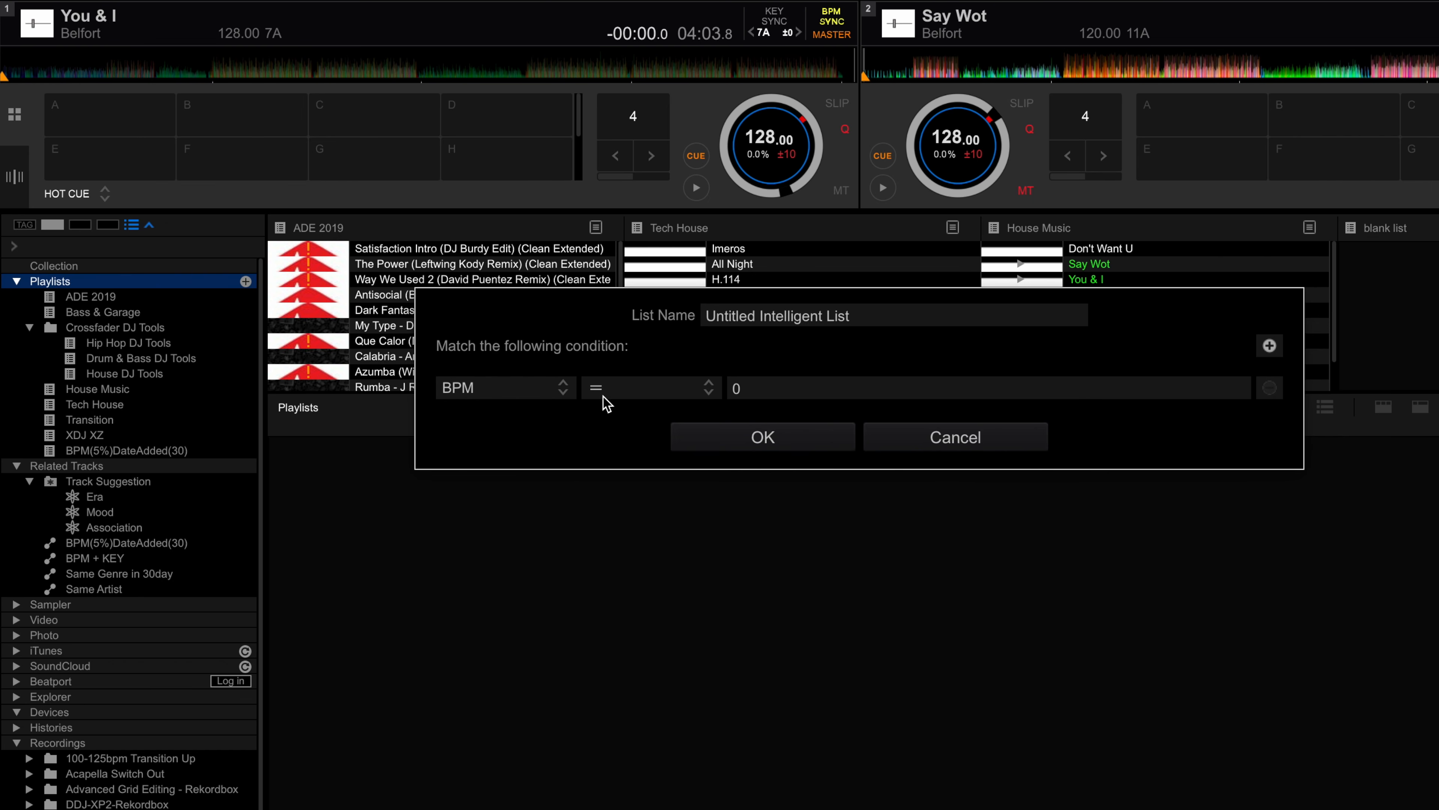
left_click(710, 391)
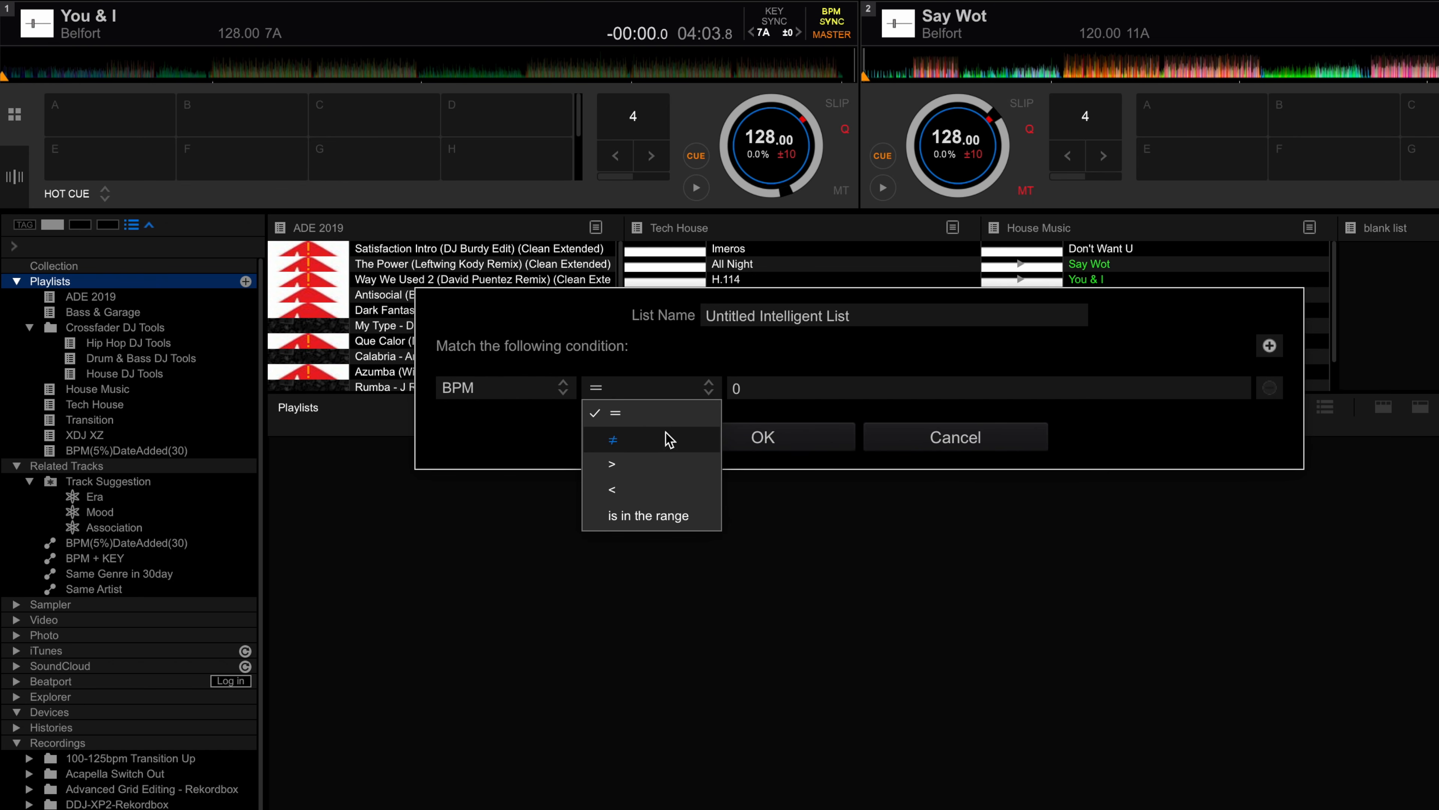
left_click(650, 470)
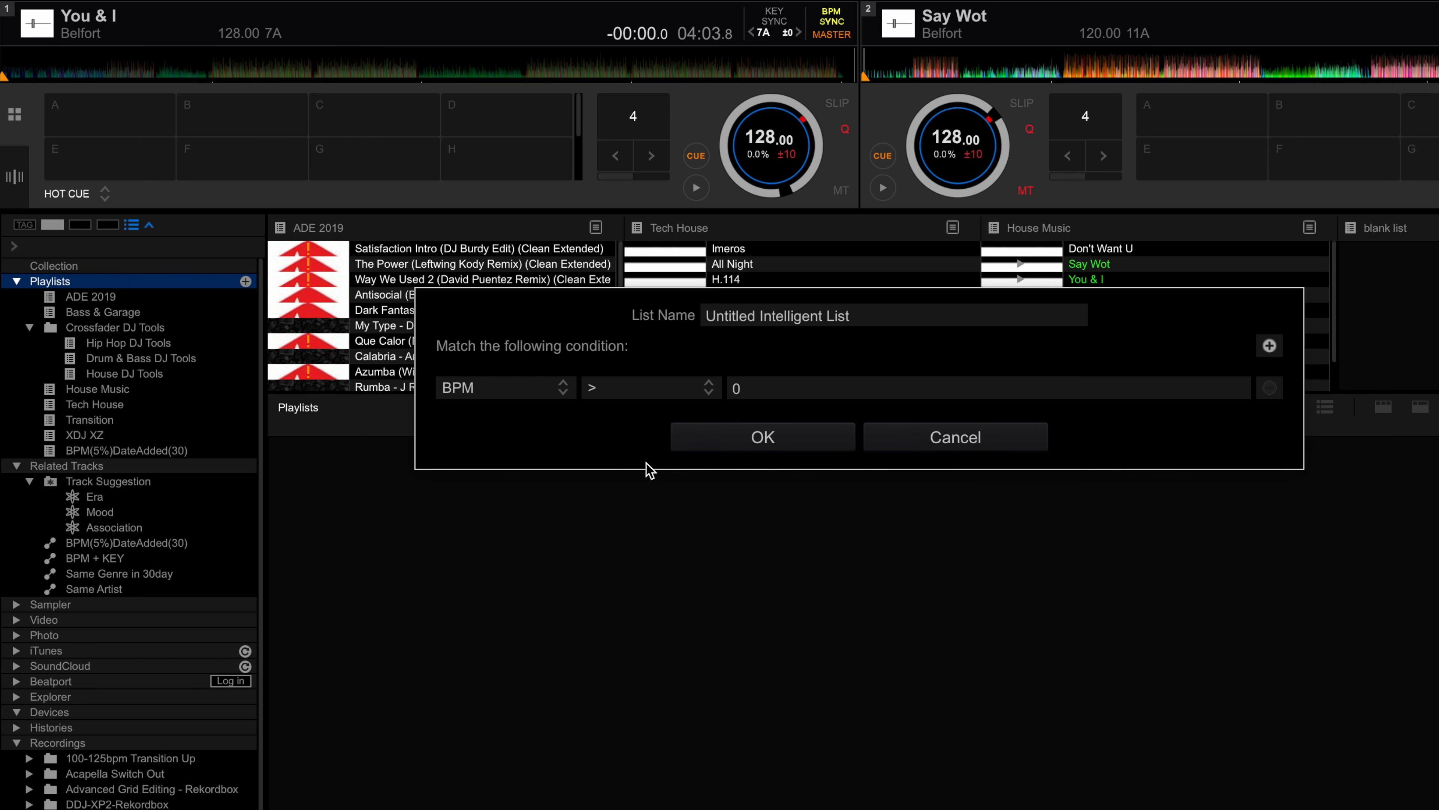
double_click(747, 395)
Add a second condition of BPM < 130, create the intelligent playlist and look through its tracks
left_click(1269, 346)
left_click(556, 397)
left_click(533, 418)
left_click(665, 396)
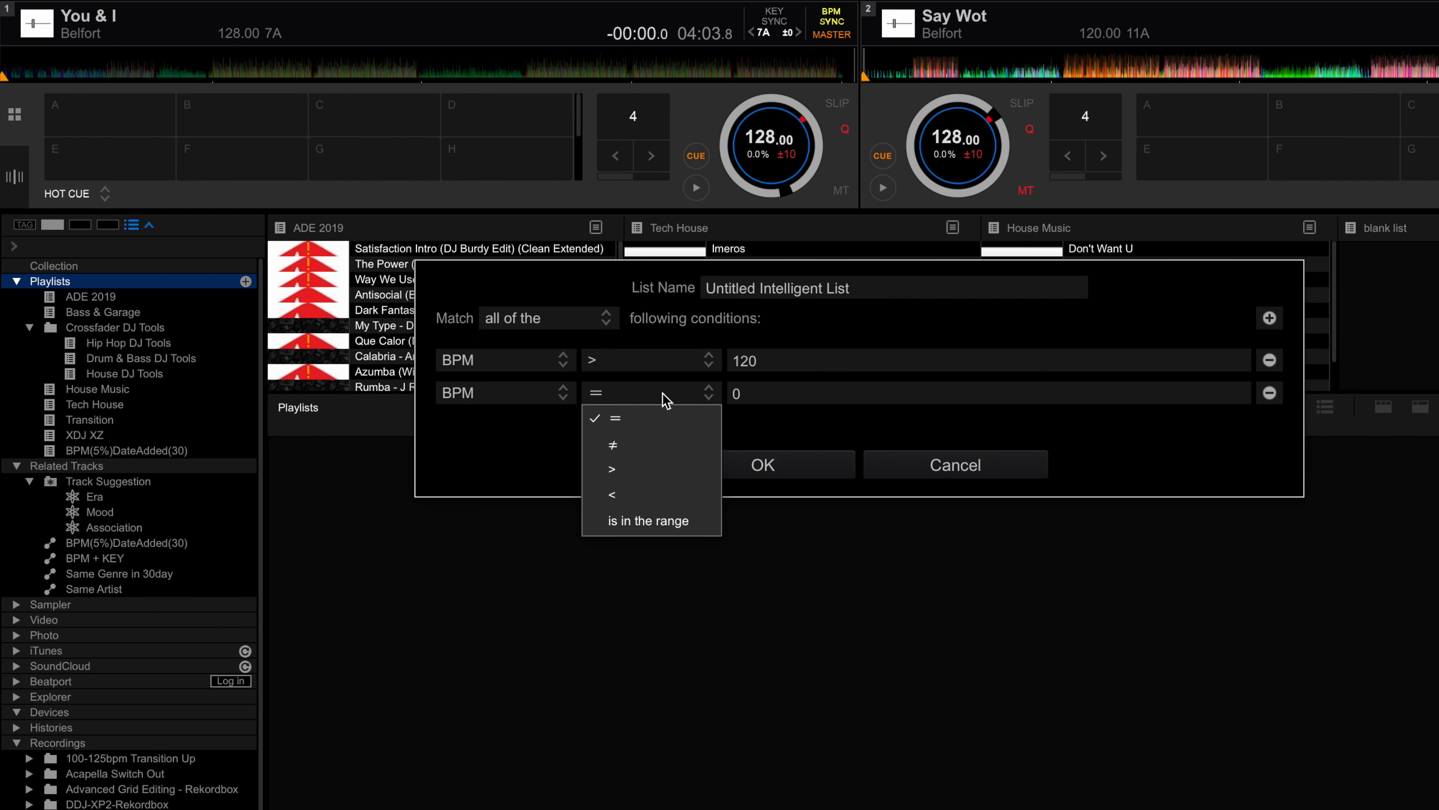
left_click(645, 495)
left_click_drag(761, 396, 677, 387)
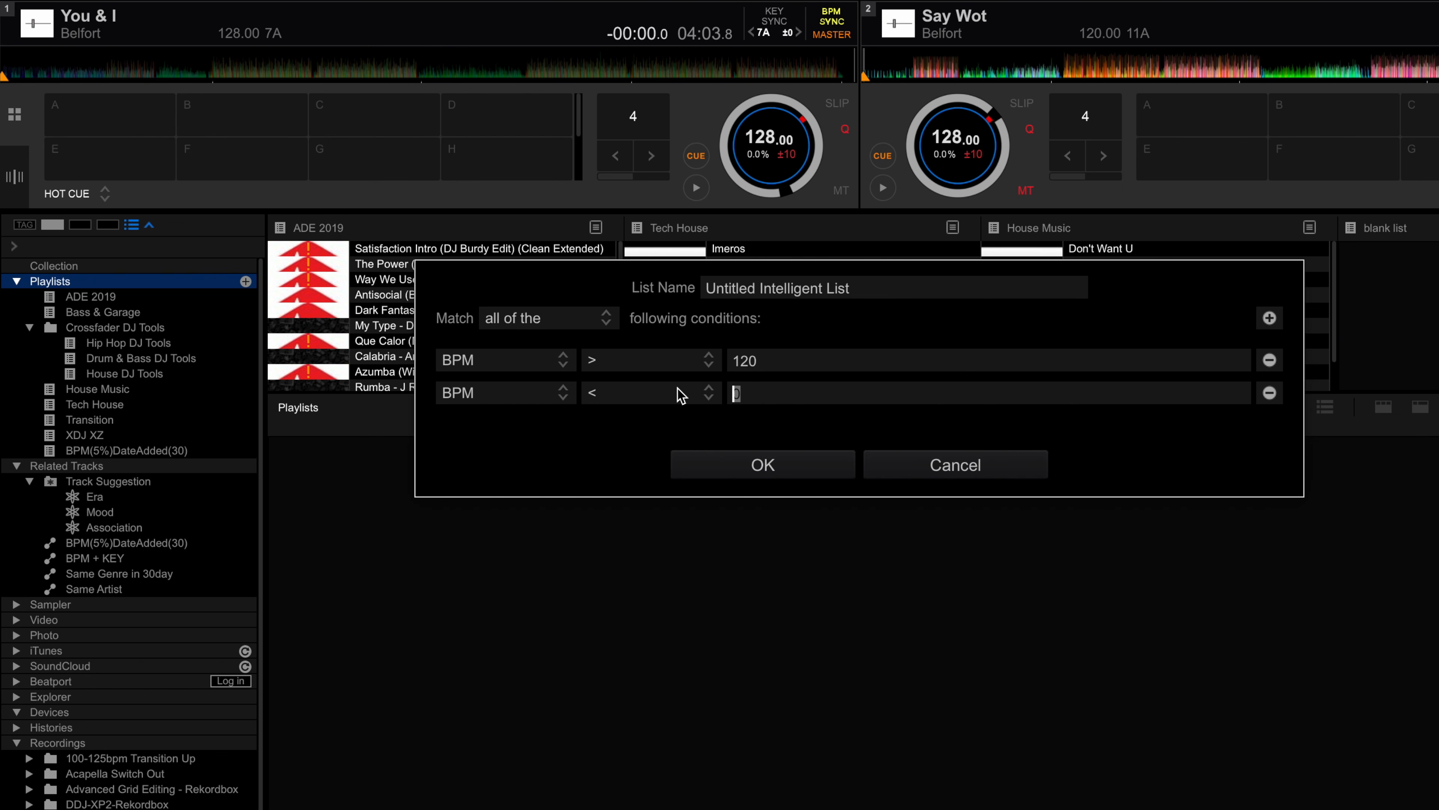
type("130")
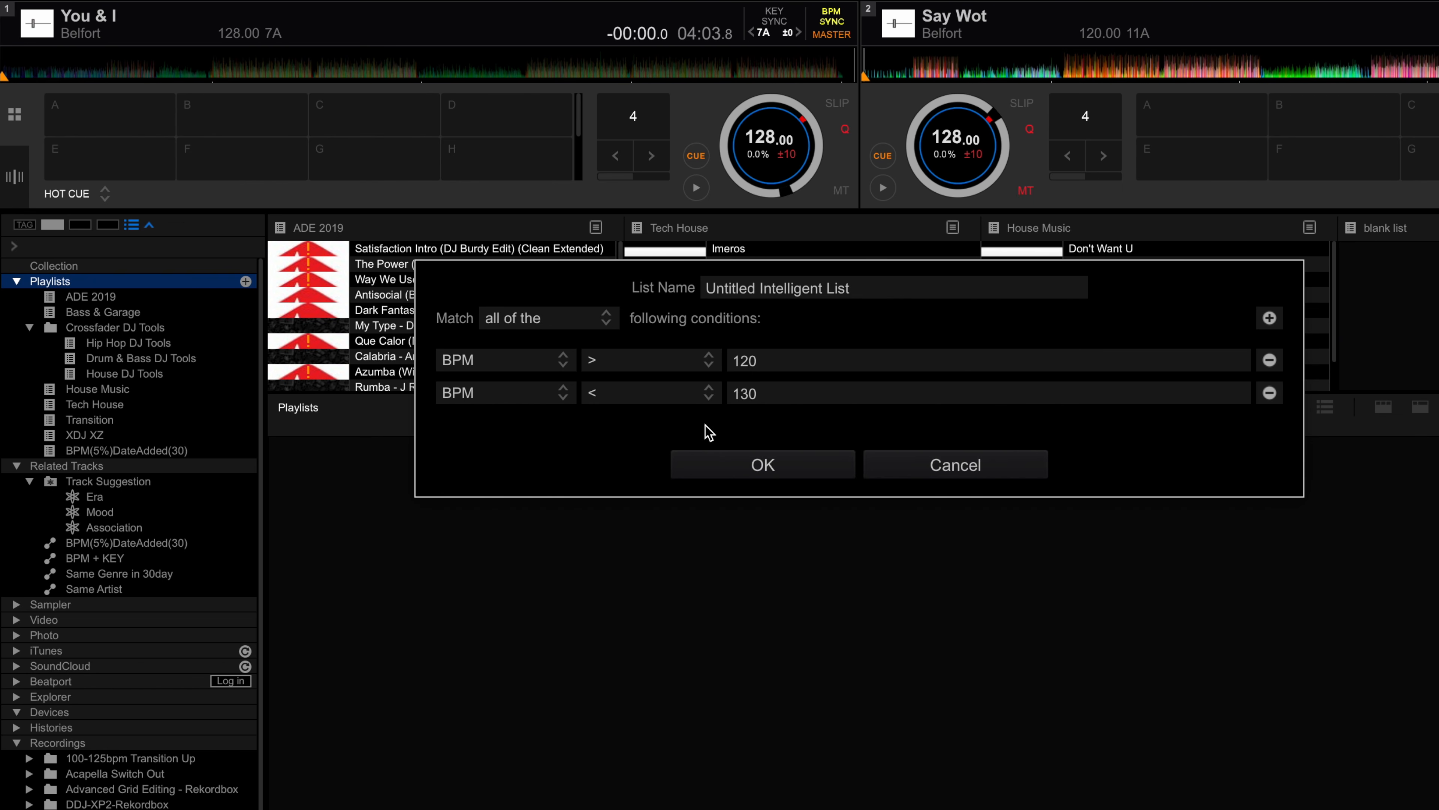
left_click(754, 471)
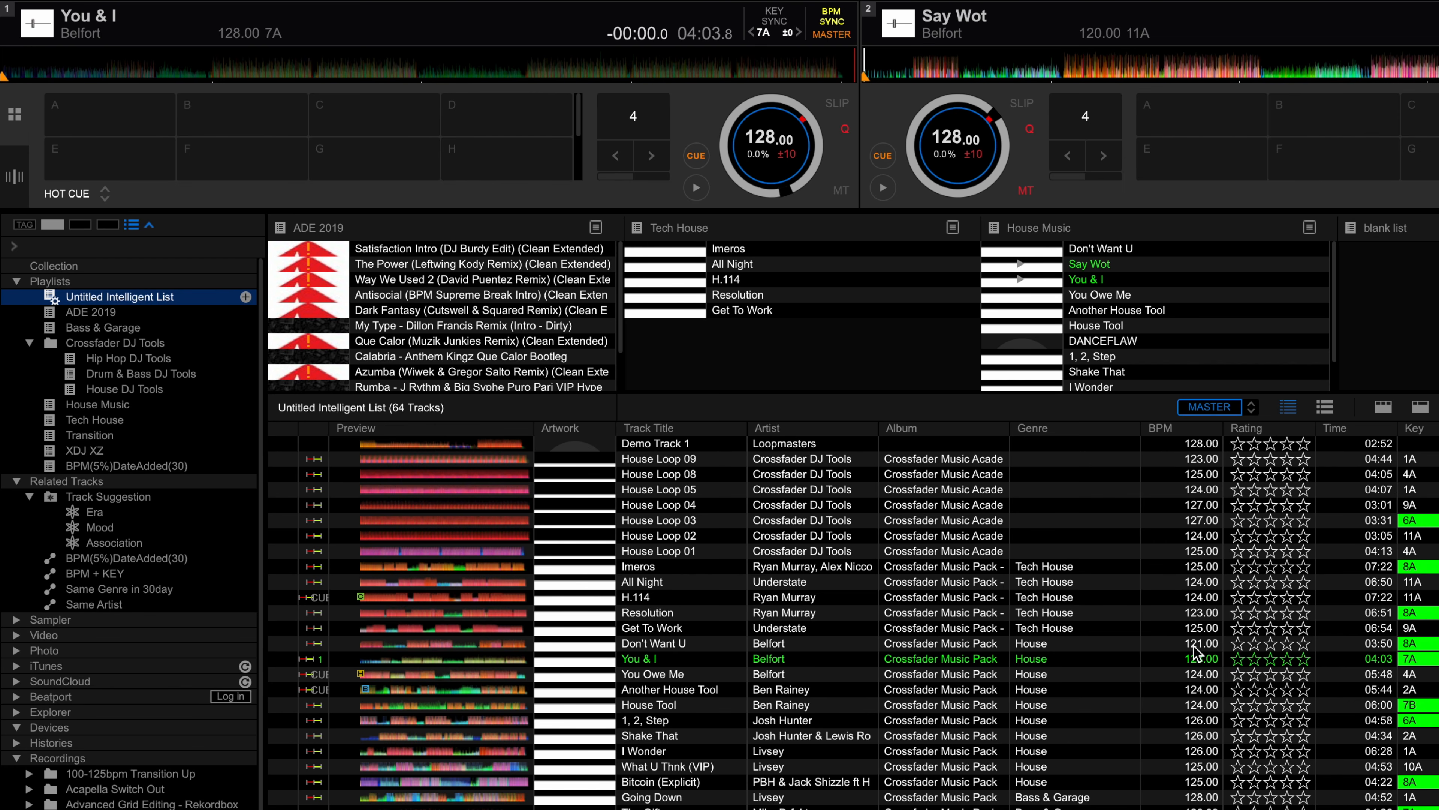
scroll(1196, 652, "down", 12)
scroll(1196, 652, "up", 12)
Edit the Untitled Intelligent List to add a third condition of Key = 4A, and select The Power in its tracks
right_click(161, 306)
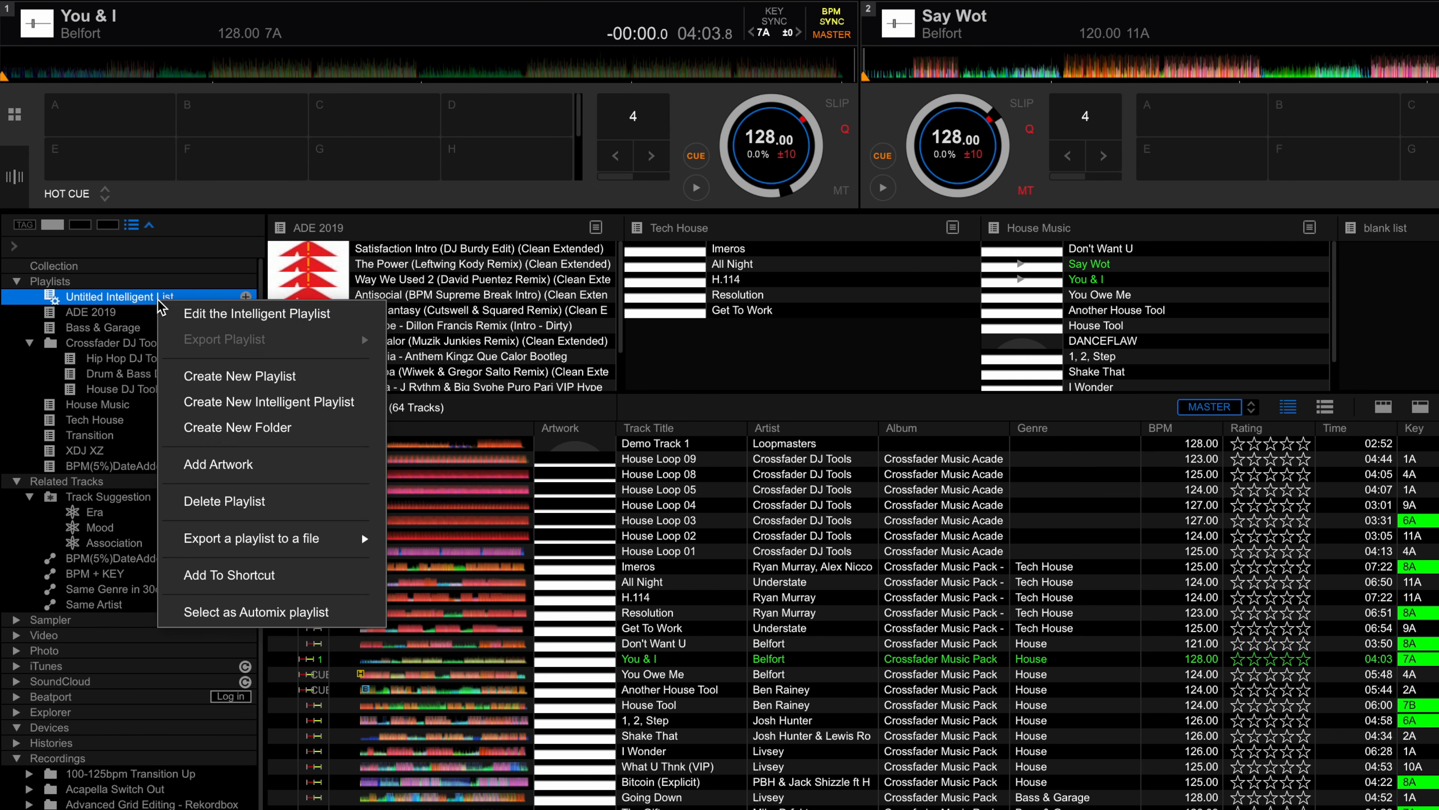
left_click(196, 312)
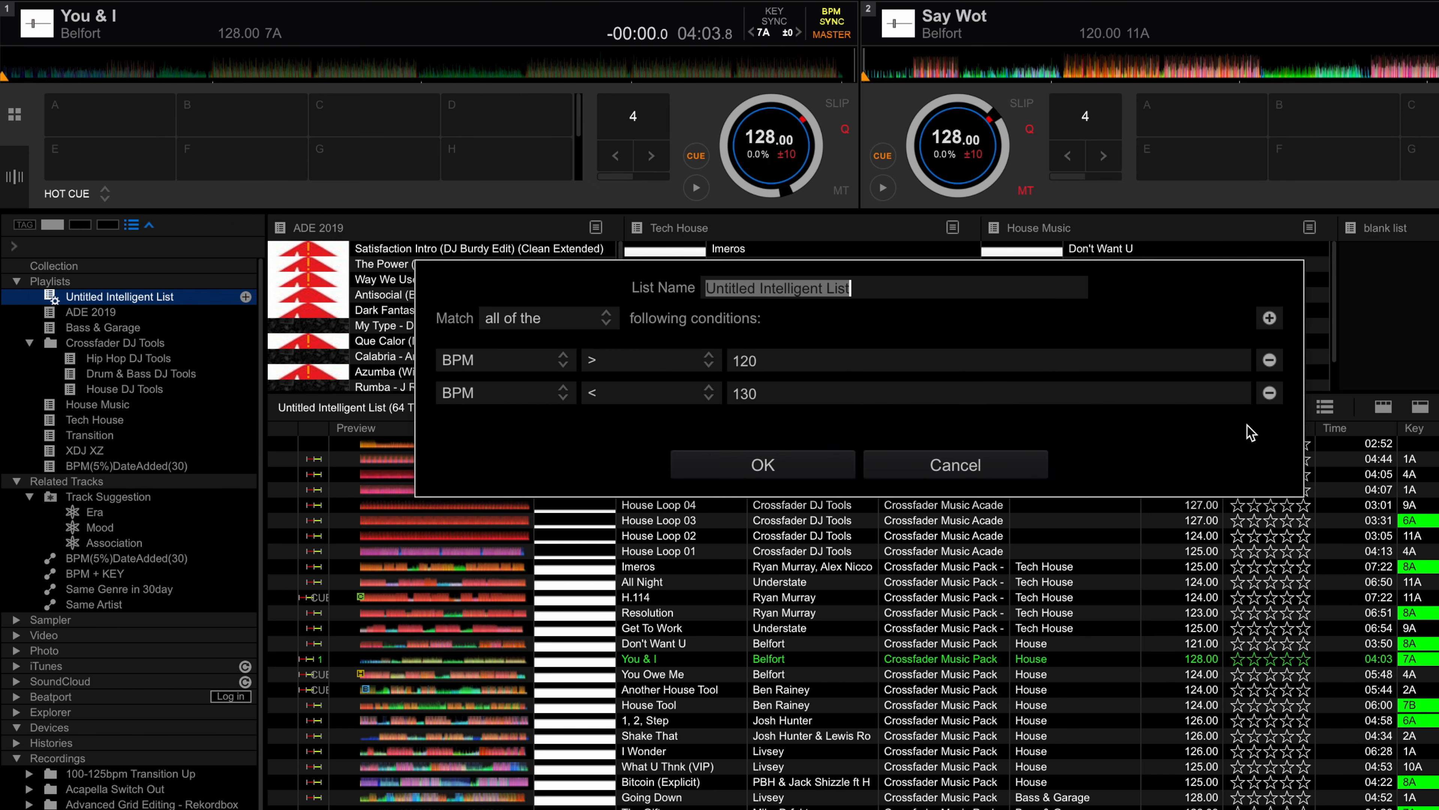
left_click(1269, 317)
left_click(541, 427)
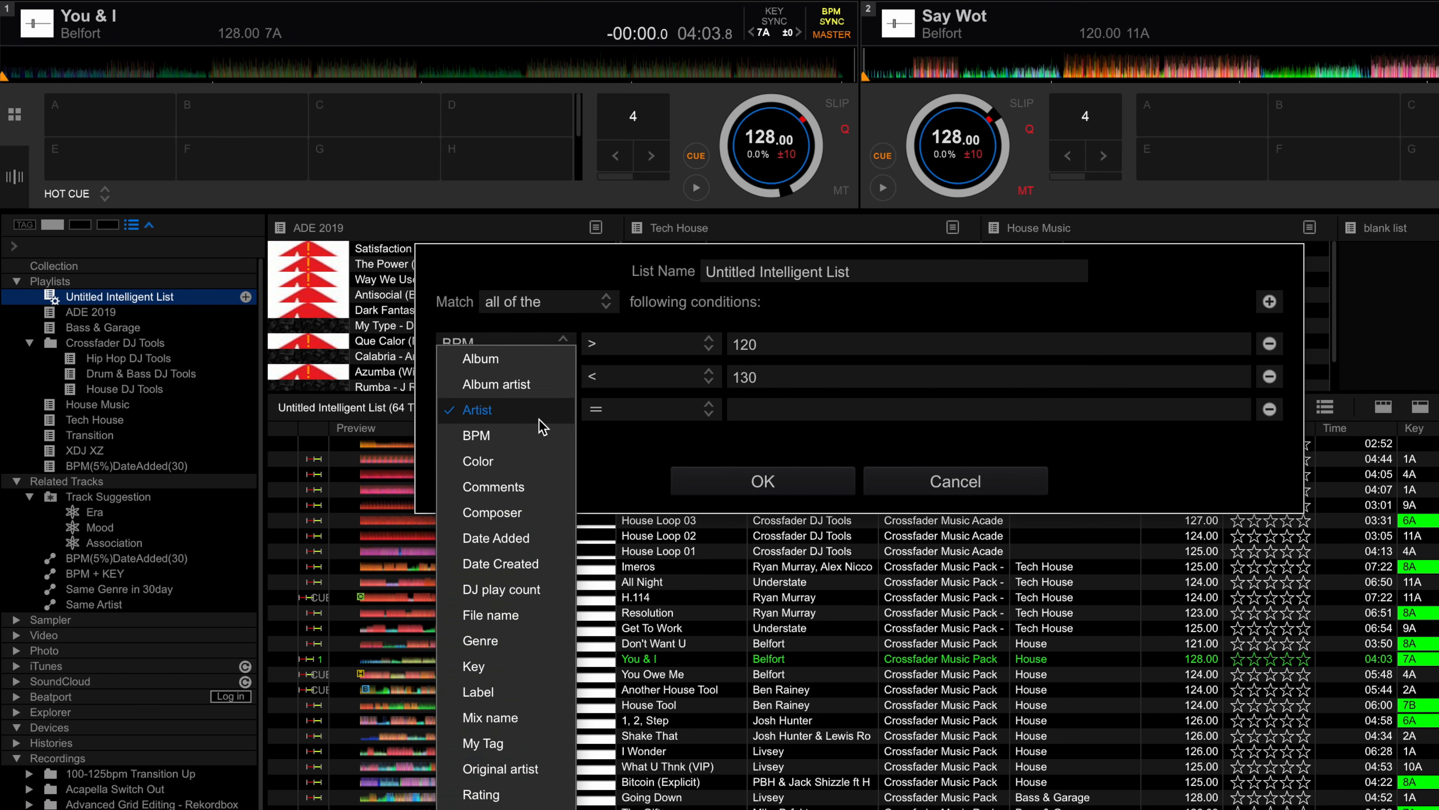
left_click(476, 660)
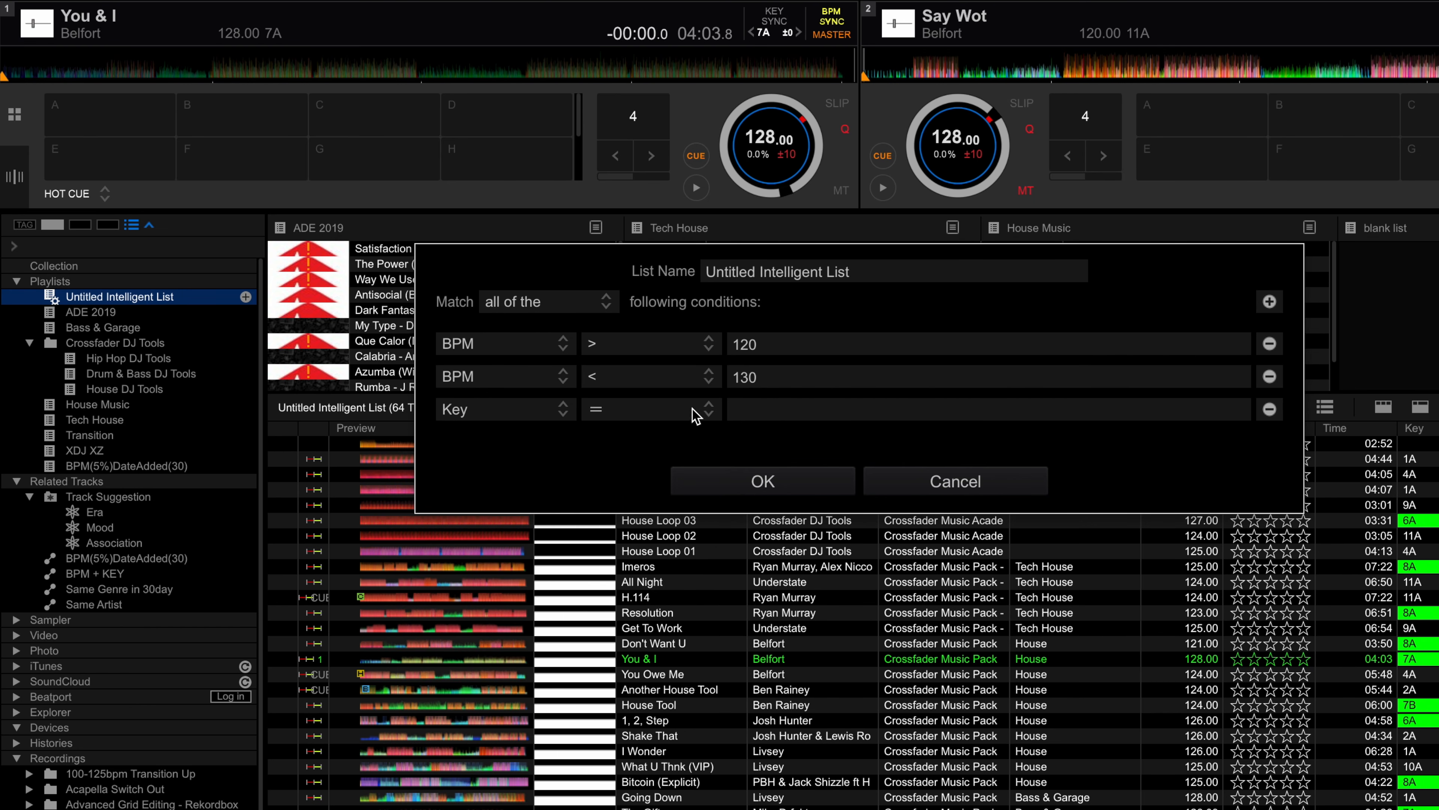
left_click(772, 411)
type("4A")
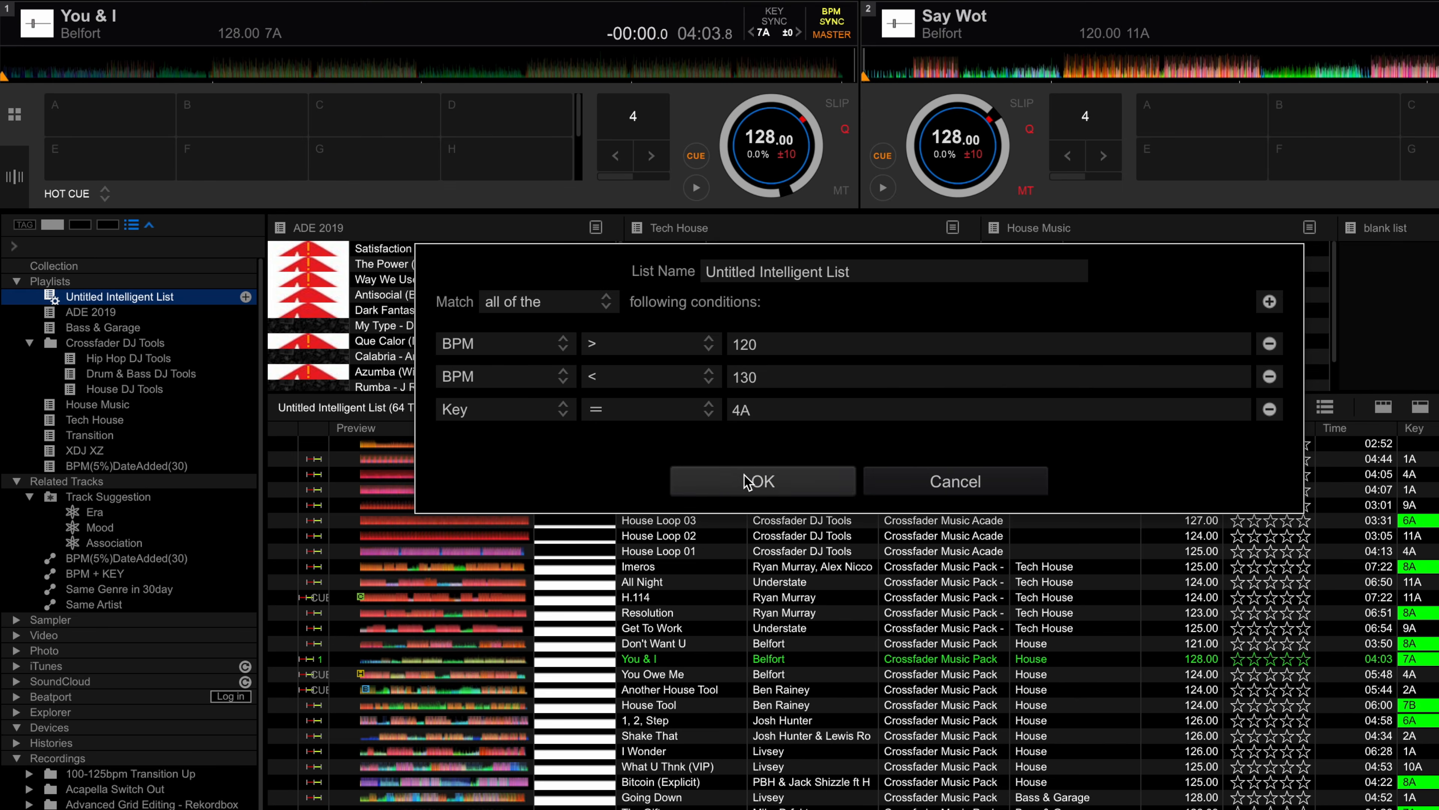
left_click(749, 481)
left_click(683, 520)
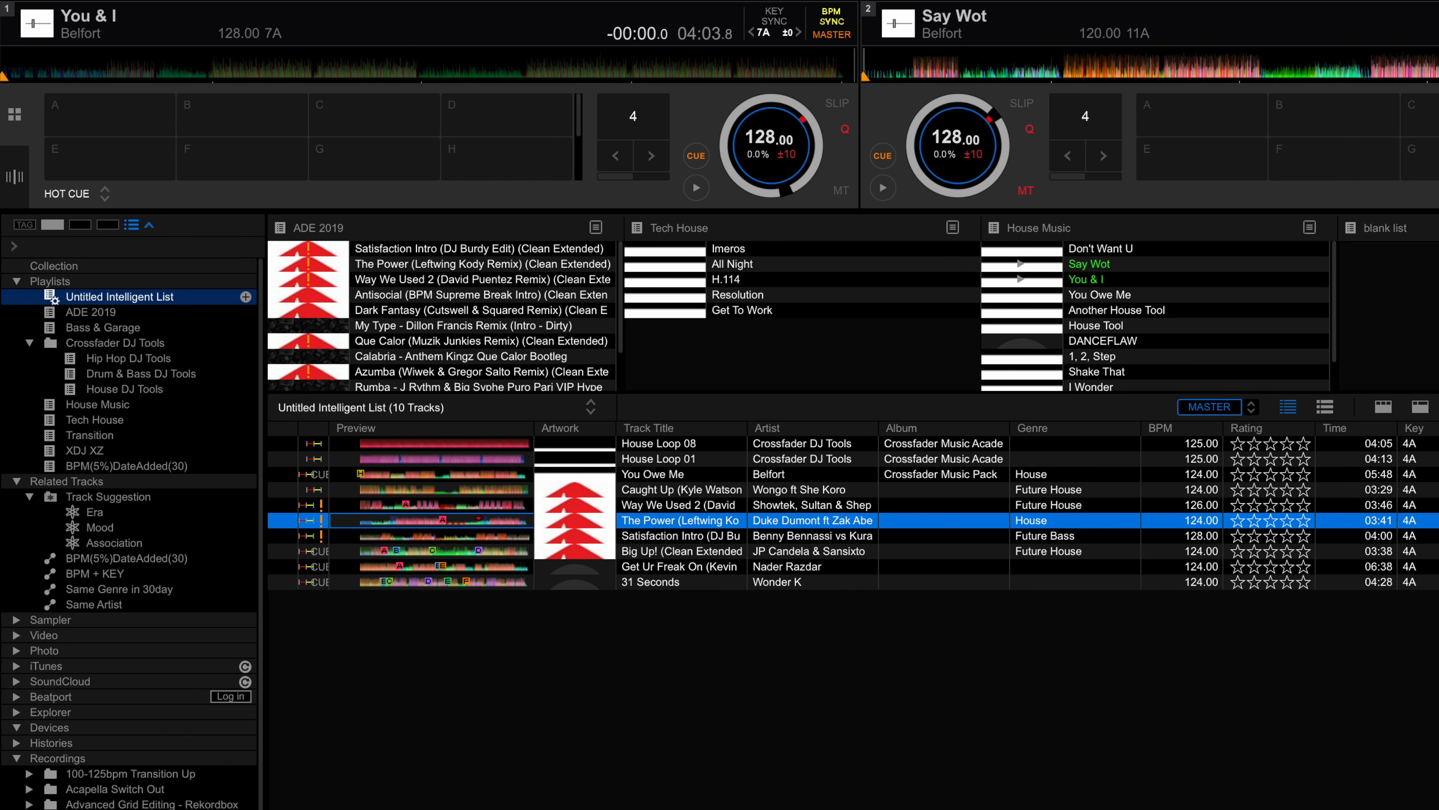